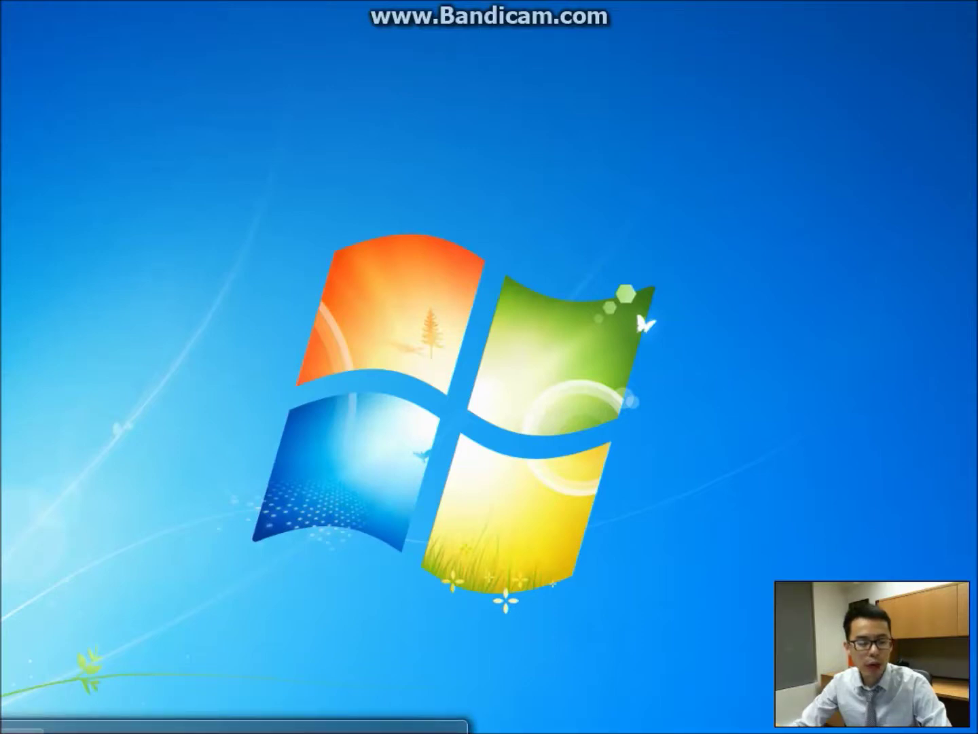
Create a folder named P3 inside the GIS folder on the U: drive and open it
click(356, 730)
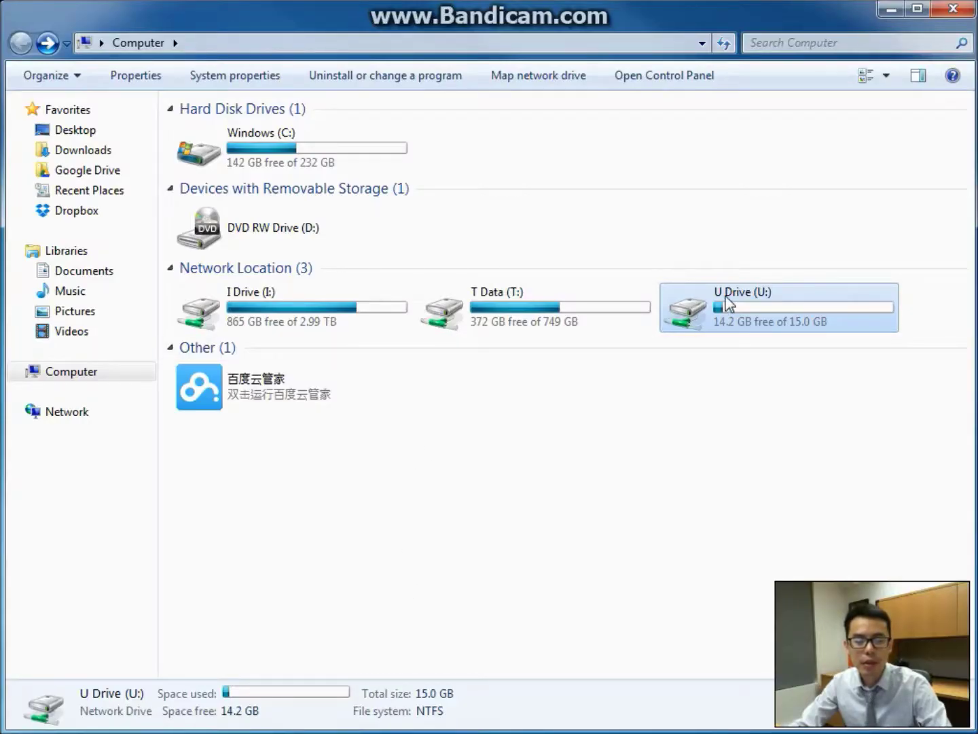
double_click(727, 303)
double_click(225, 212)
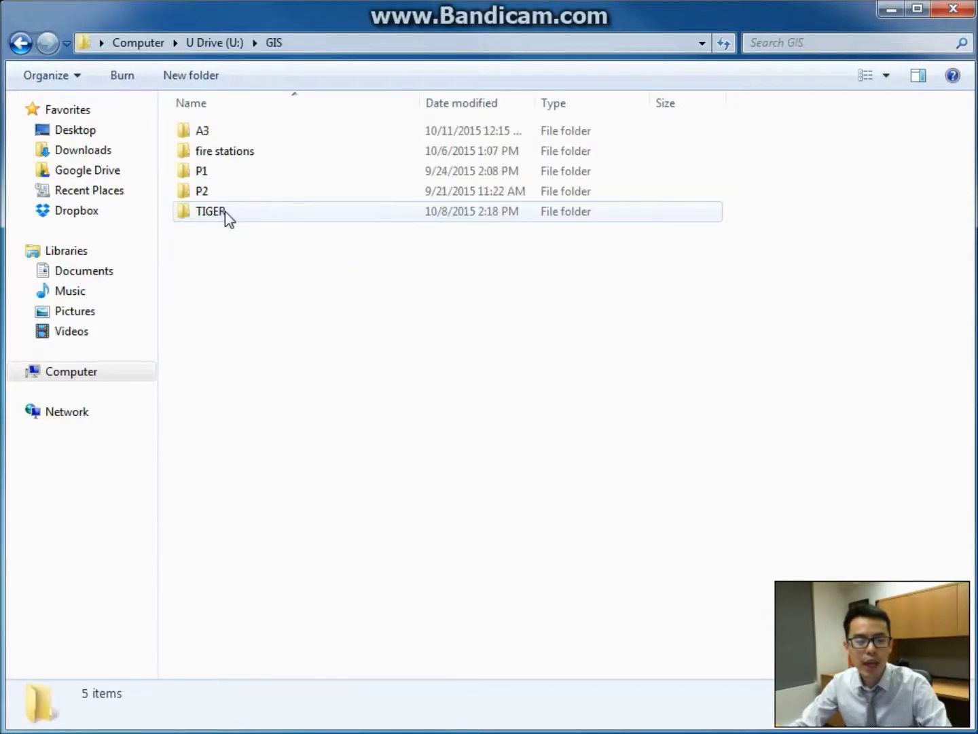
right_click(241, 249)
mouse_move(313, 456)
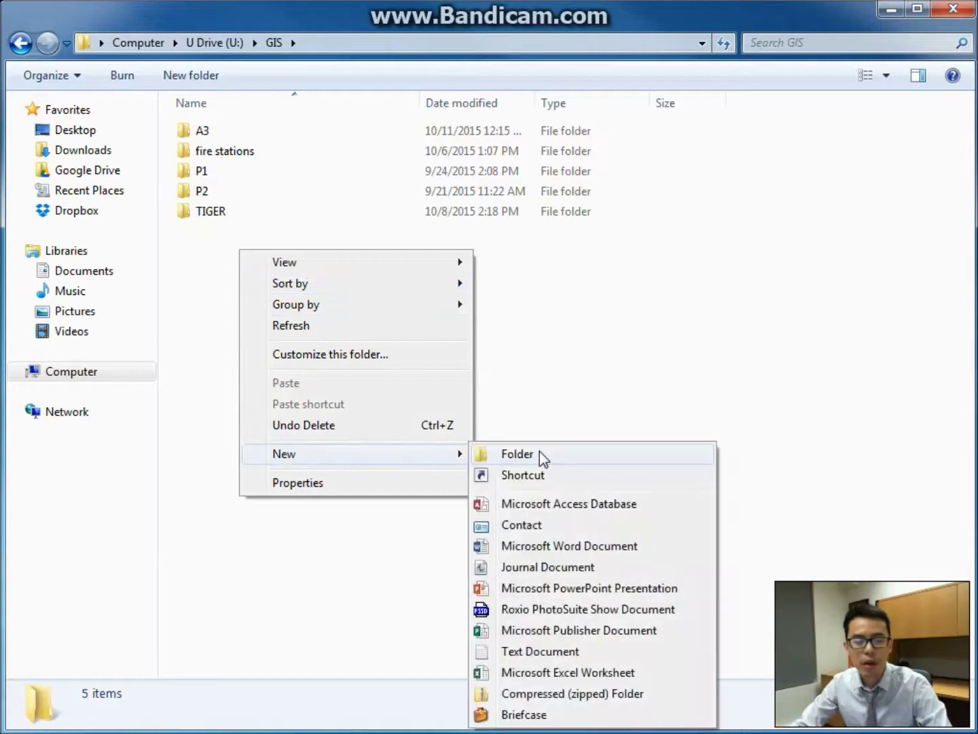
click(539, 451)
text(P3)
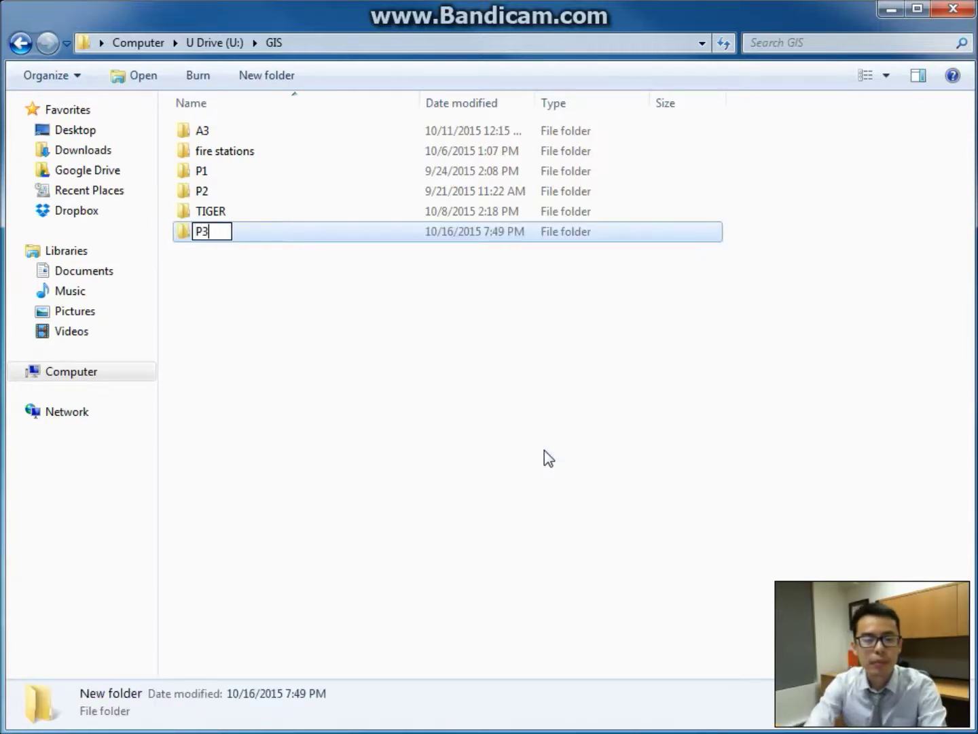
key(Return)
key(Return)
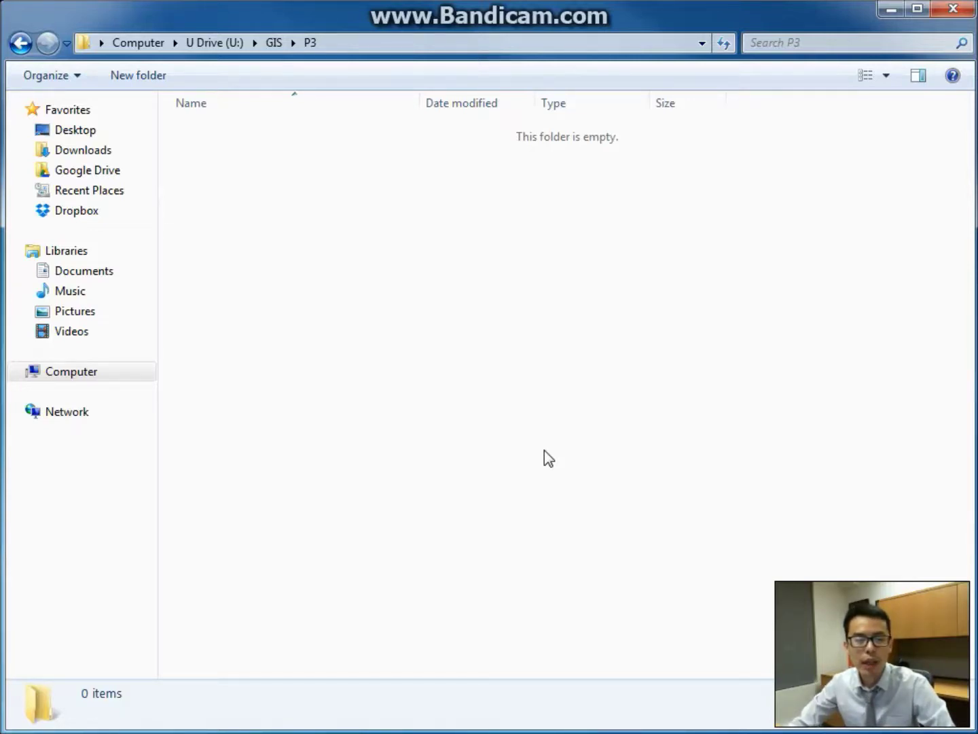
Switch to Chrome, search Google for "tiger files" and open the Census Bureau's TIGER Products page
click(449, 732)
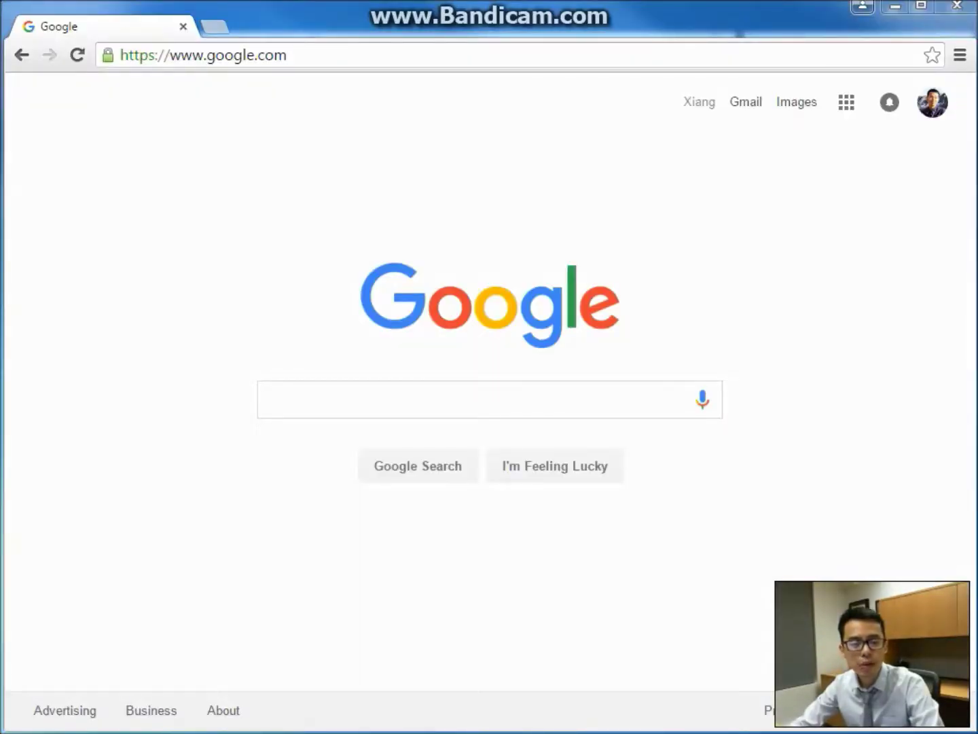
click(543, 400)
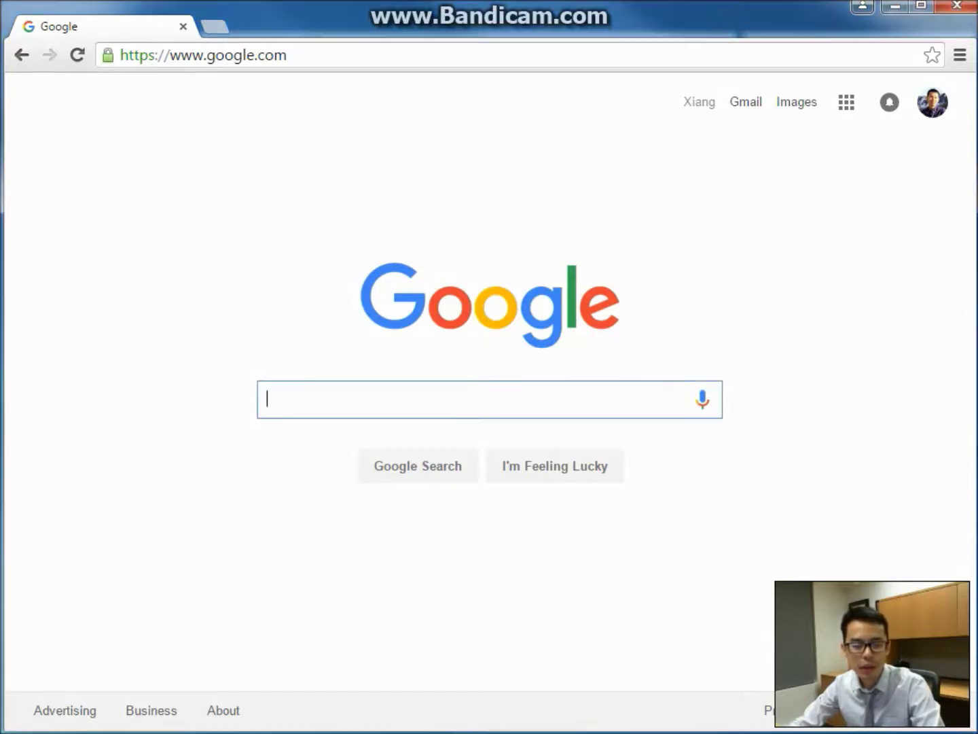
text(tiger)
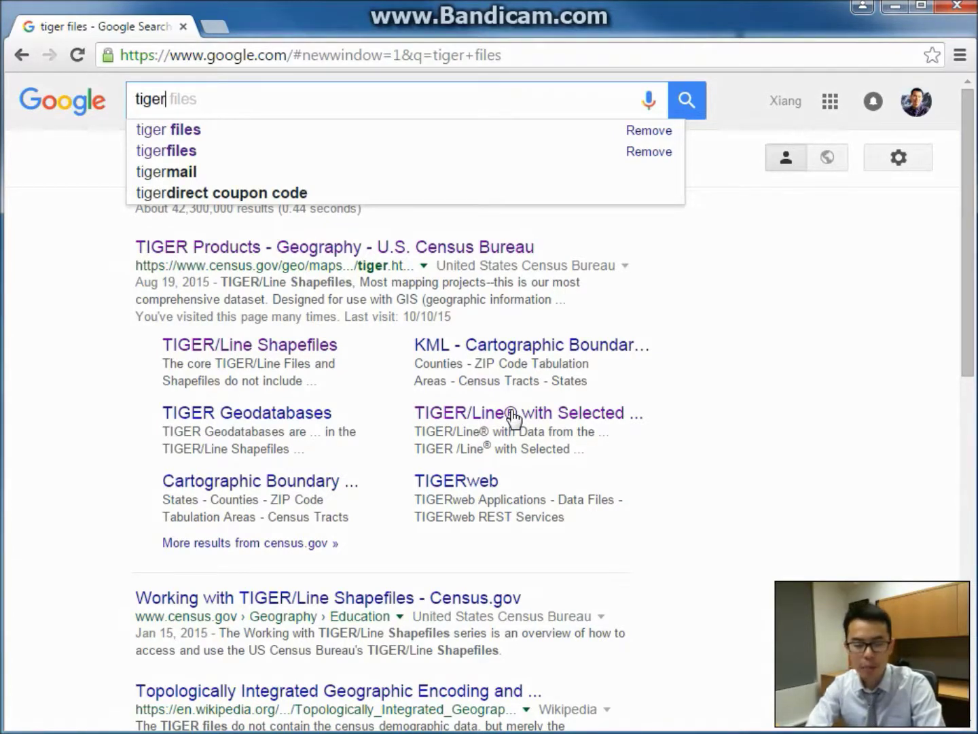
text(file)
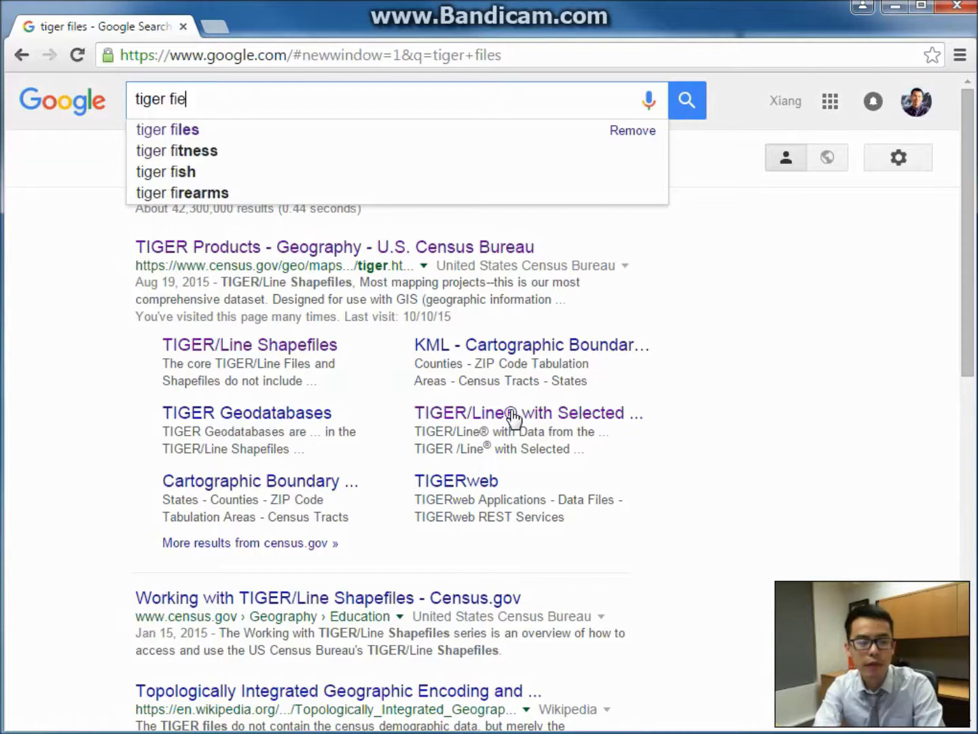
text(s)
key(Return)
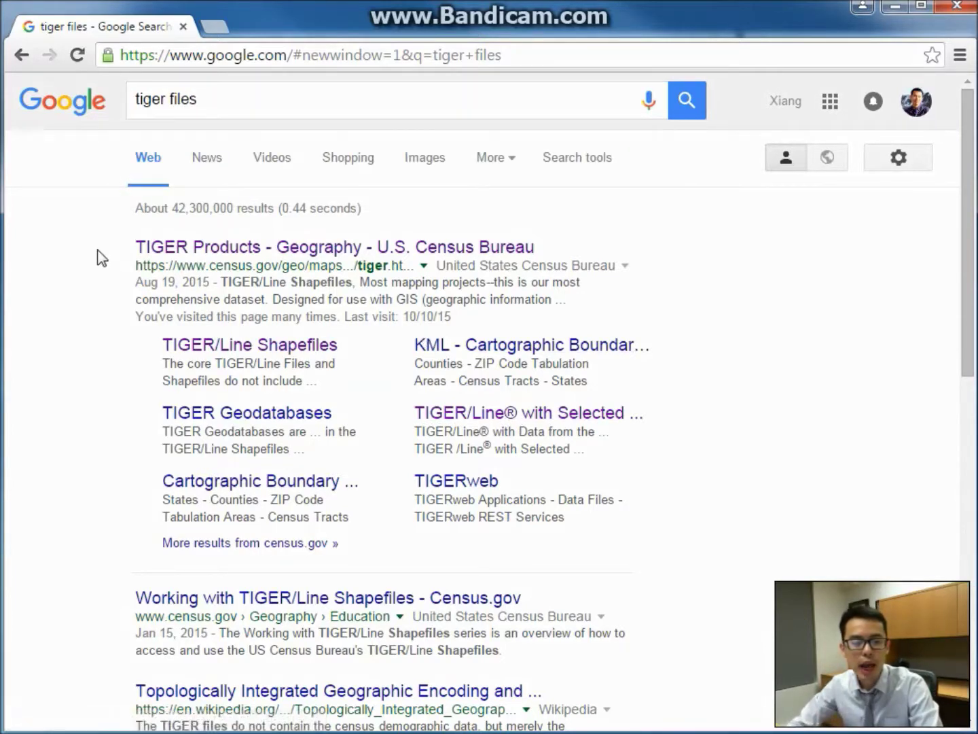
click(385, 258)
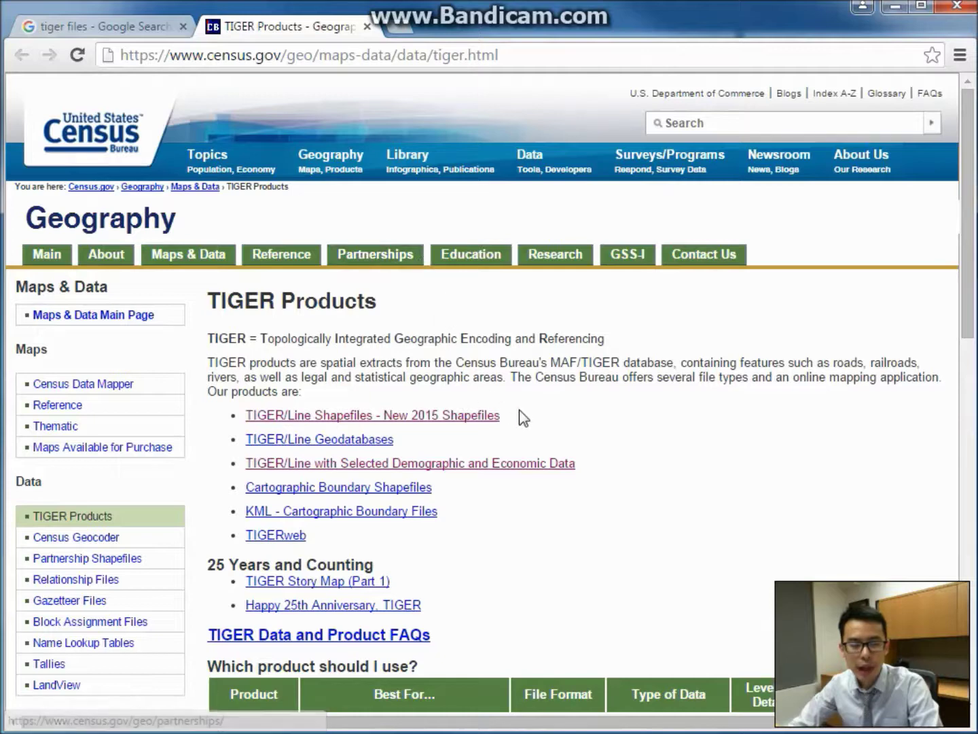
Open the TIGER/Line Shapefiles page from the product comparison table
scroll(553, 419, down, 3)
scroll(561, 401, down, 2)
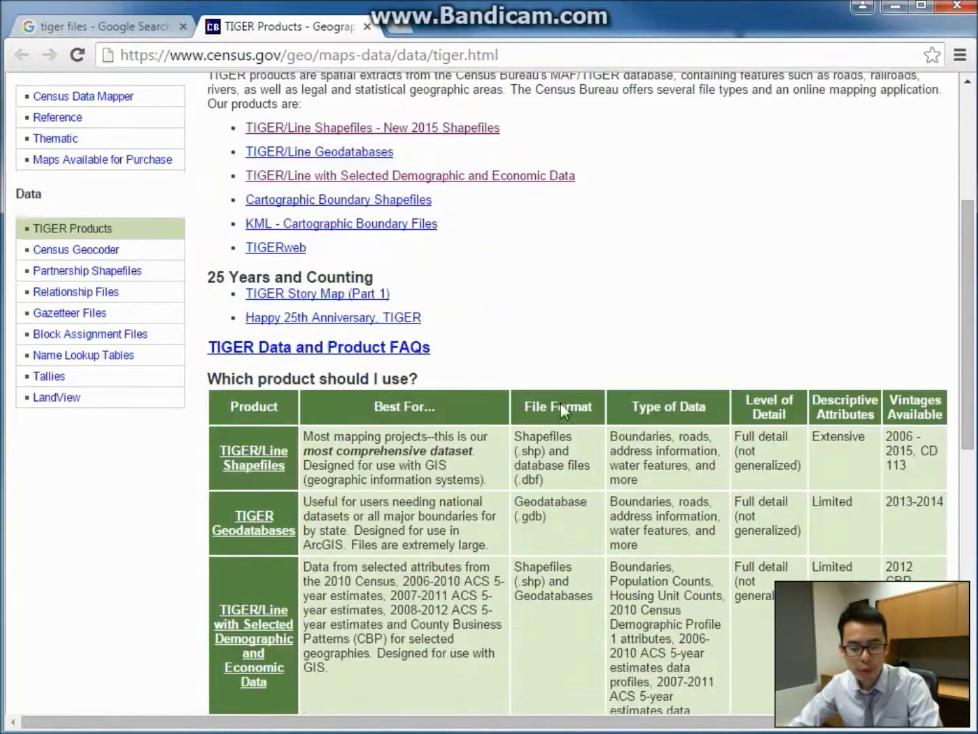
scroll(413, 465, down, 3)
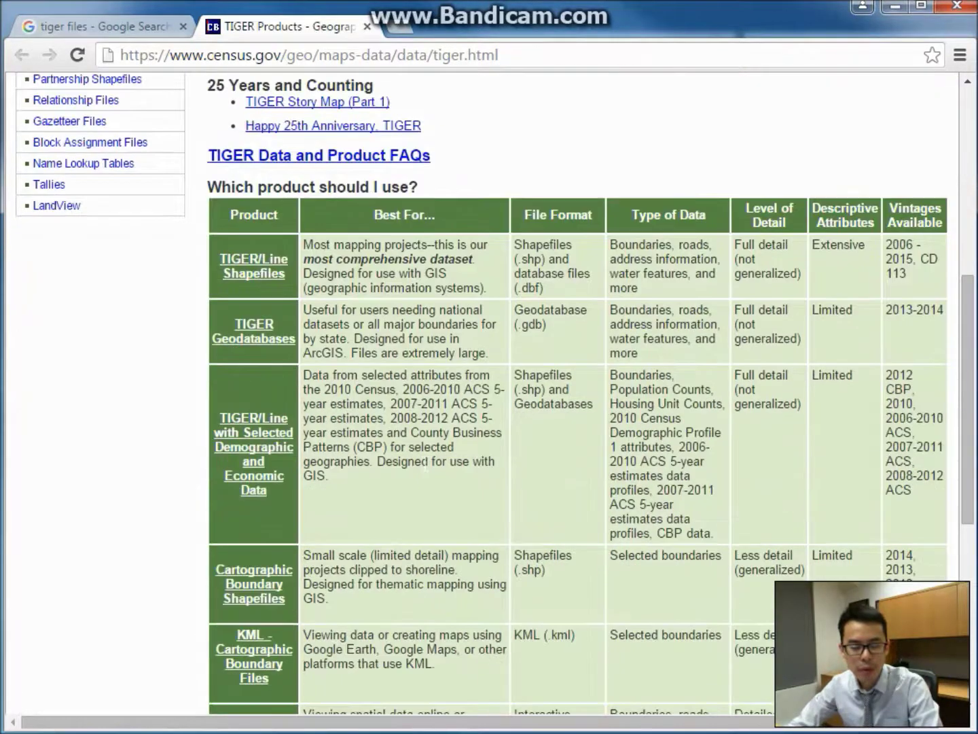
click(269, 276)
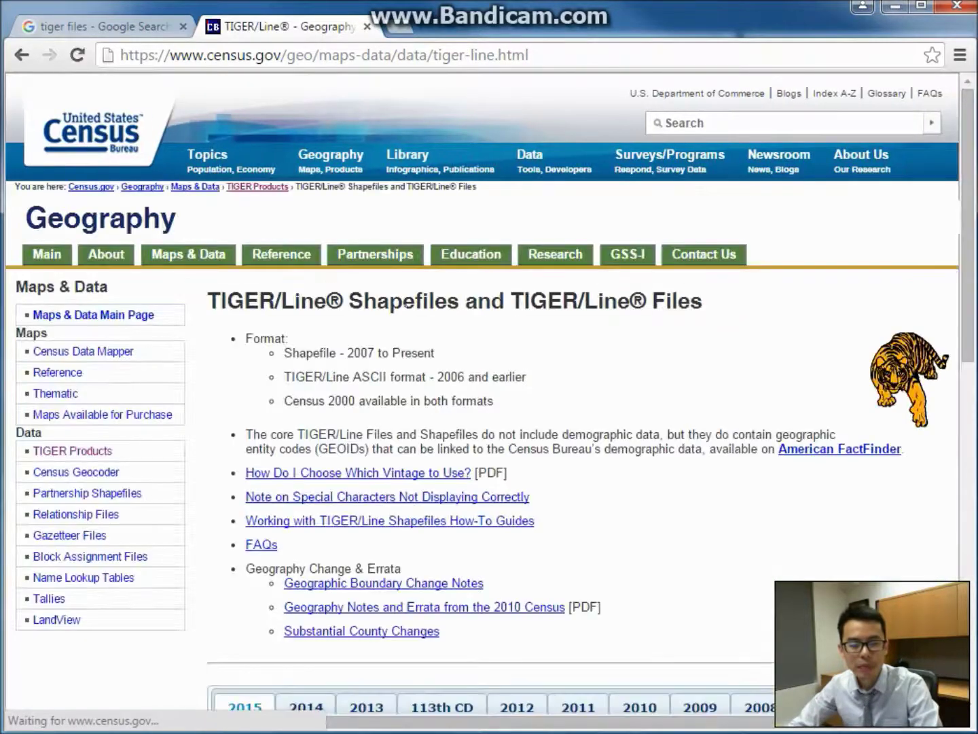
Open the web interface for downloading the 2013 TIGER/Line Shapefiles
scroll(593, 443, down, 1)
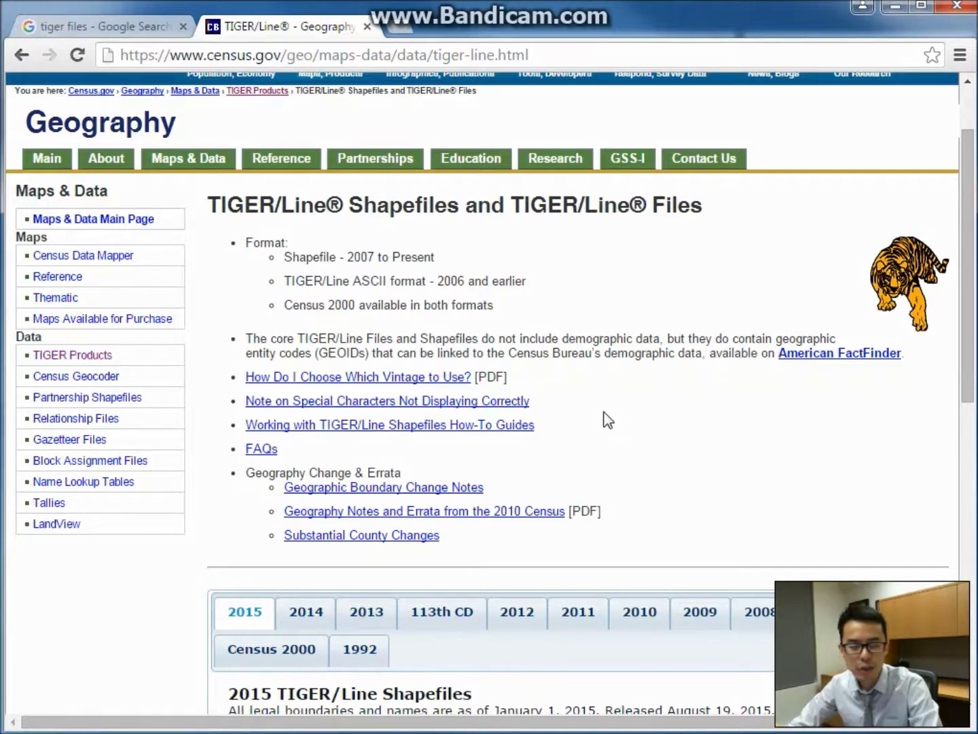
scroll(399, 537, down, 2)
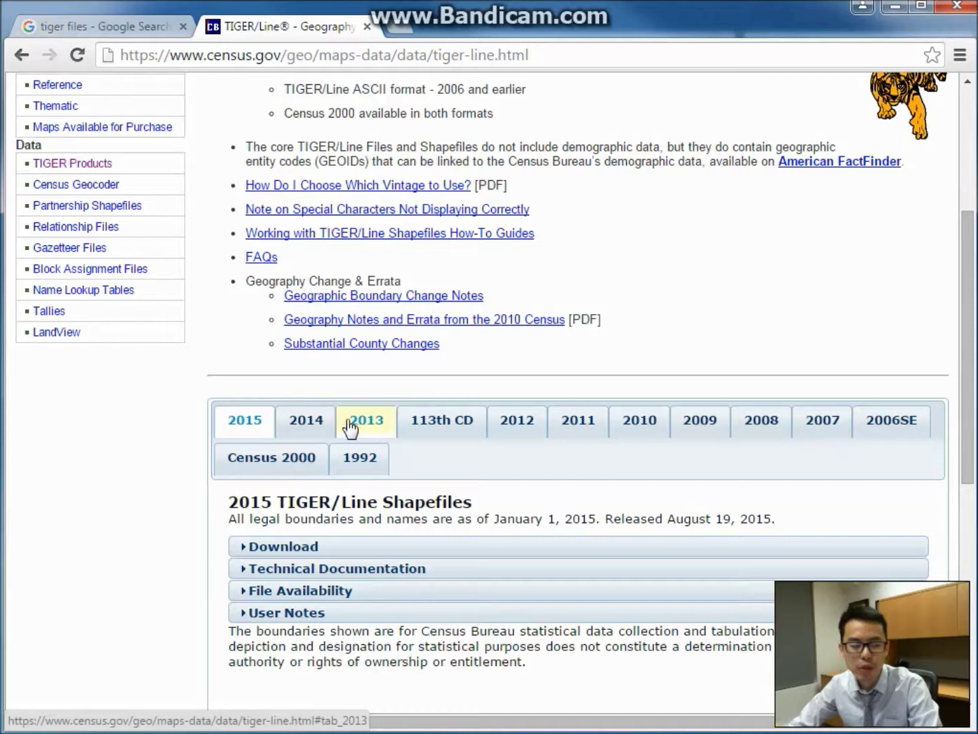
click(371, 436)
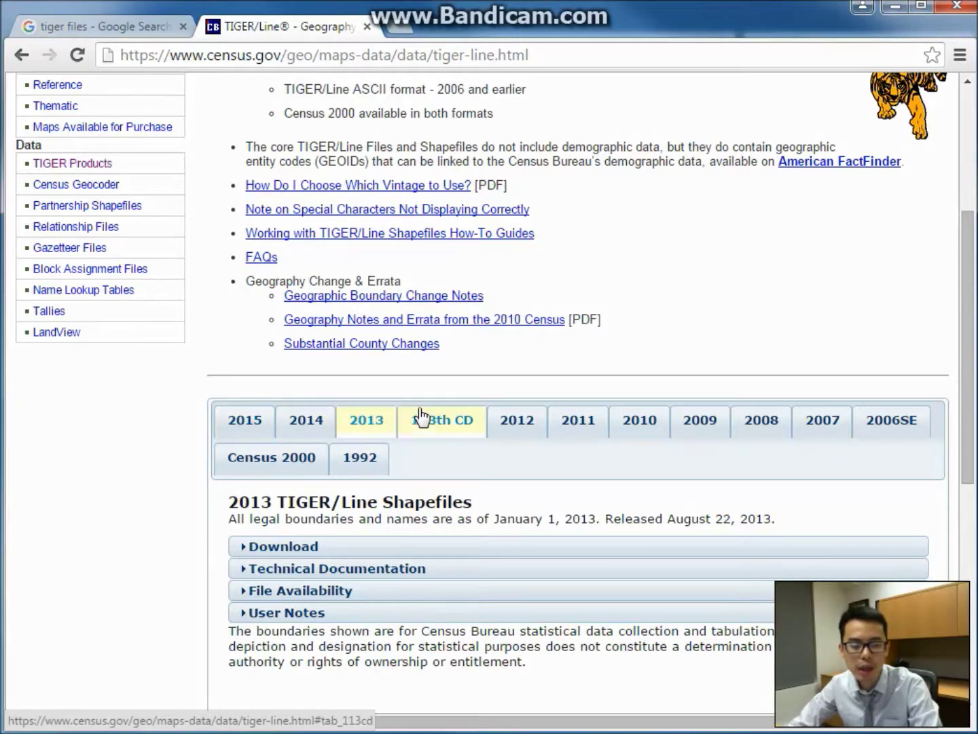
scroll(428, 413, down, 3)
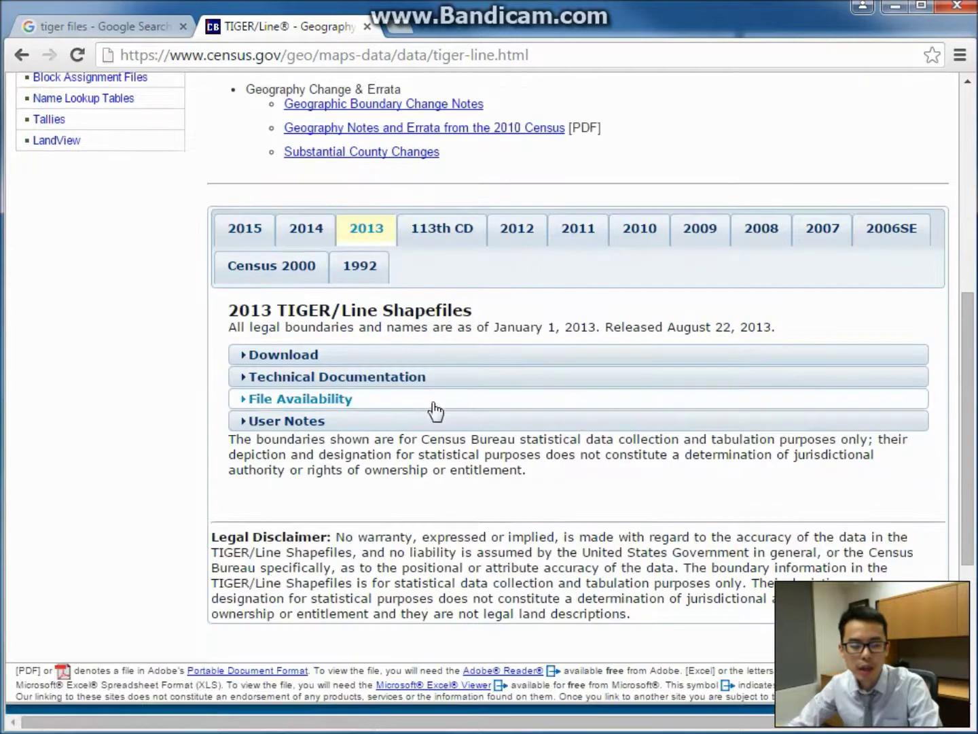
click(346, 357)
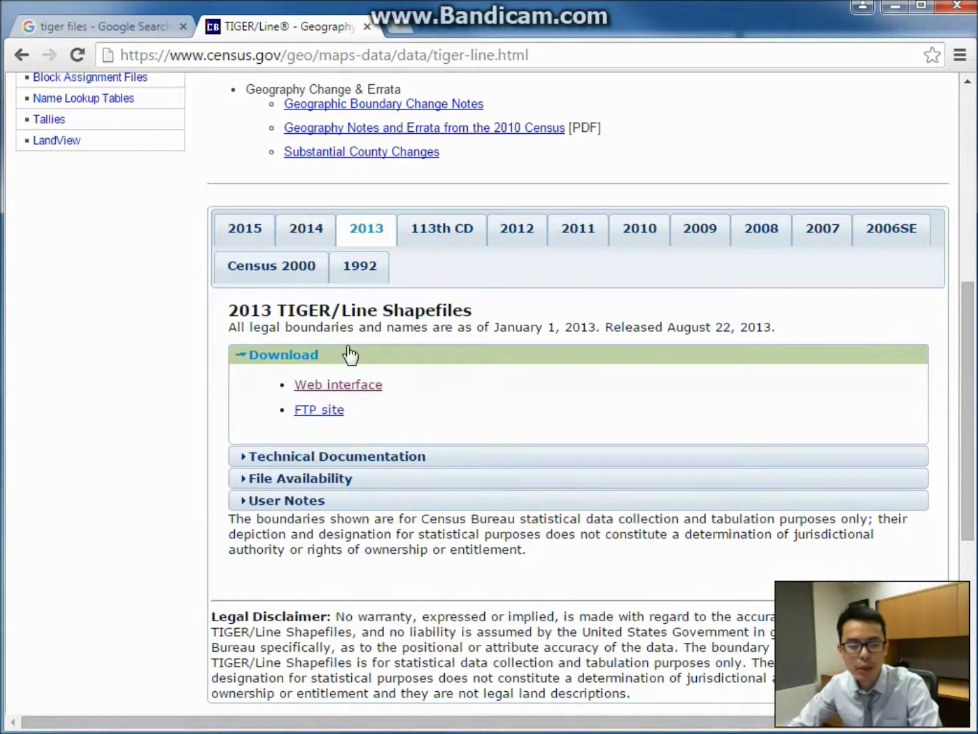
click(340, 385)
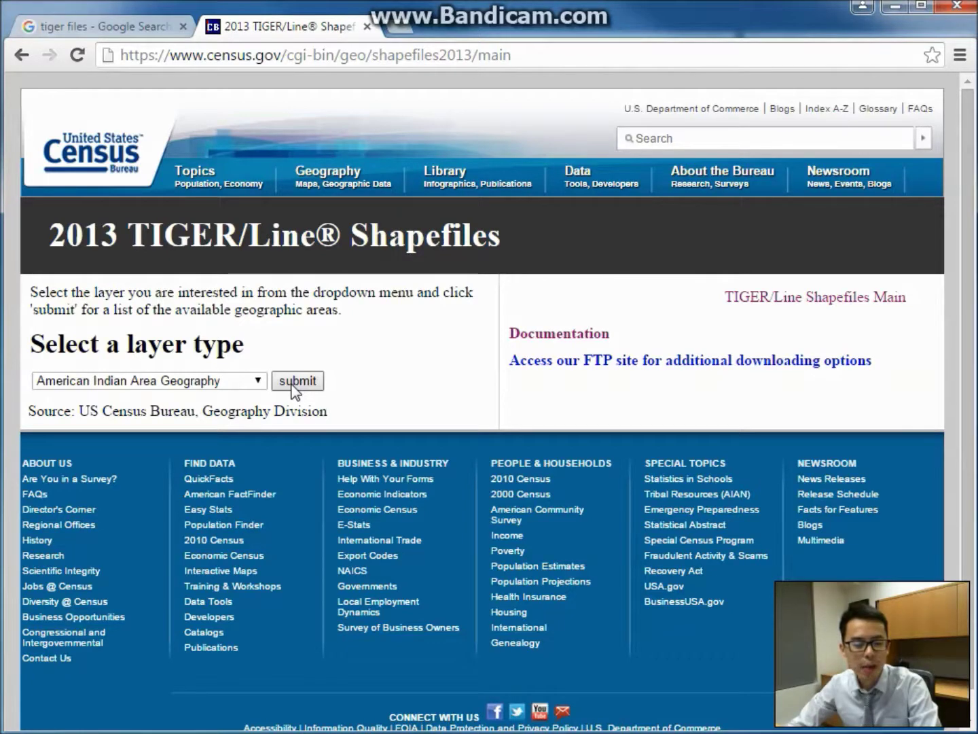
Choose Roads as the layer type and submit the selection
click(259, 384)
drag(260, 423, 260, 527)
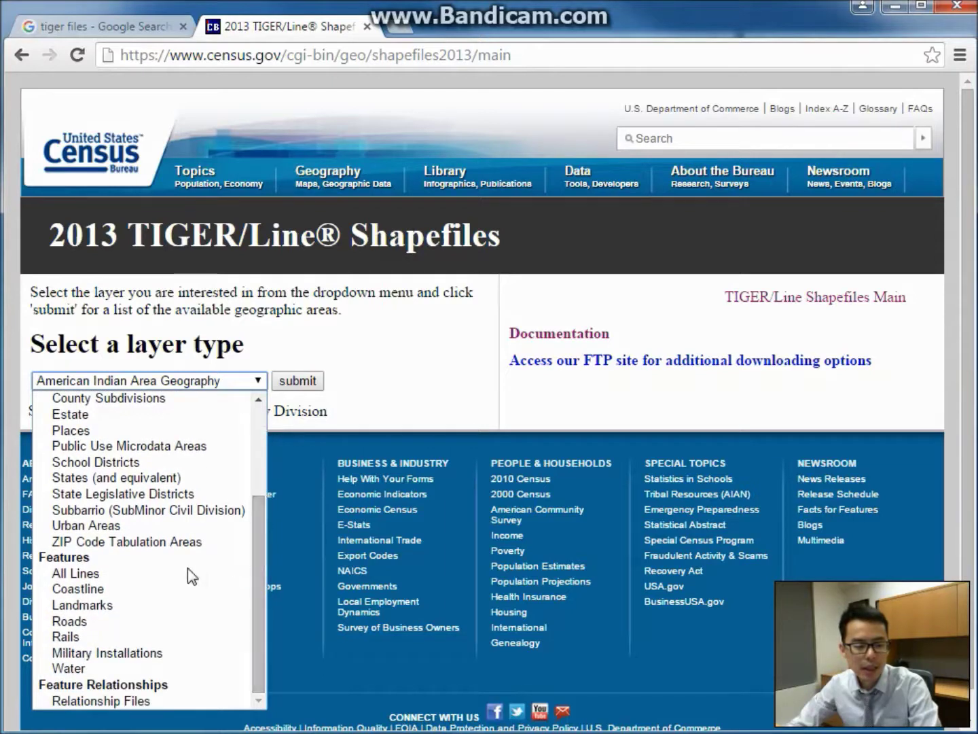
click(116, 622)
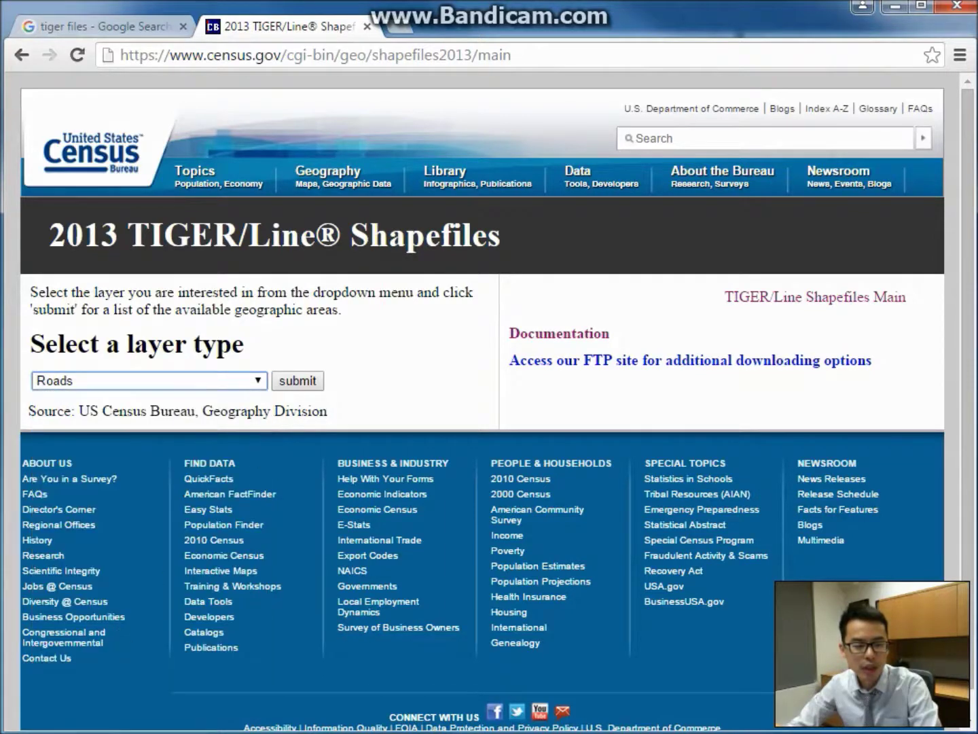
click(288, 379)
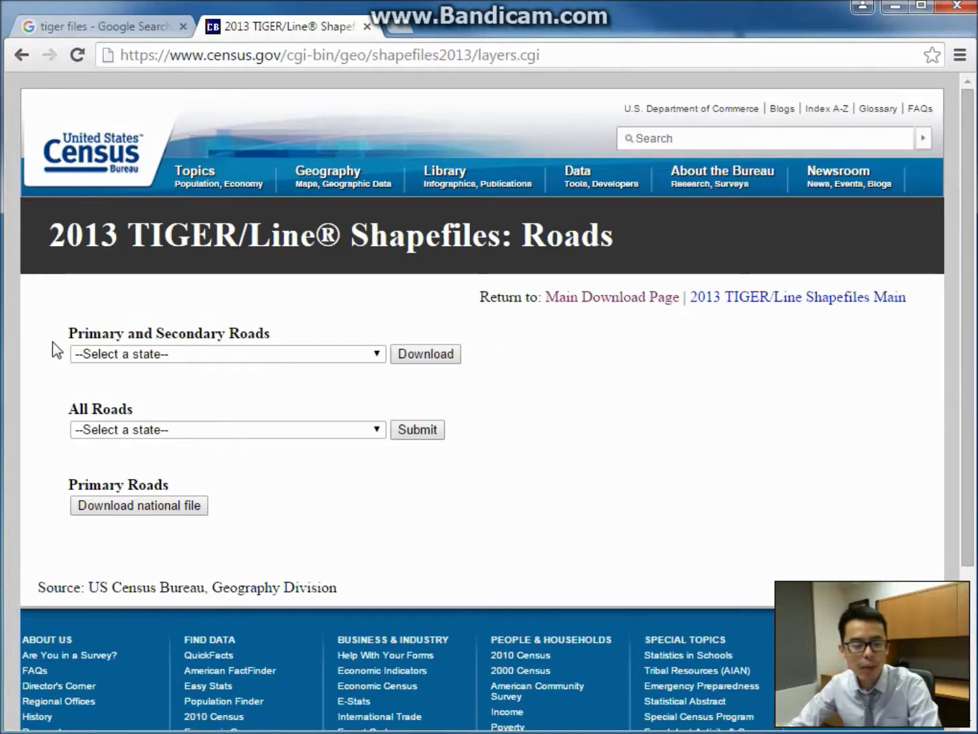
Choose Arkansas as the state for All Roads and submit it
click(191, 433)
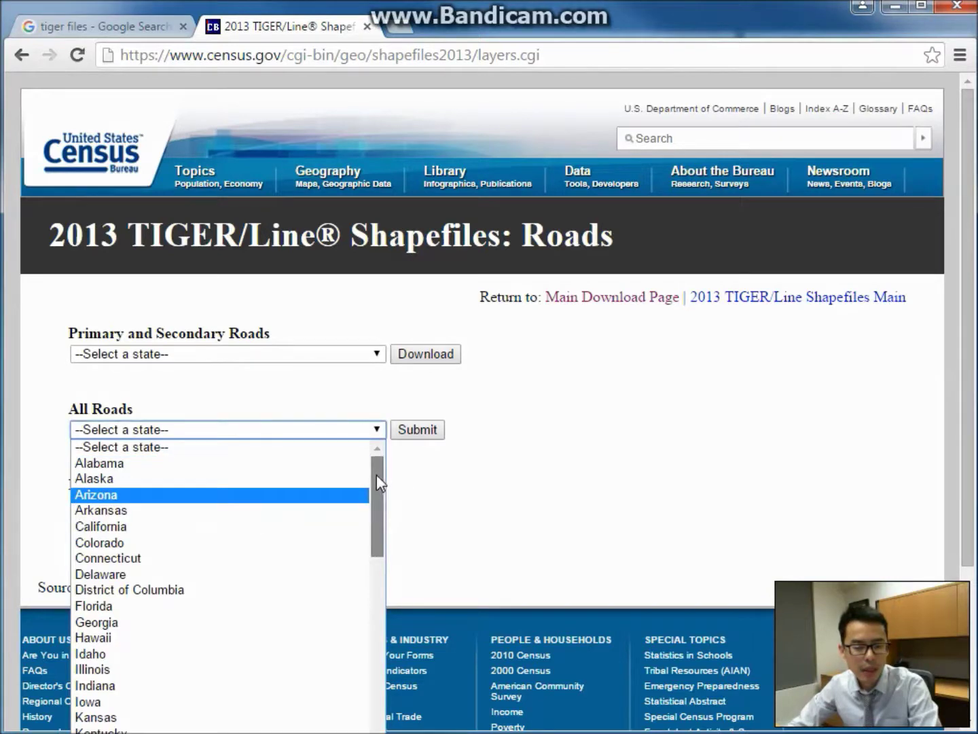
drag(376, 473, 373, 495)
scroll(372, 494, up, 1)
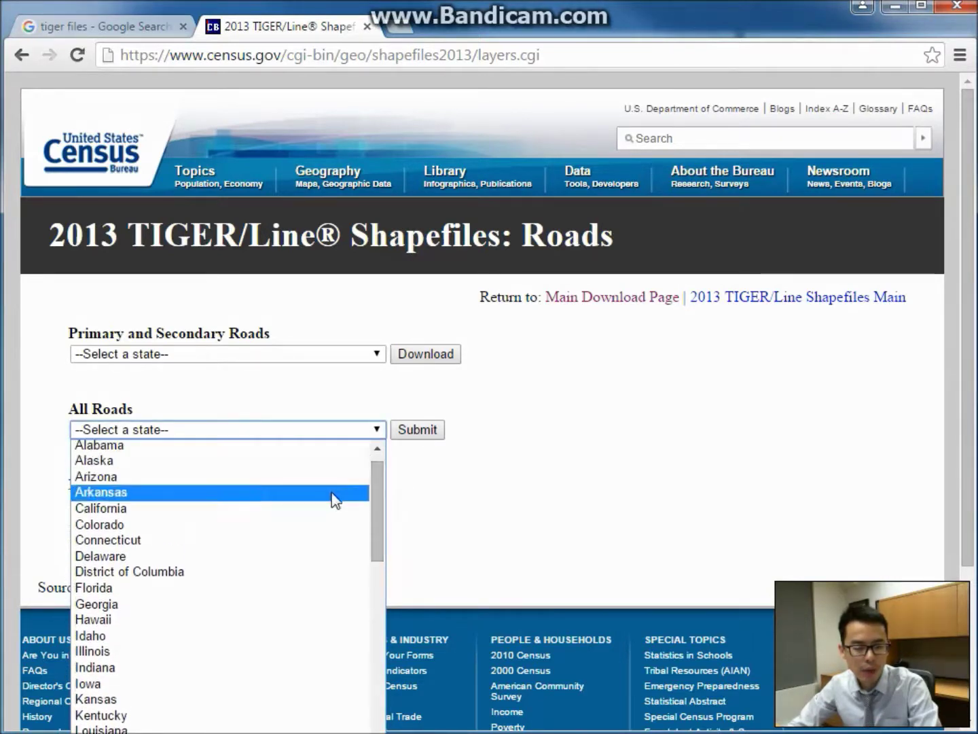
click(254, 499)
click(418, 430)
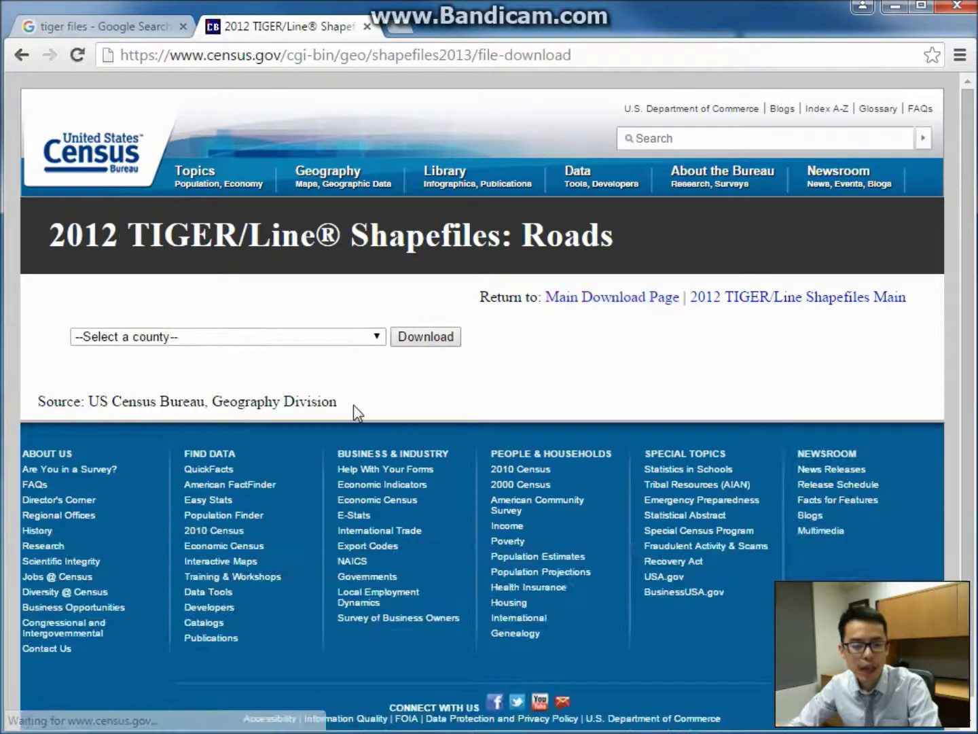
Select Pope County and download its roads shapefile
click(315, 338)
drag(376, 383, 363, 566)
click(276, 537)
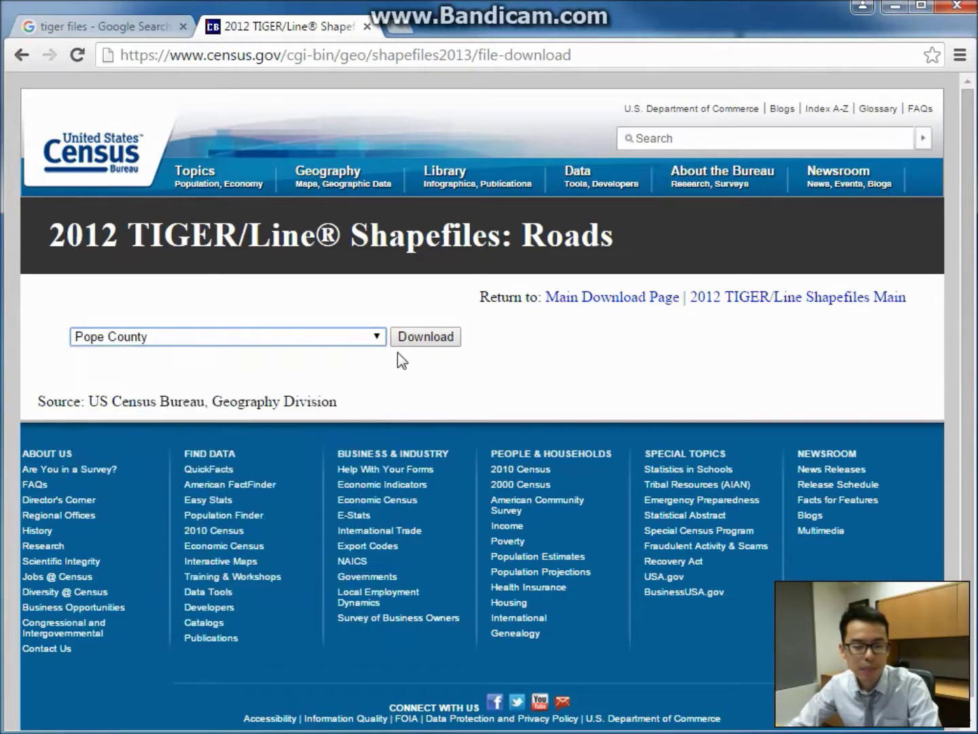
click(415, 334)
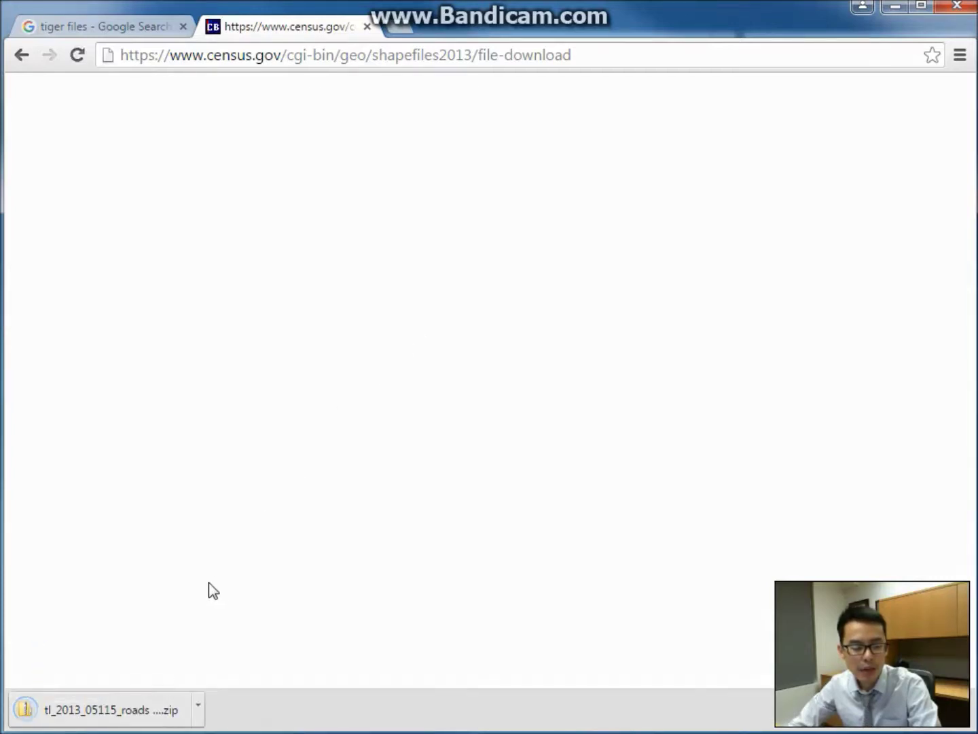
Open the downloaded roads zip archive and copy all five of its files
click(158, 703)
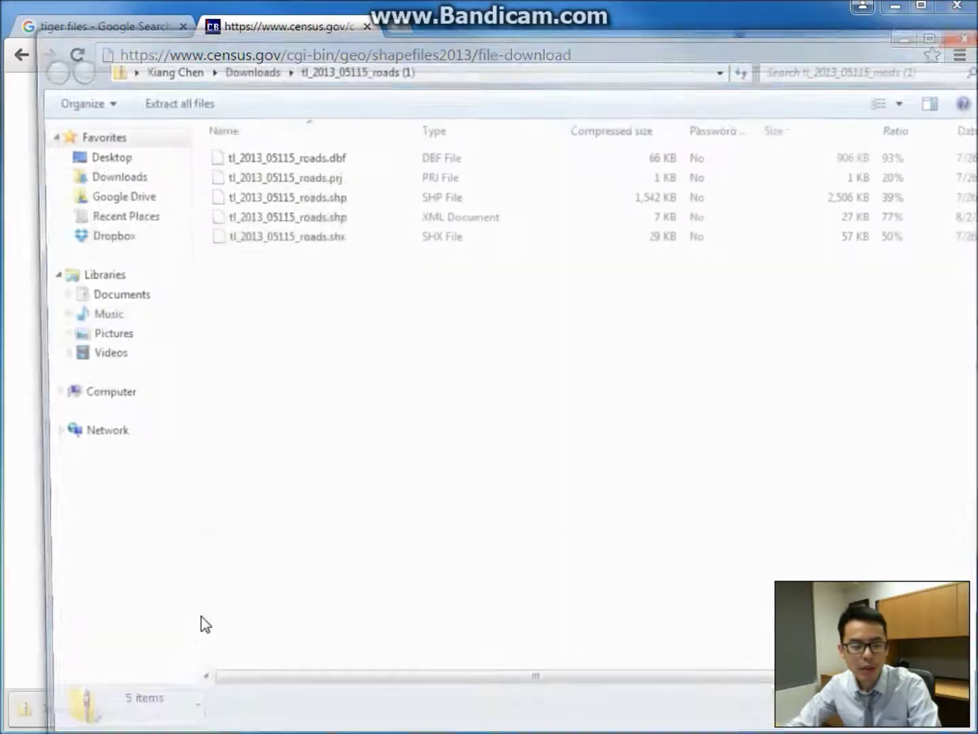
drag(387, 321, 236, 138)
right_click(243, 155)
click(295, 228)
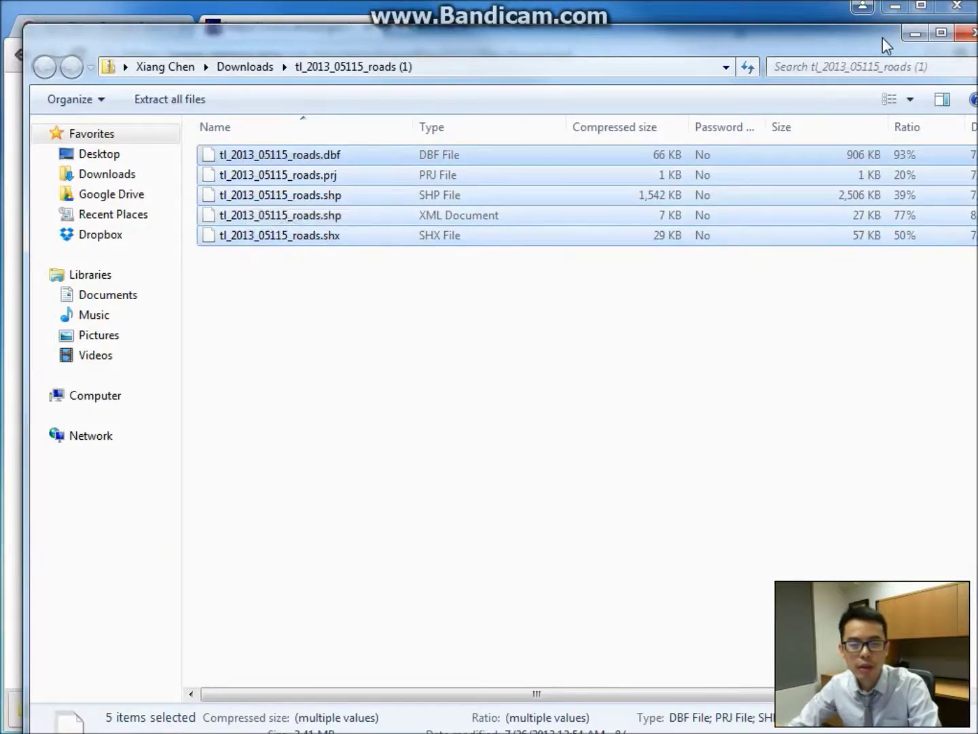
Minimize the archive and browser windows, paste the copied road files into the P3 folder, and close that folder window
click(911, 32)
click(914, 10)
right_click(381, 211)
click(430, 345)
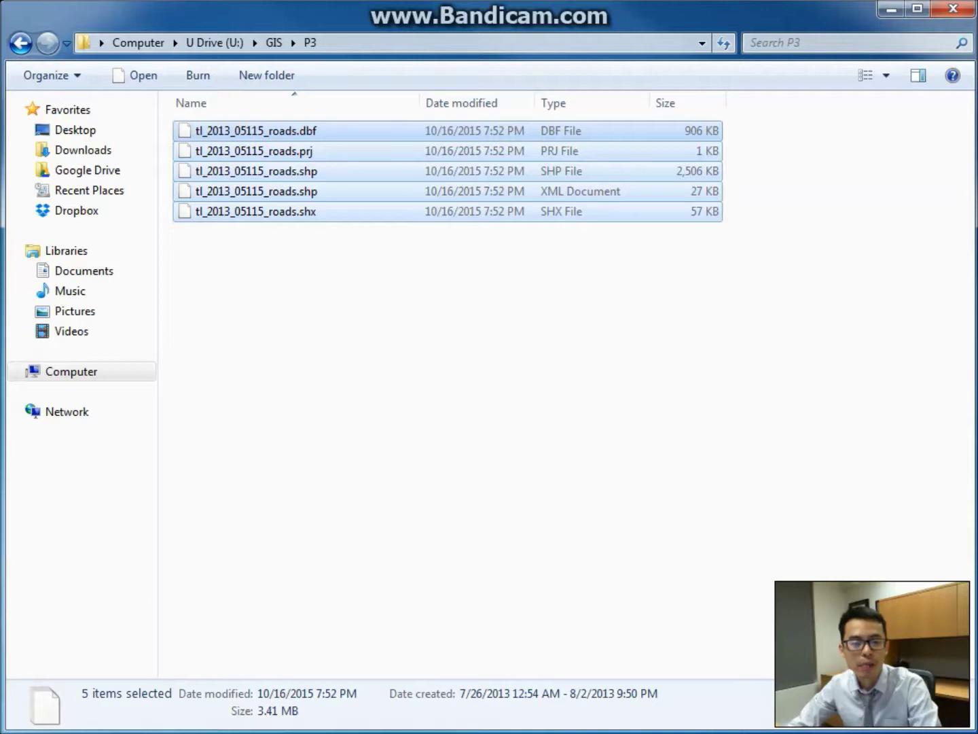
click(954, 7)
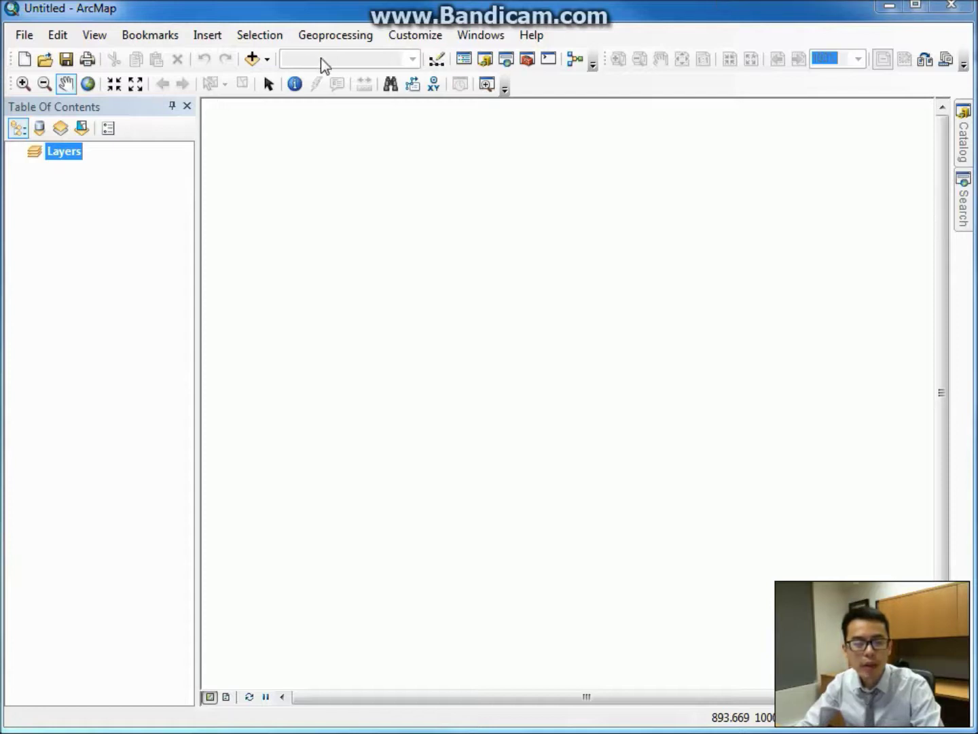
Start adding data to the map and connect to the folder U:\GIS\P3
click(254, 60)
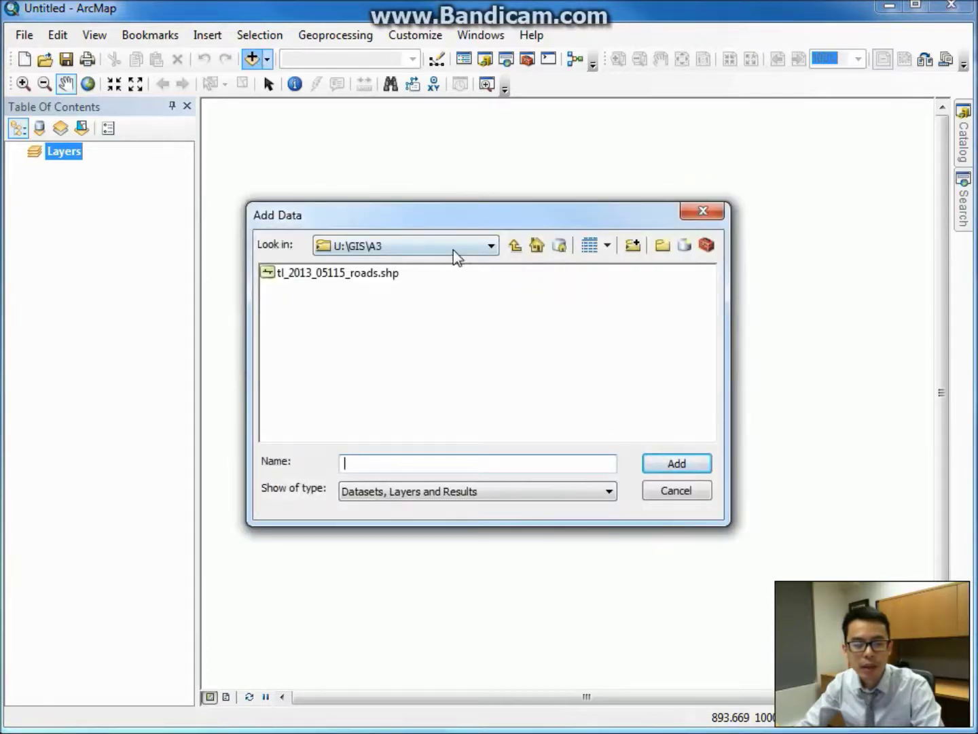
click(634, 251)
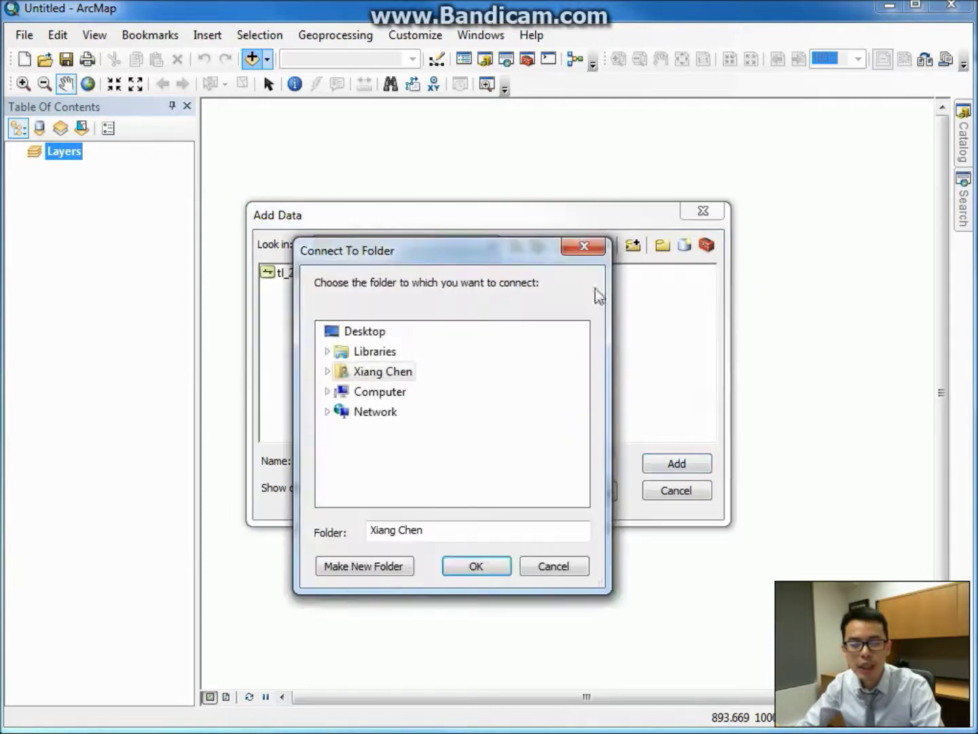
click(329, 392)
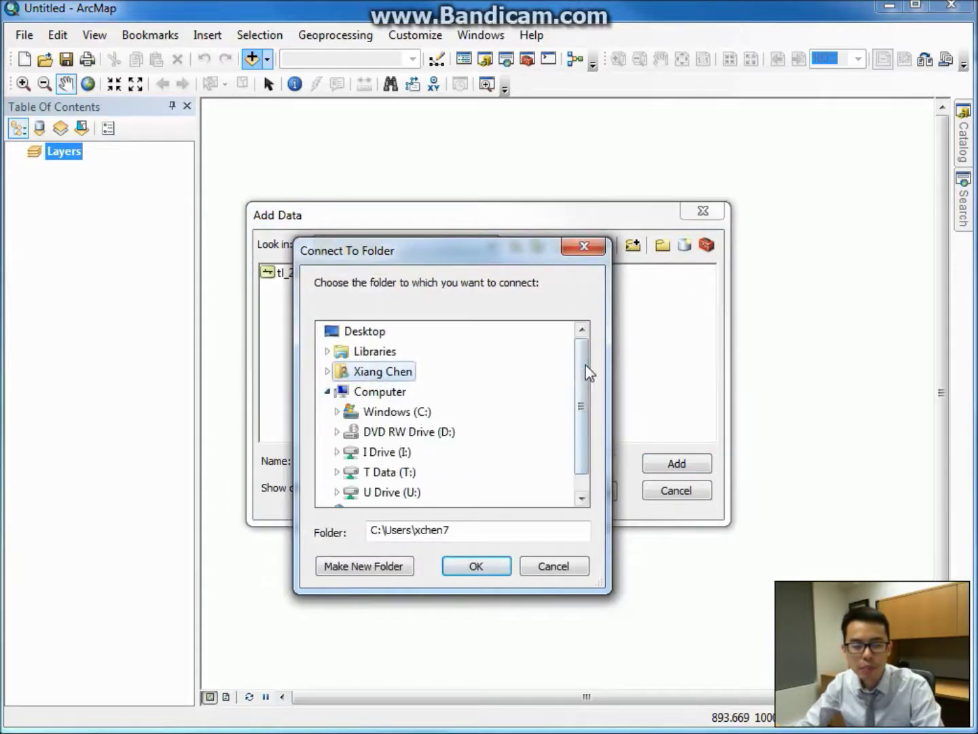
drag(589, 375, 585, 426)
click(336, 471)
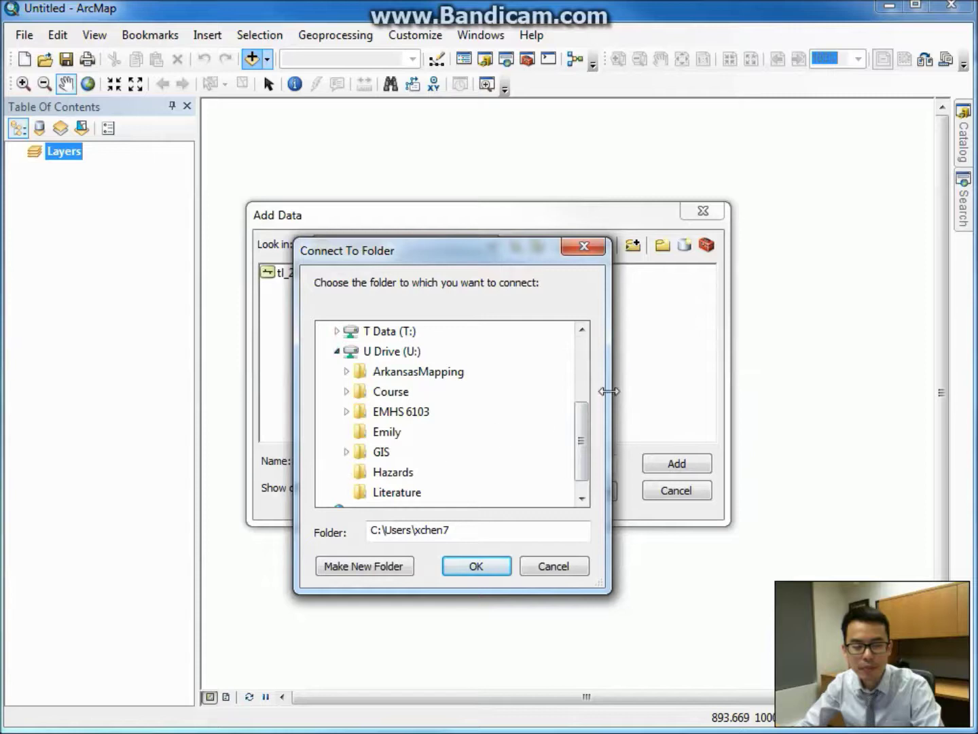
drag(585, 422, 584, 430)
click(347, 430)
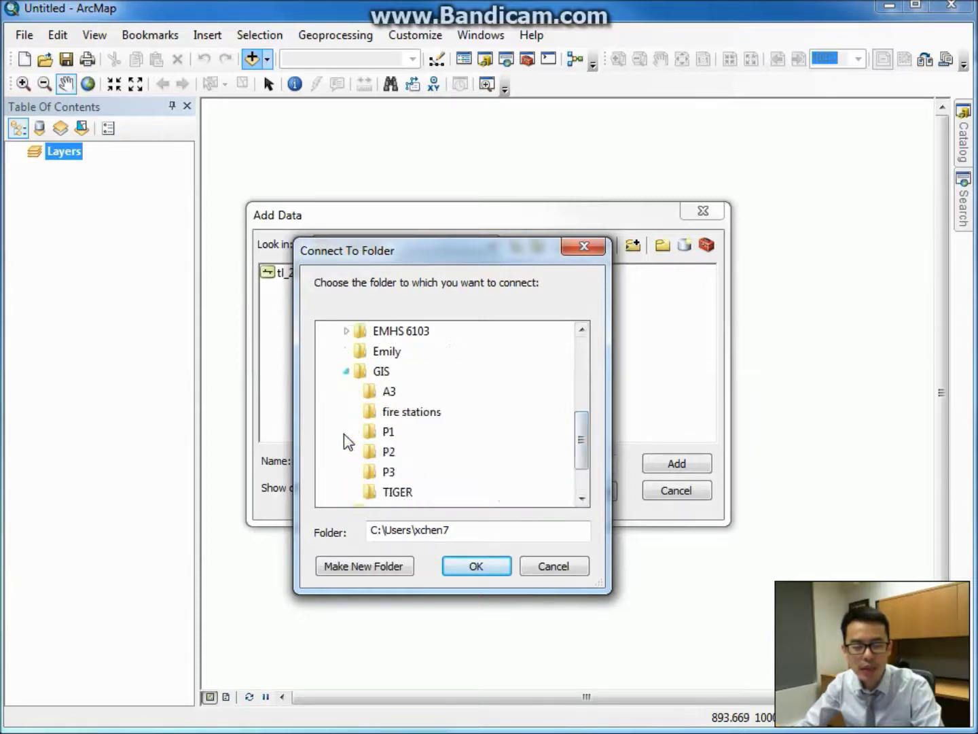
click(390, 472)
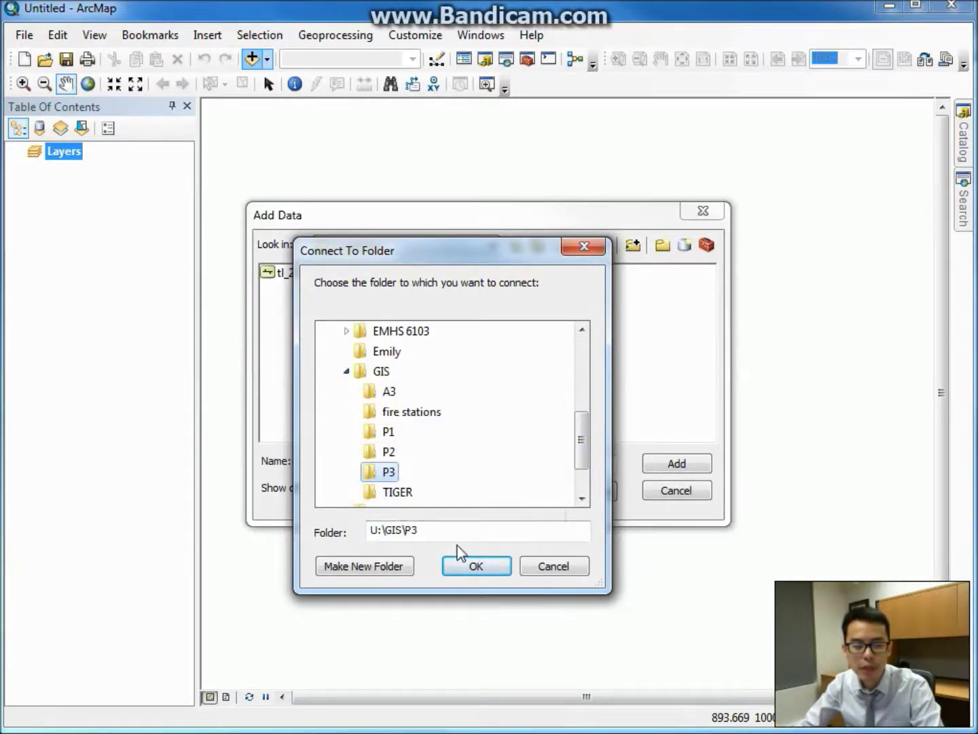
click(470, 570)
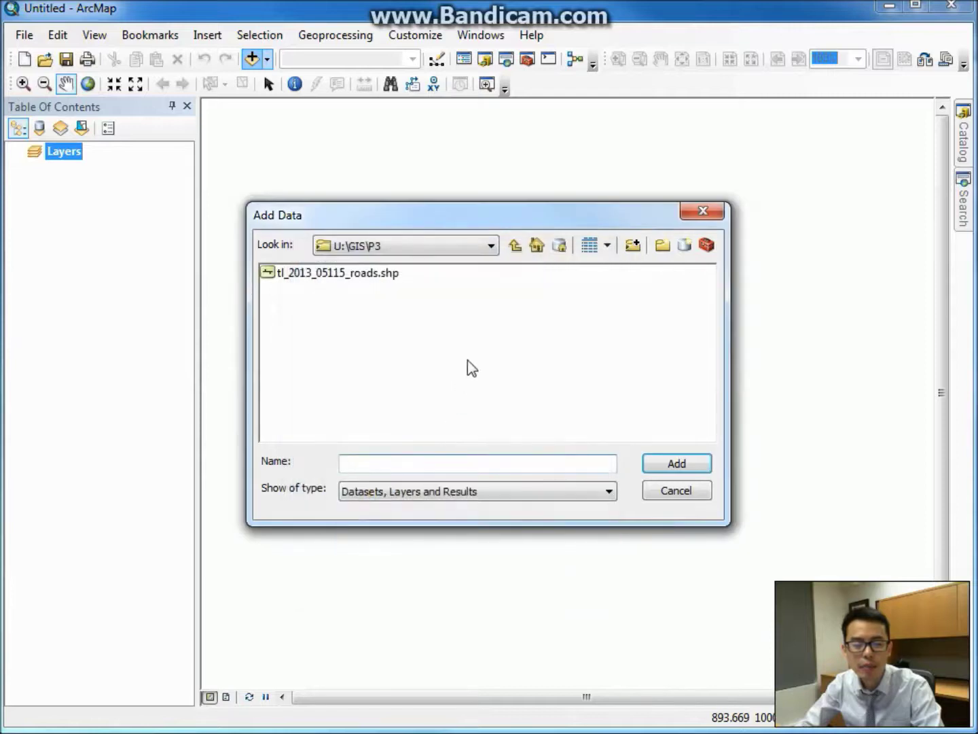
Add the tl_2013_05115_roads.shp shapefile from the P3 folder to the map
click(361, 278)
drag(432, 291, 296, 273)
click(659, 467)
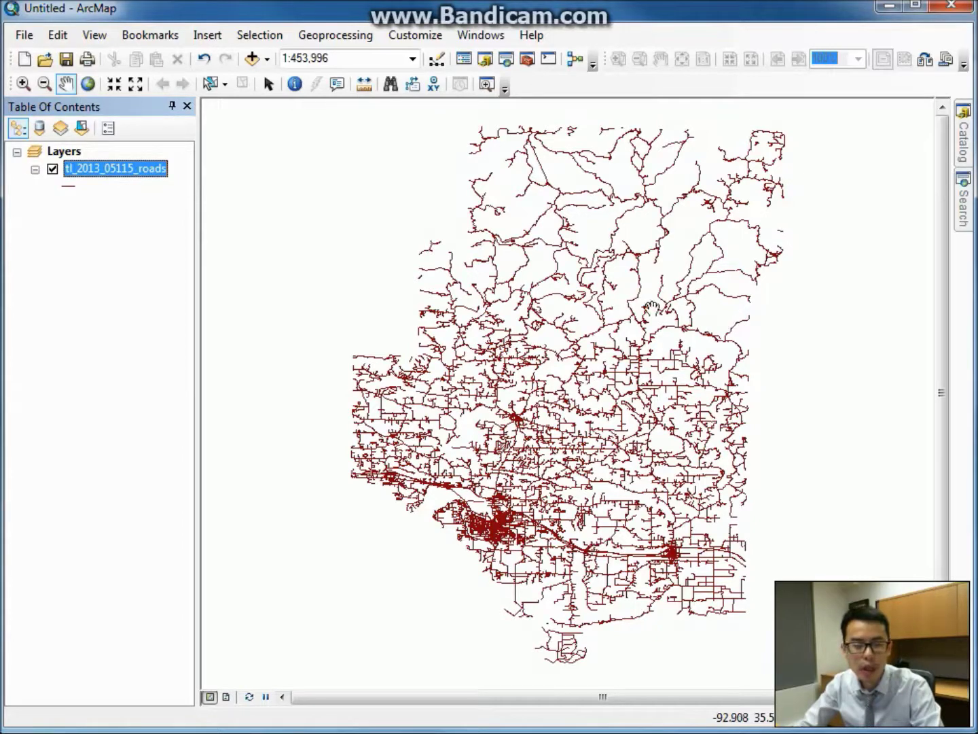
Symbolize the roads layer by unique values of the RTTYP field and add all its values
right_click(147, 172)
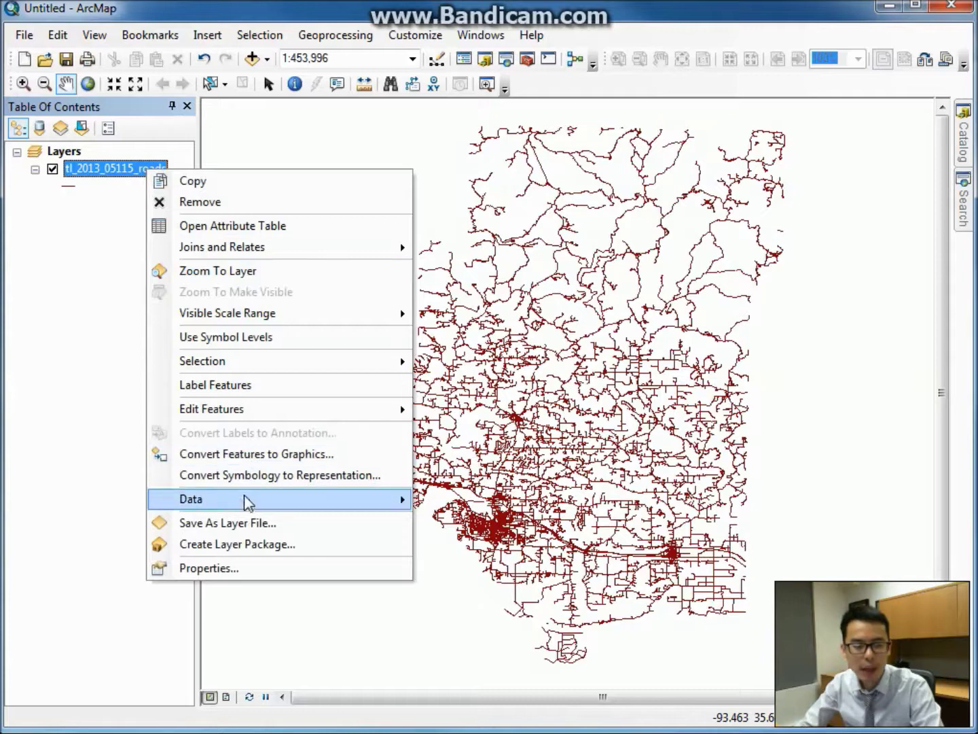
click(234, 565)
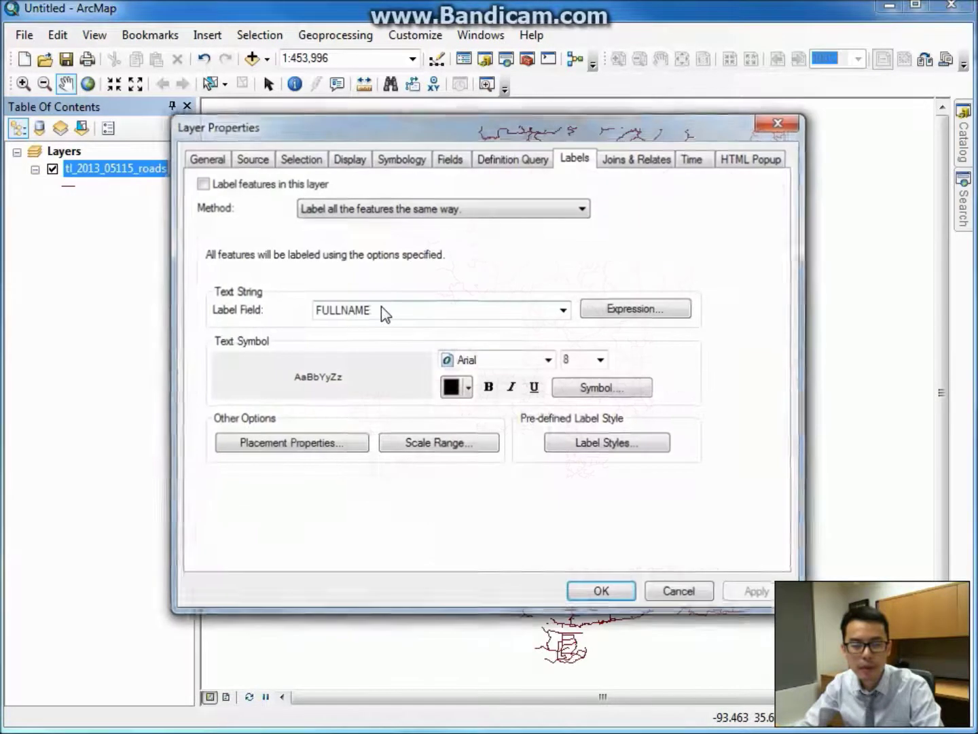
click(405, 164)
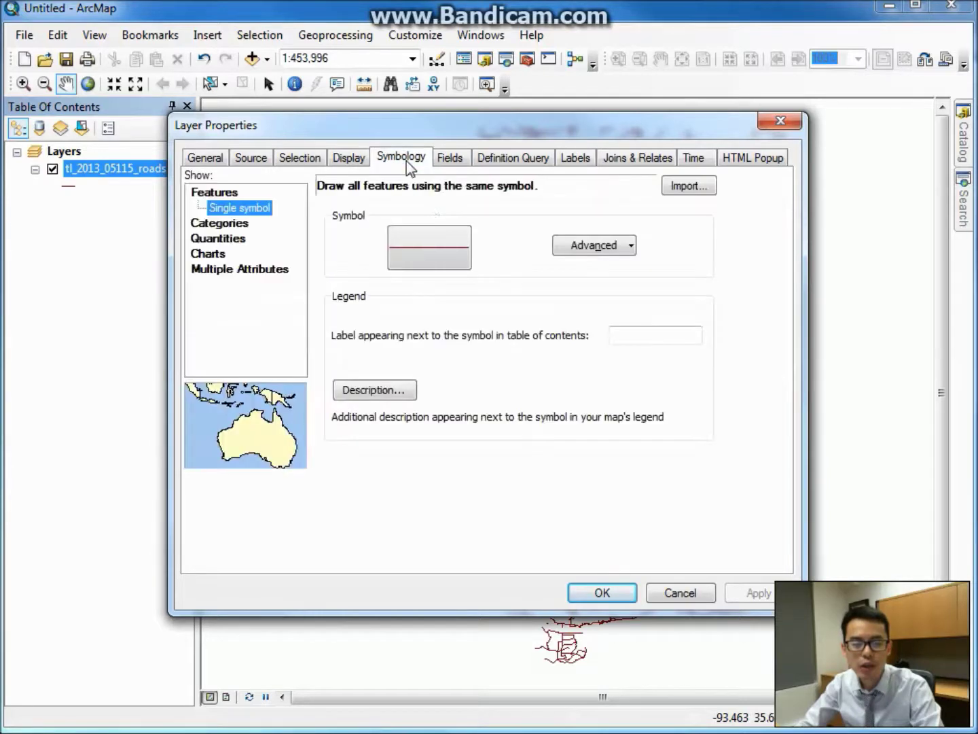
click(230, 223)
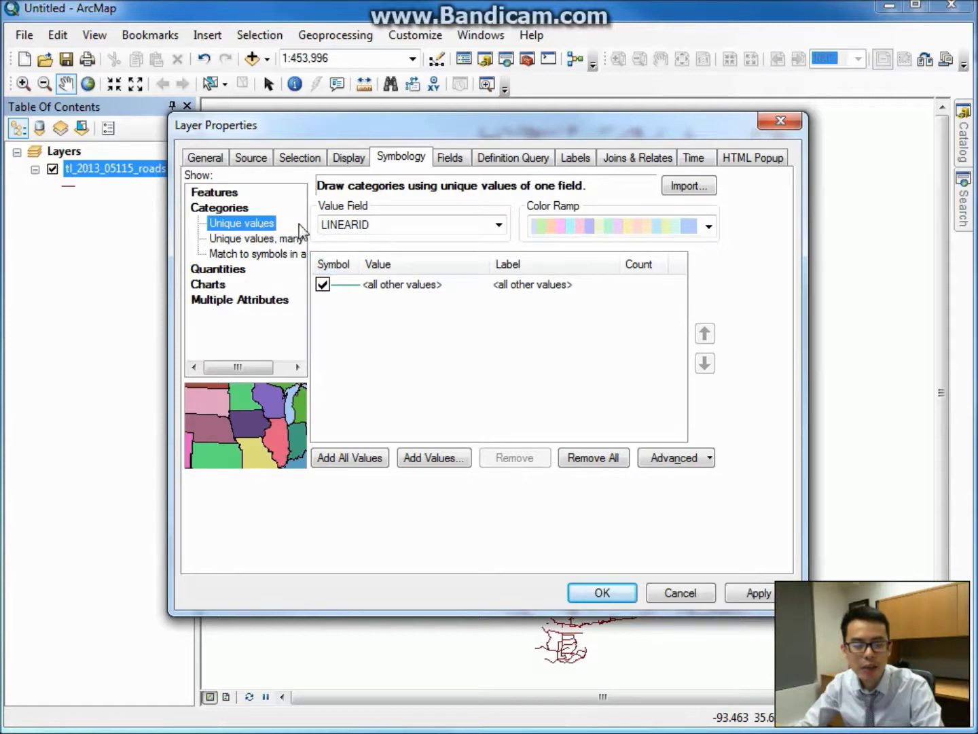
click(429, 228)
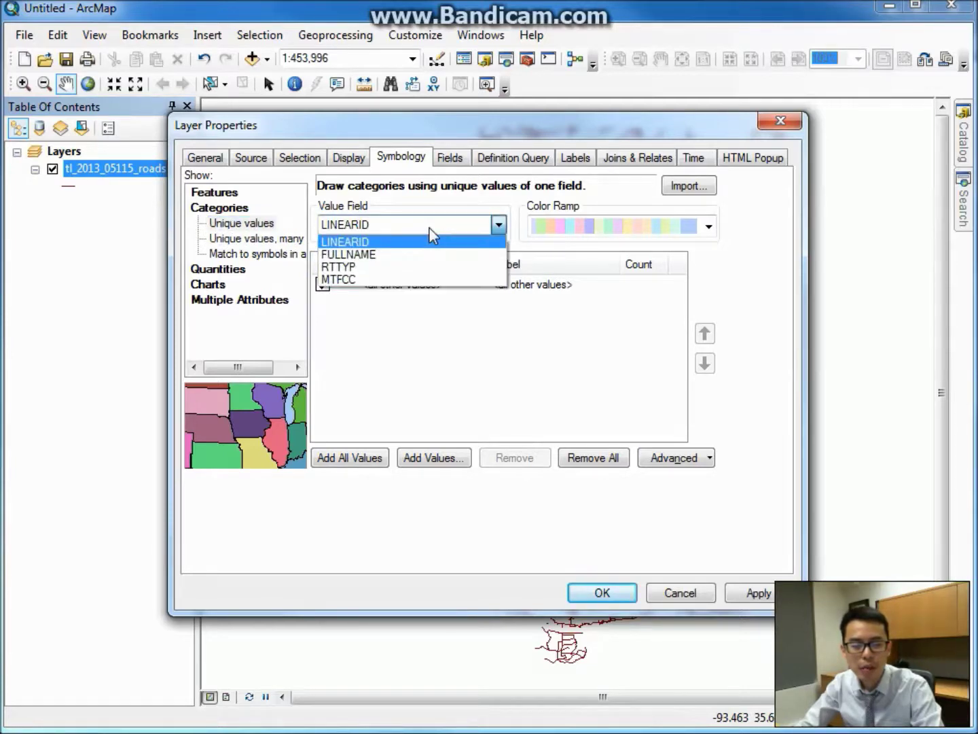
click(402, 267)
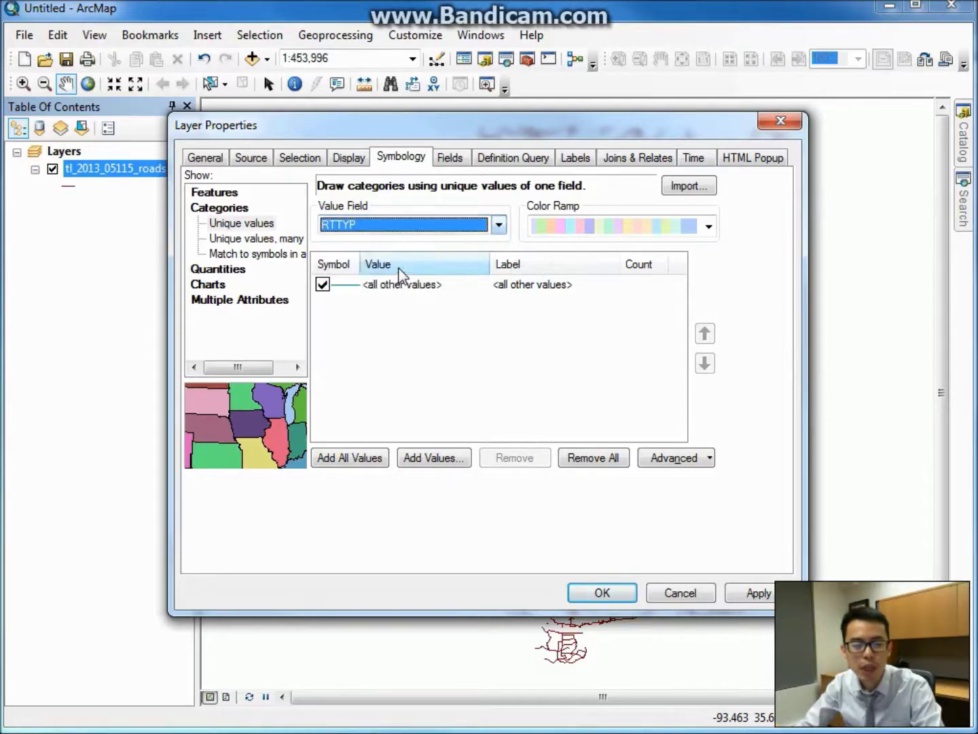
click(350, 461)
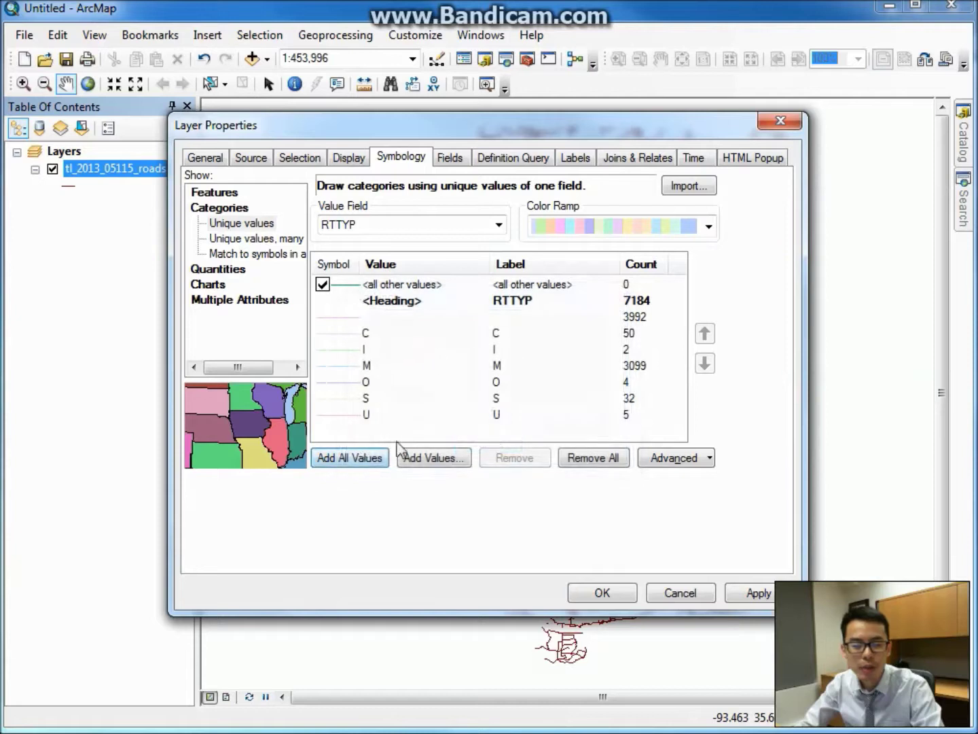
Remove the blank, C, M, O and S categories from the RTTYP symbology, keeping only I and U
click(360, 318)
click(518, 460)
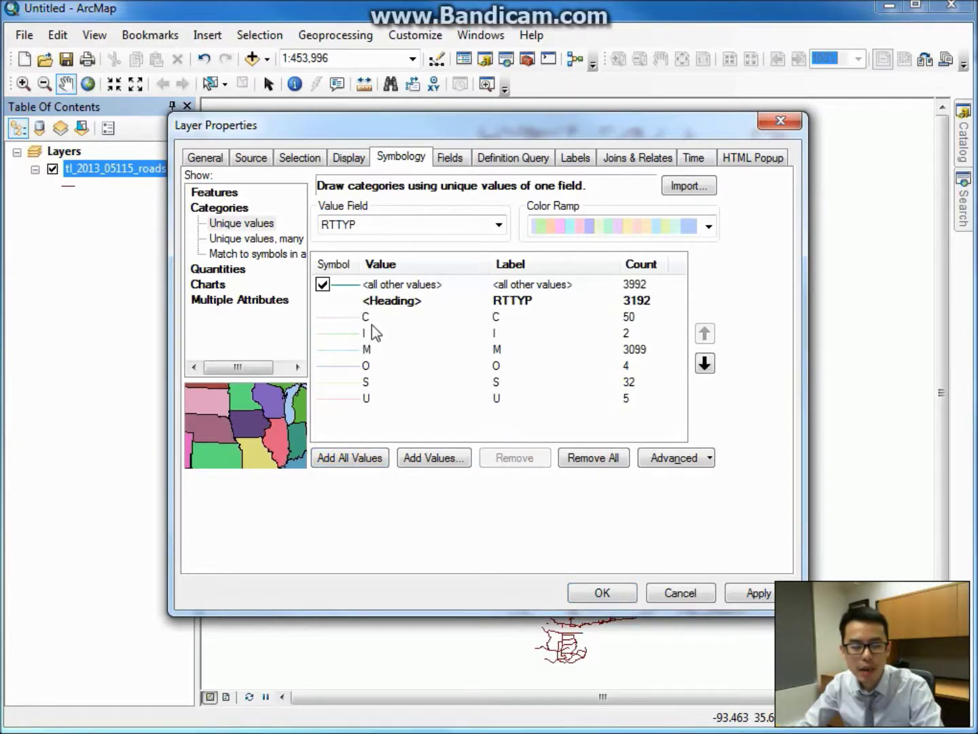
click(371, 319)
click(518, 459)
click(368, 334)
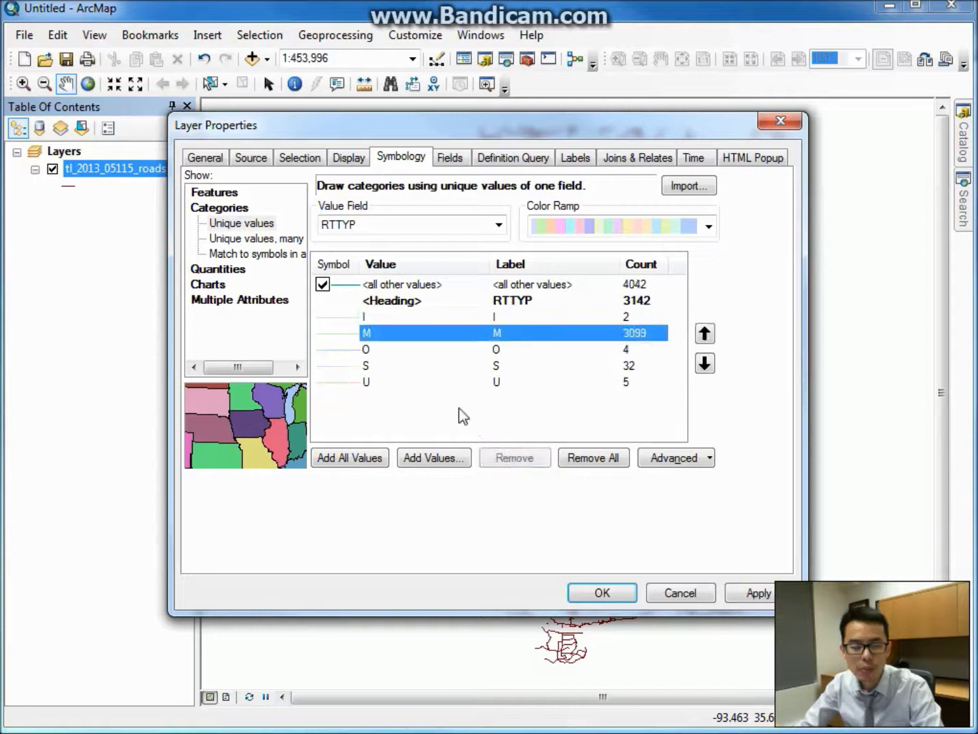
click(514, 457)
click(364, 333)
click(517, 459)
click(370, 334)
click(514, 459)
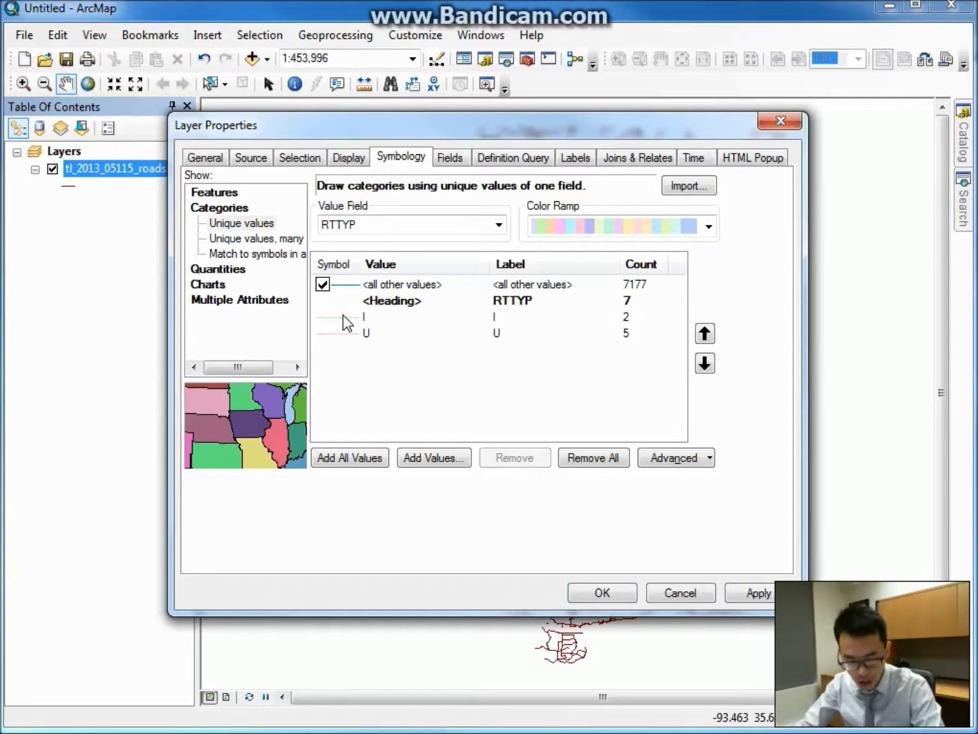
Assign the Expressway line symbol to the I road category
click(347, 323)
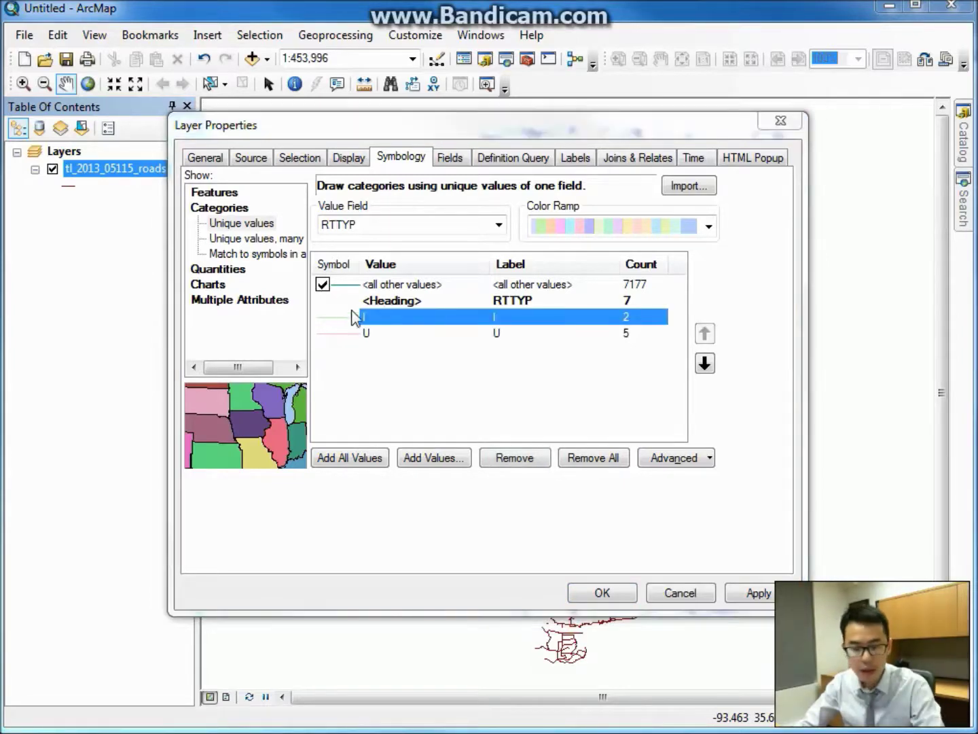
double_click(338, 316)
drag(564, 143, 373, 157)
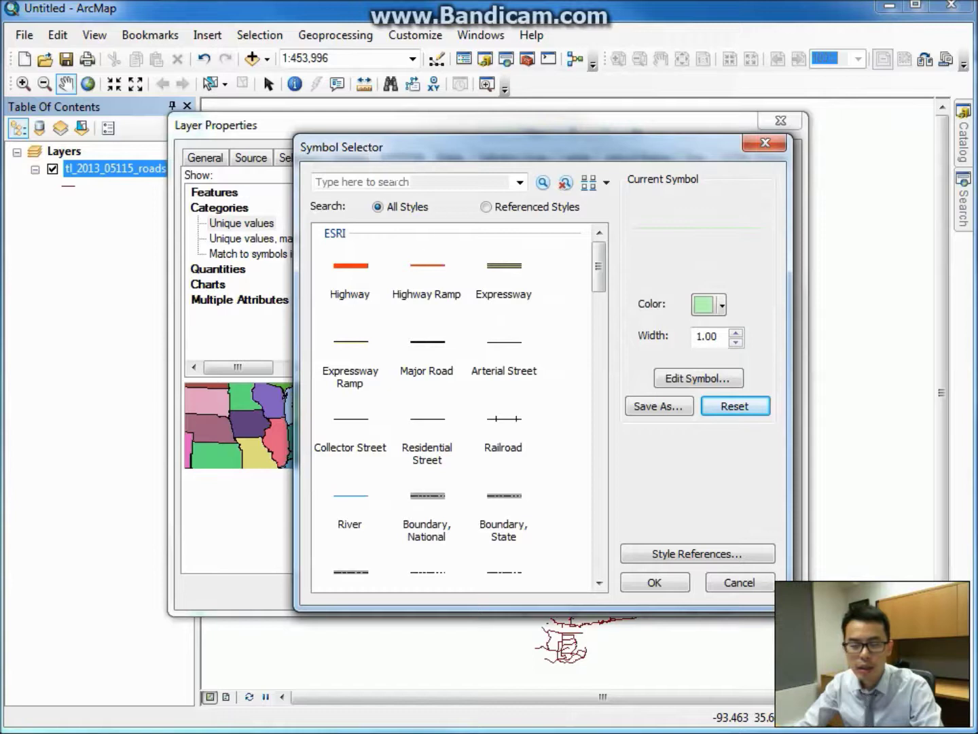
click(500, 274)
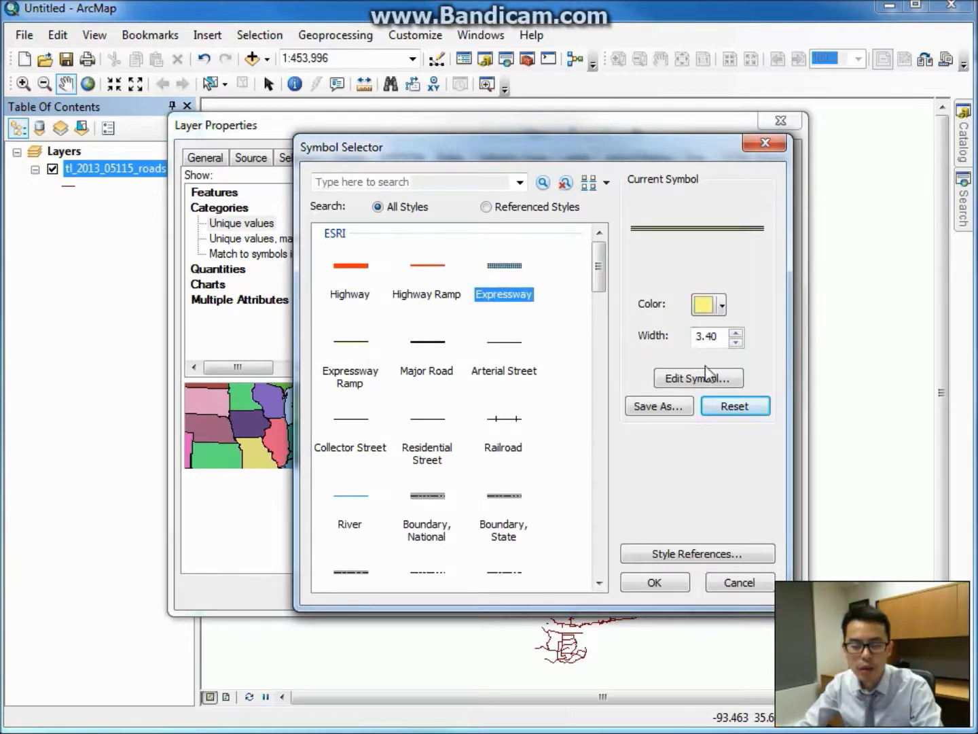
click(656, 582)
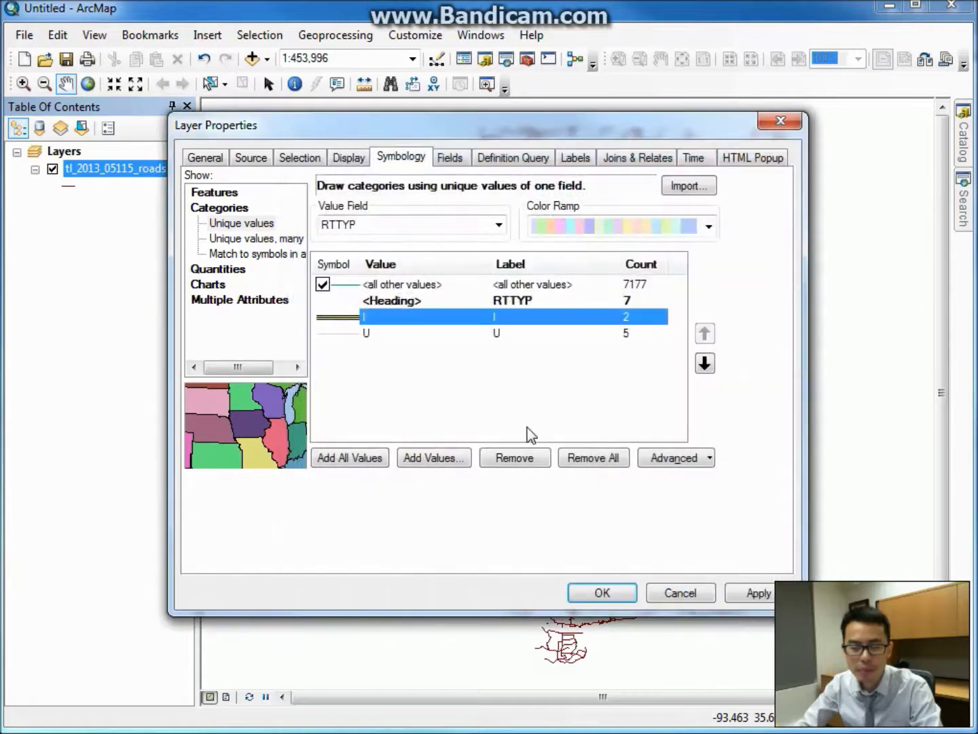
Assign the Highway line symbol to the U road category
double_click(351, 335)
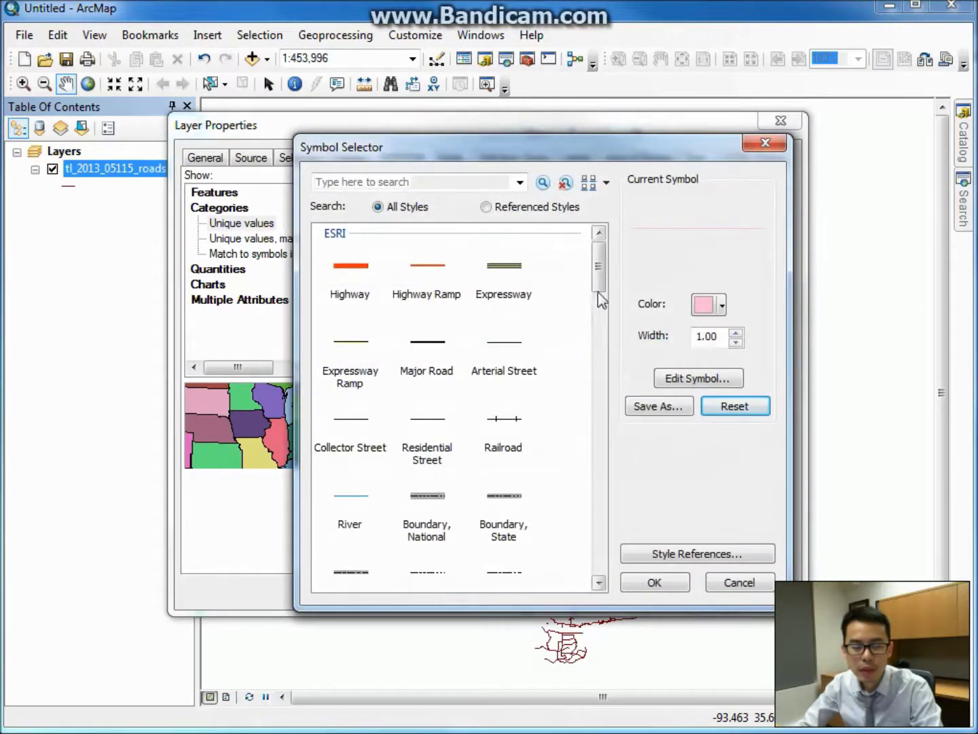
click(358, 277)
click(413, 278)
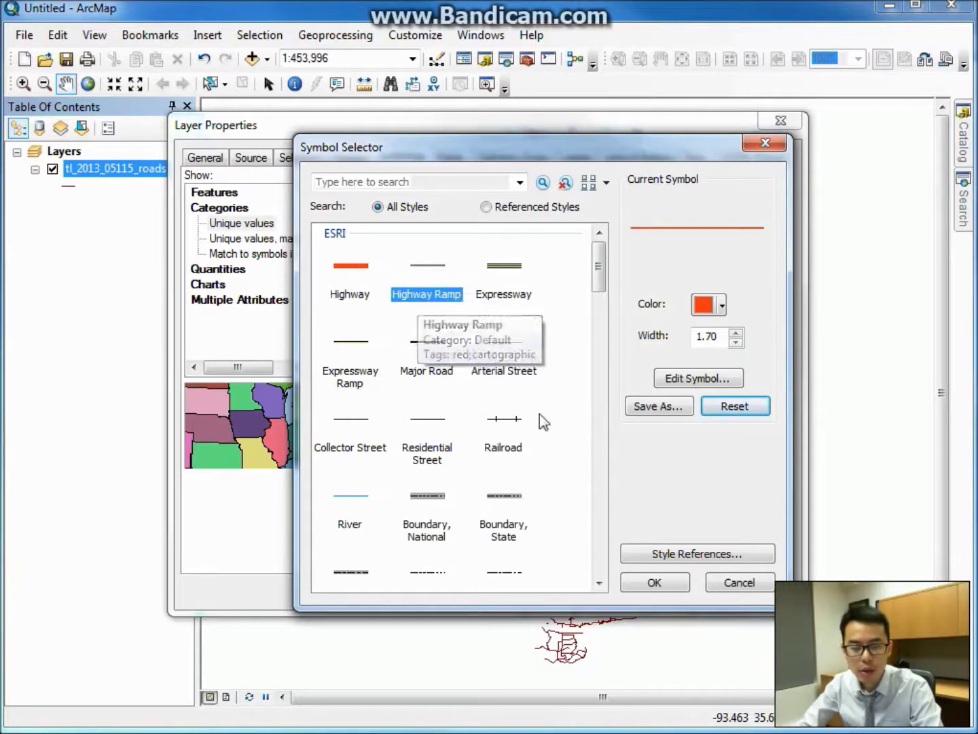
click(350, 285)
click(670, 584)
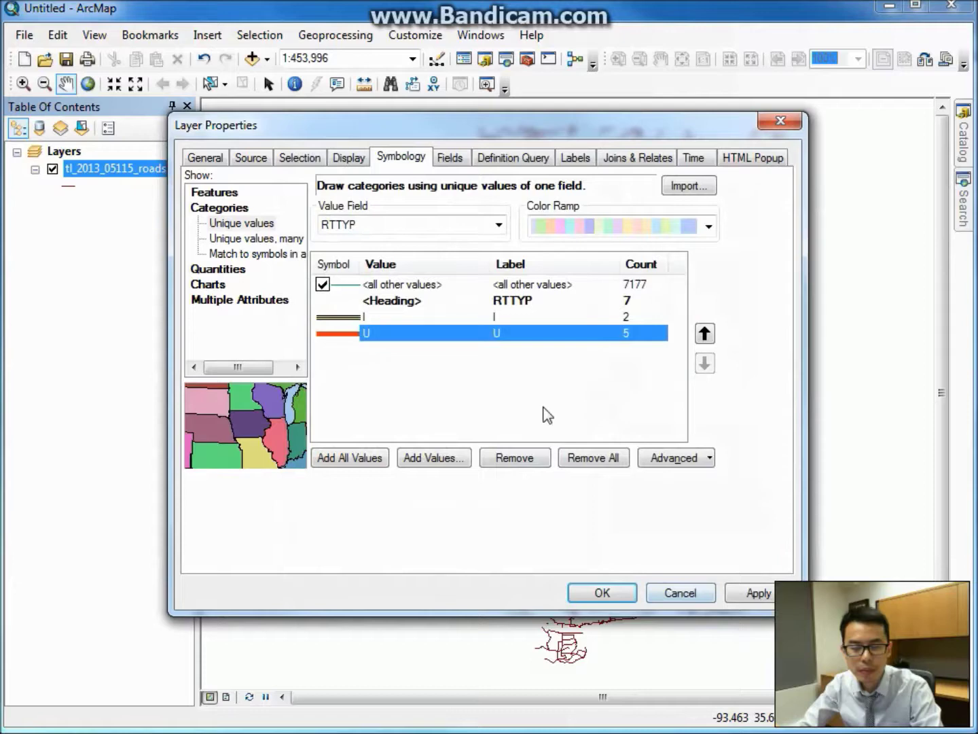
Set the line colour for all other values to light gray
double_click(347, 284)
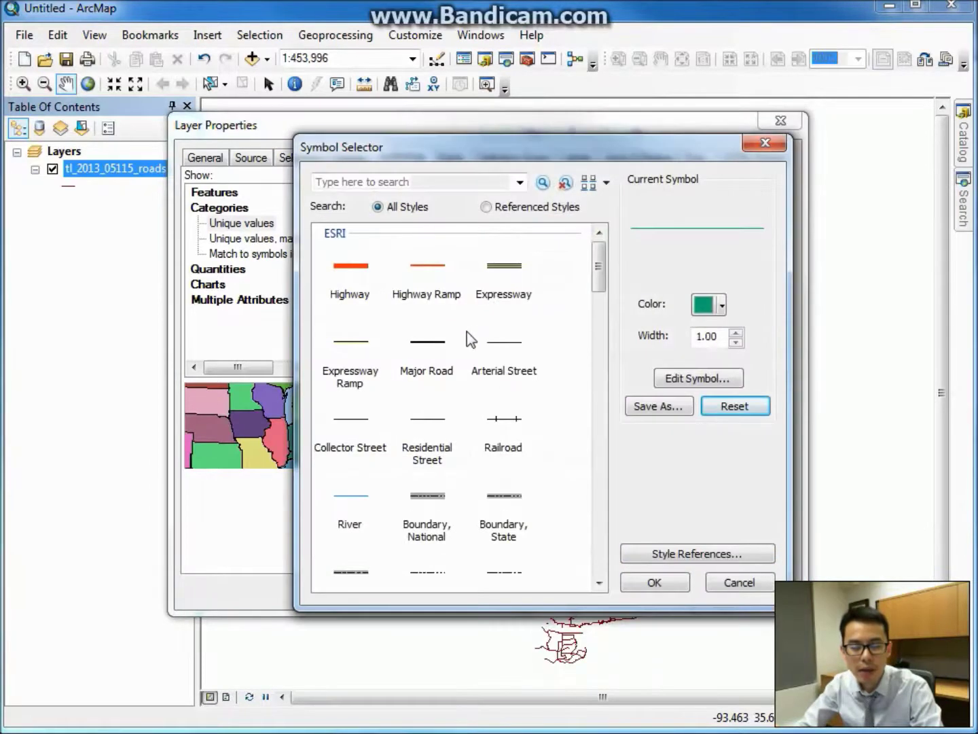
click(722, 305)
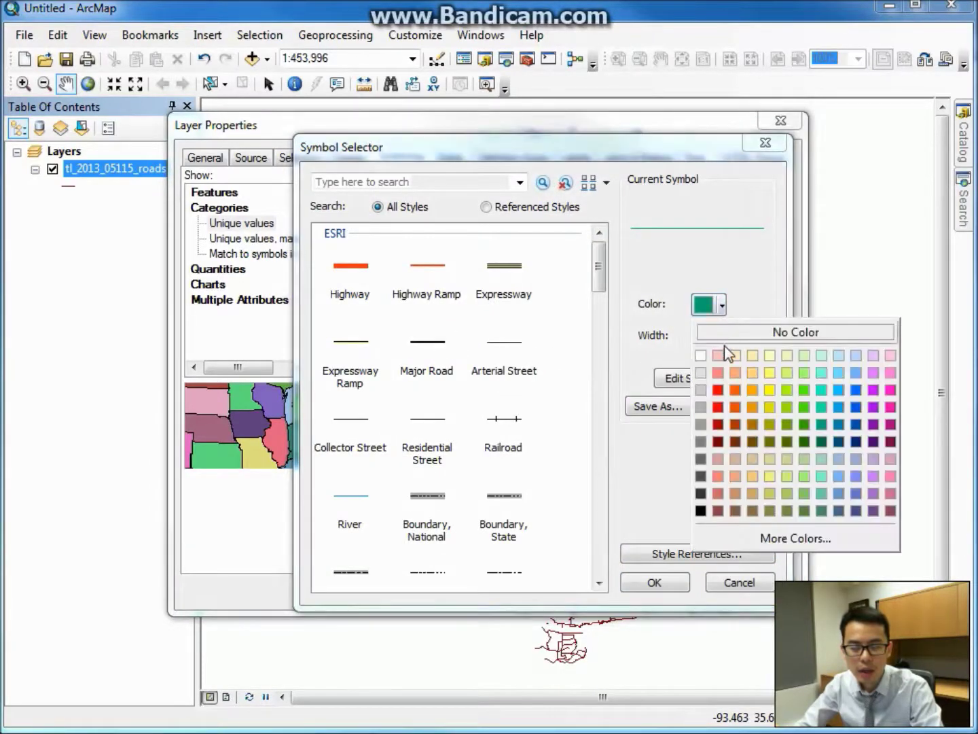
click(701, 390)
click(656, 582)
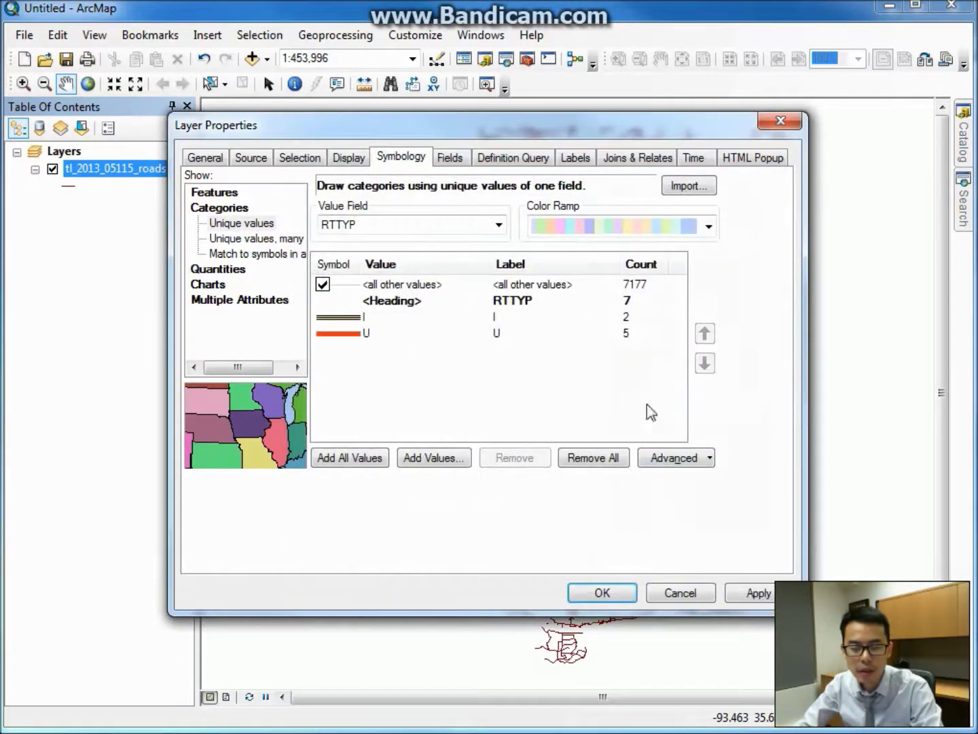
Change the line colour for all other values to a medium gray and apply the symbology to the roads layer
double_click(345, 314)
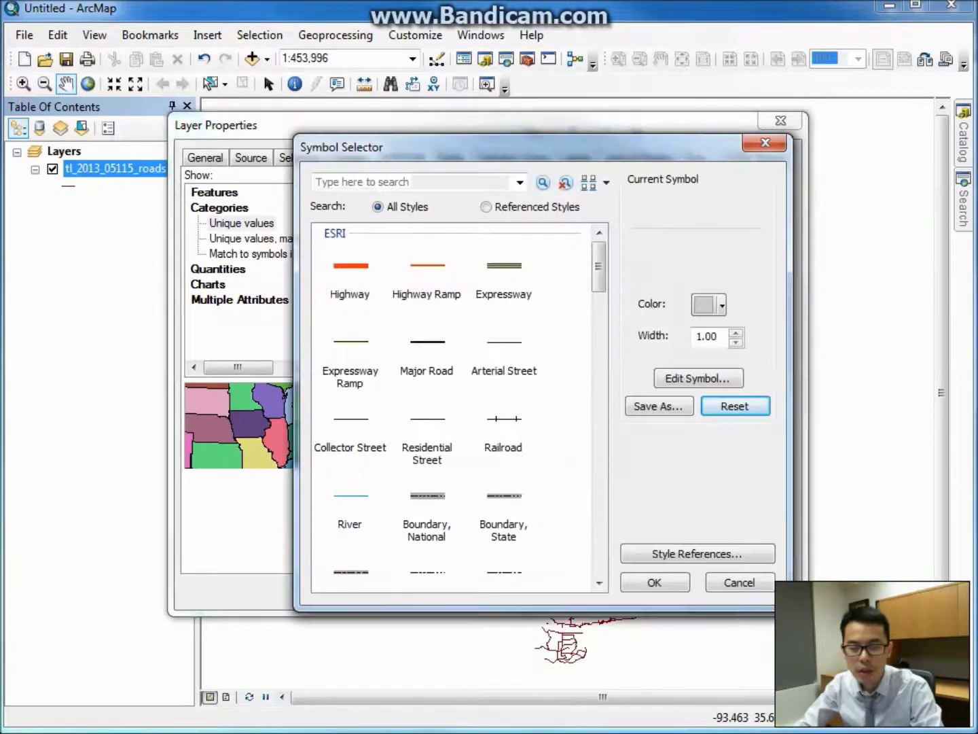
click(722, 305)
click(703, 412)
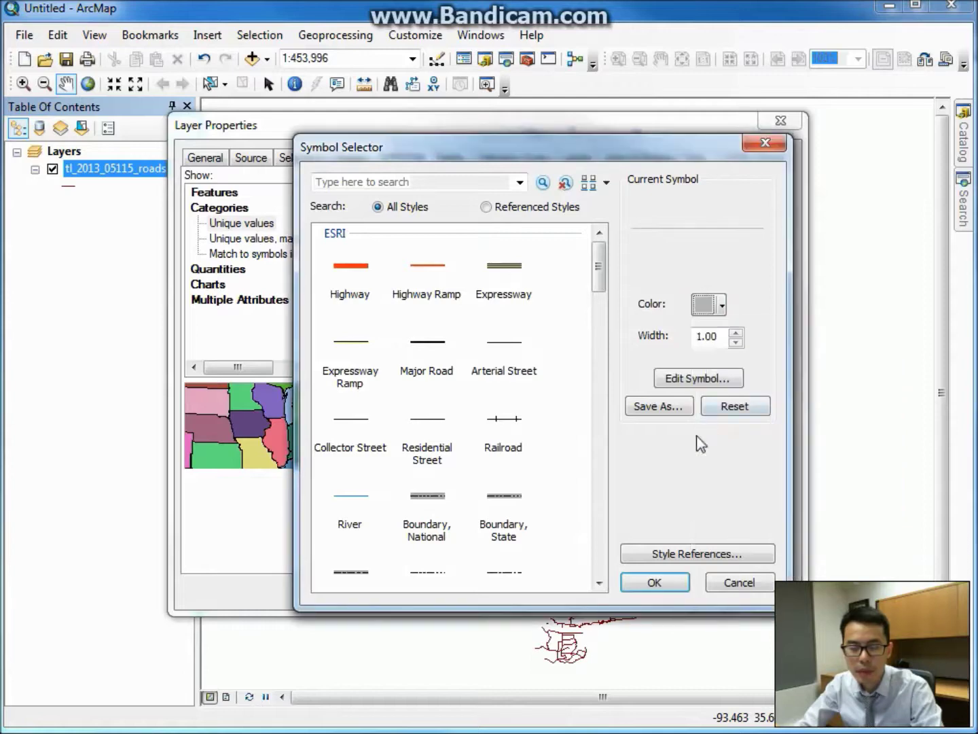
click(722, 305)
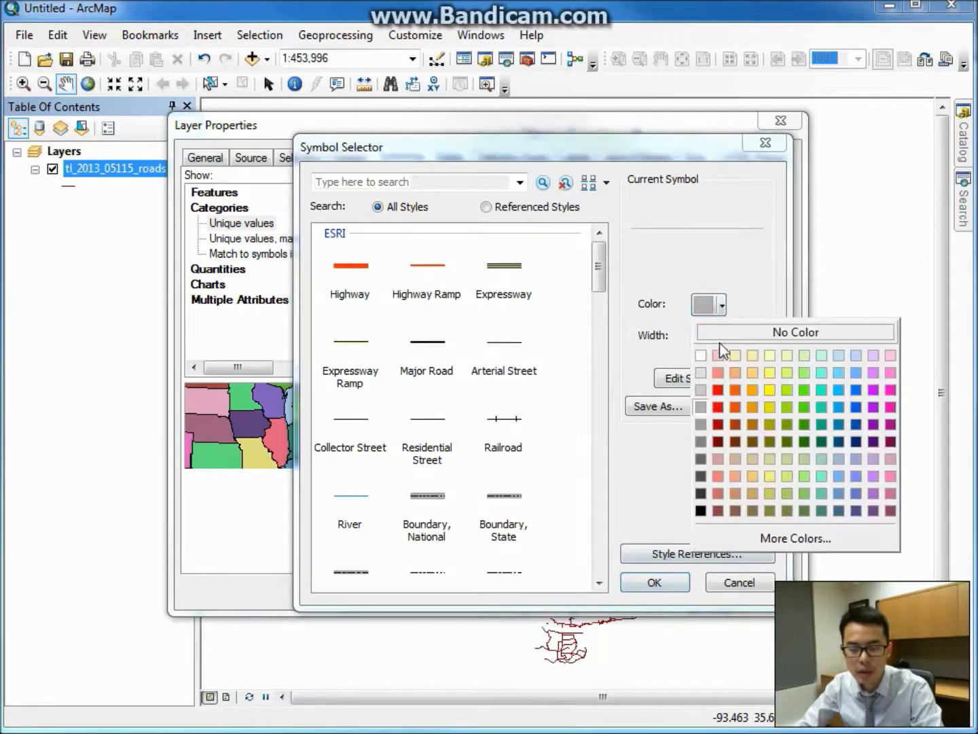
click(701, 426)
click(652, 582)
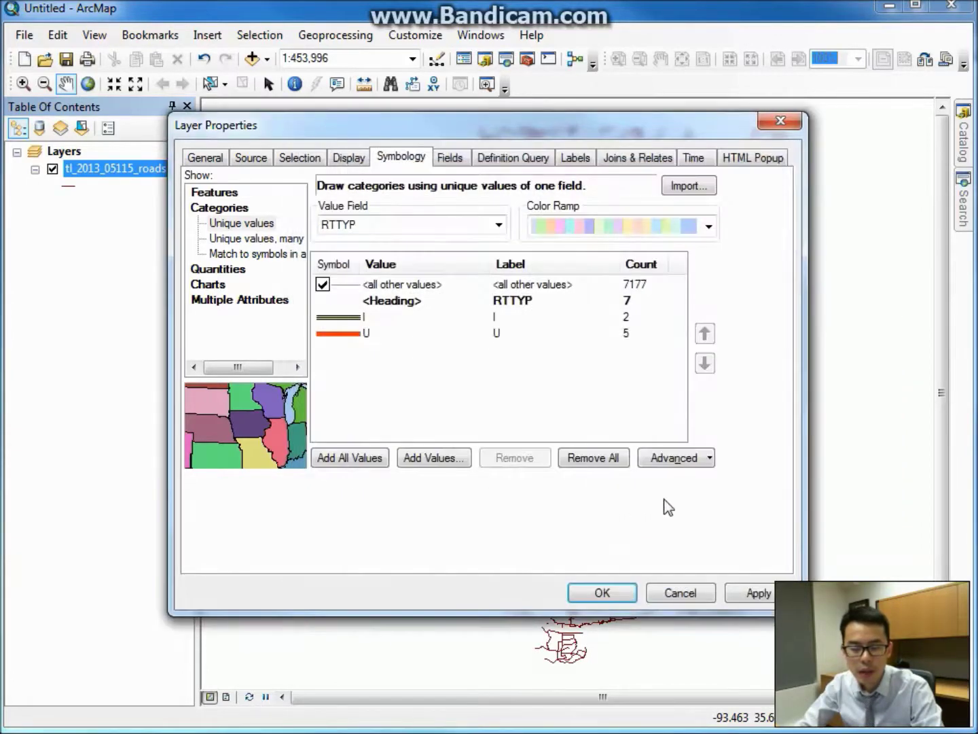
click(758, 593)
click(603, 593)
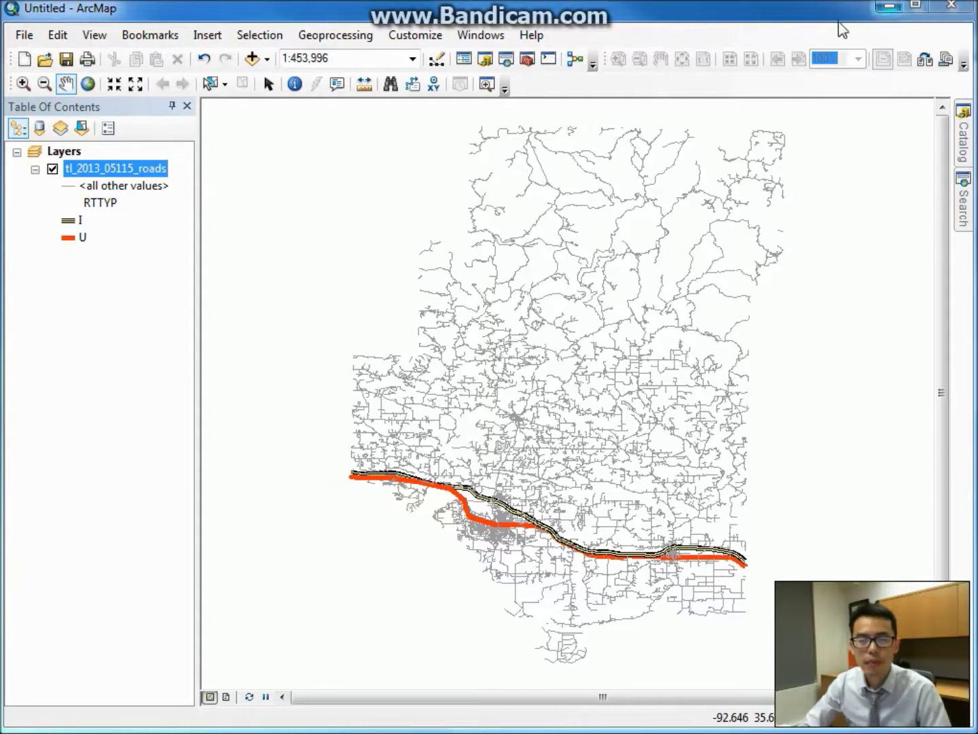
Open the Catalog window and examine the Folder Connections entry and its available commands
click(486, 61)
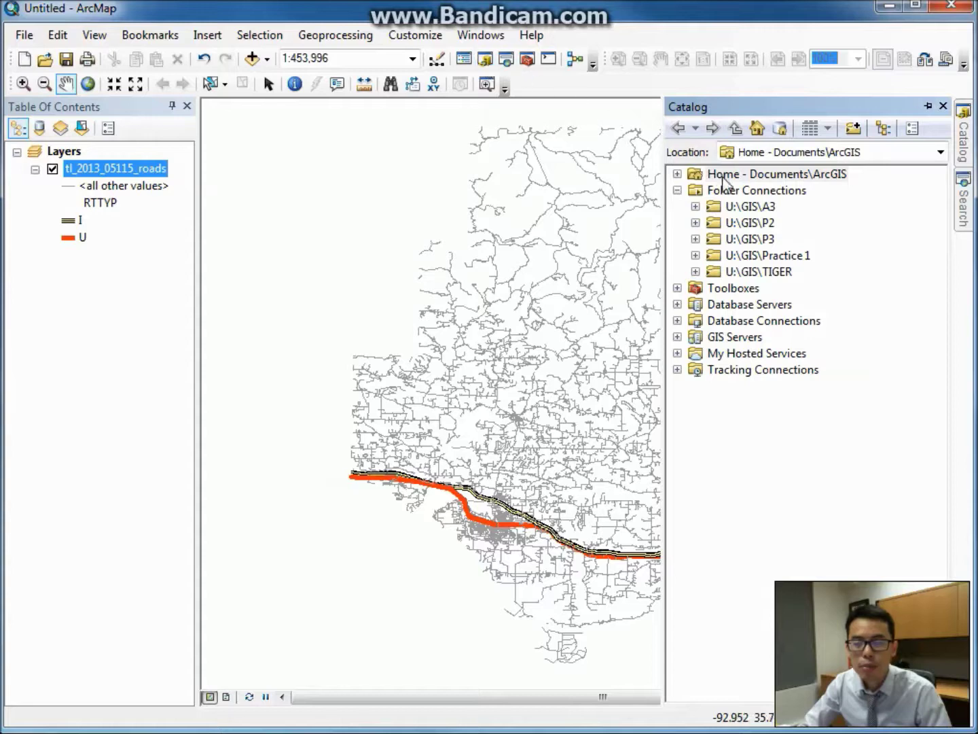
click(762, 191)
right_click(762, 192)
key(Escape)
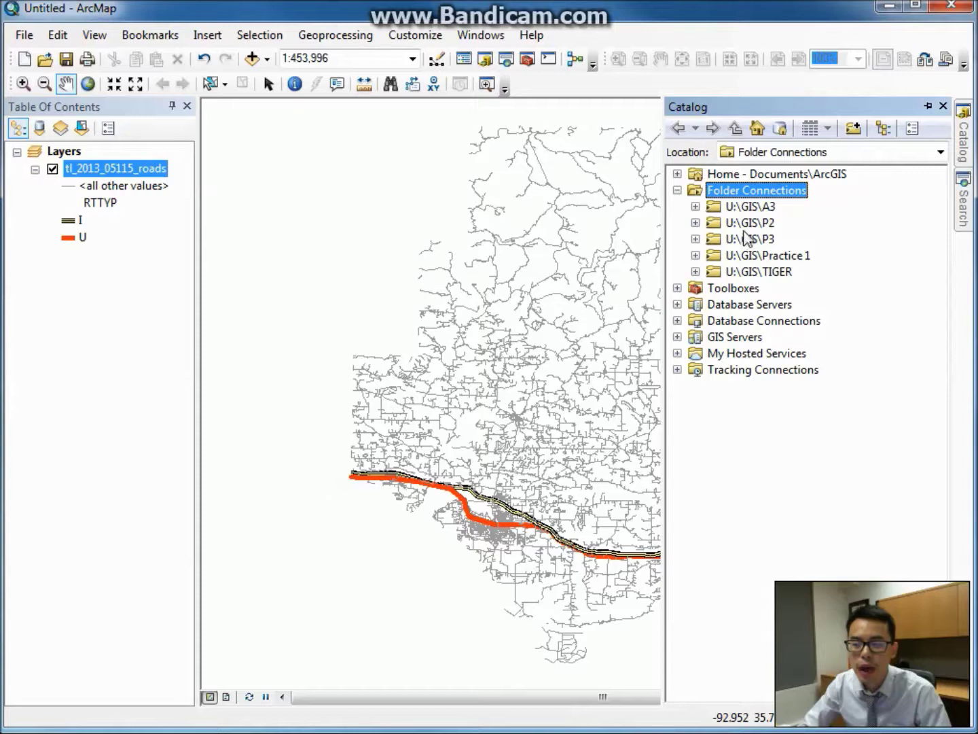
Start a new shapefile in the U:\GIS\P3 folder, named ATU, with the Polygon feature type
click(695, 240)
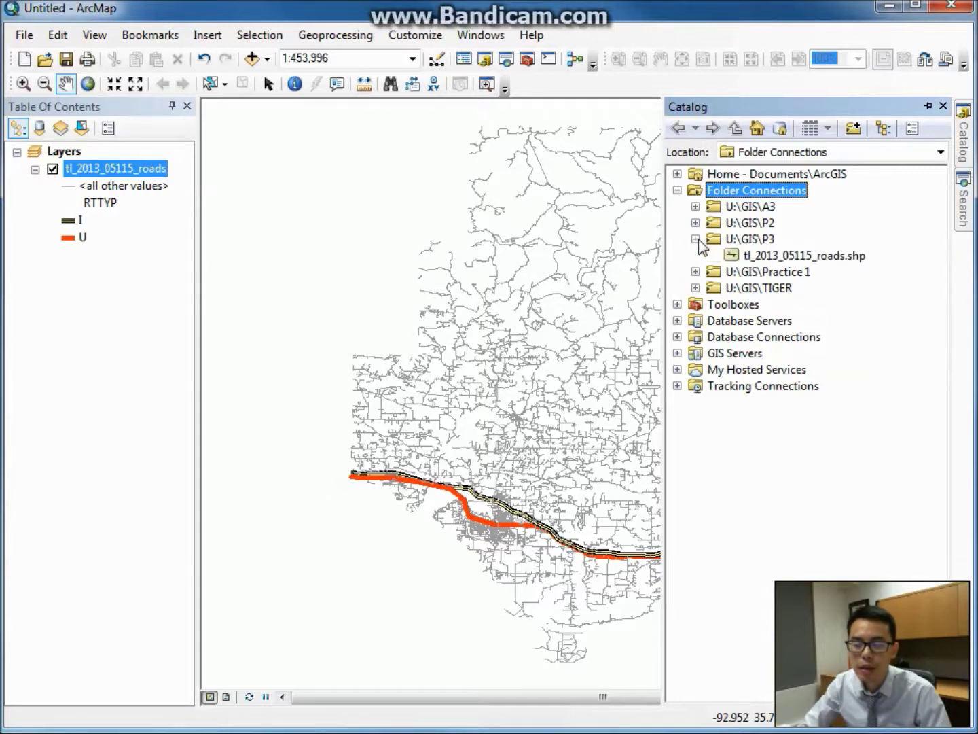
click(761, 241)
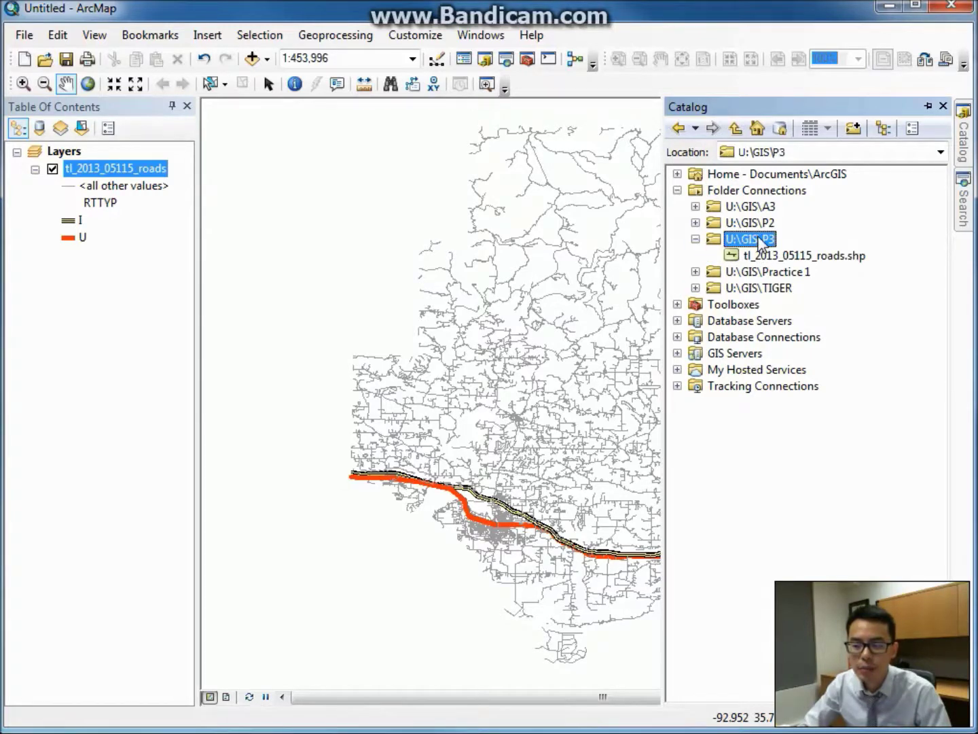
right_click(761, 241)
mouse_move(824, 360)
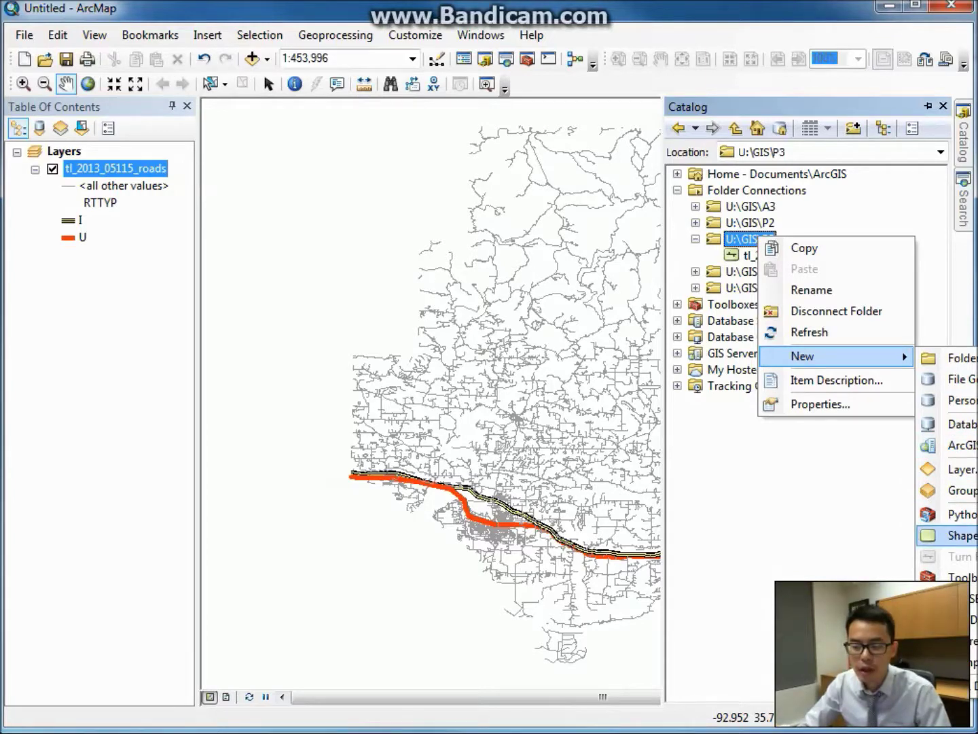
click(959, 535)
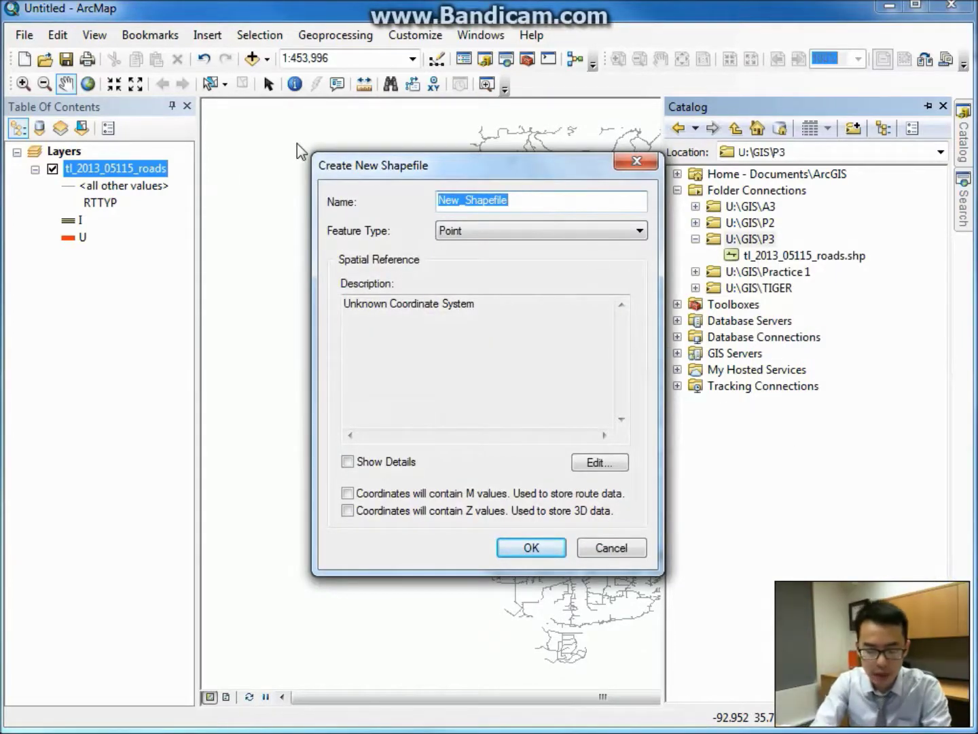
text(ATU)
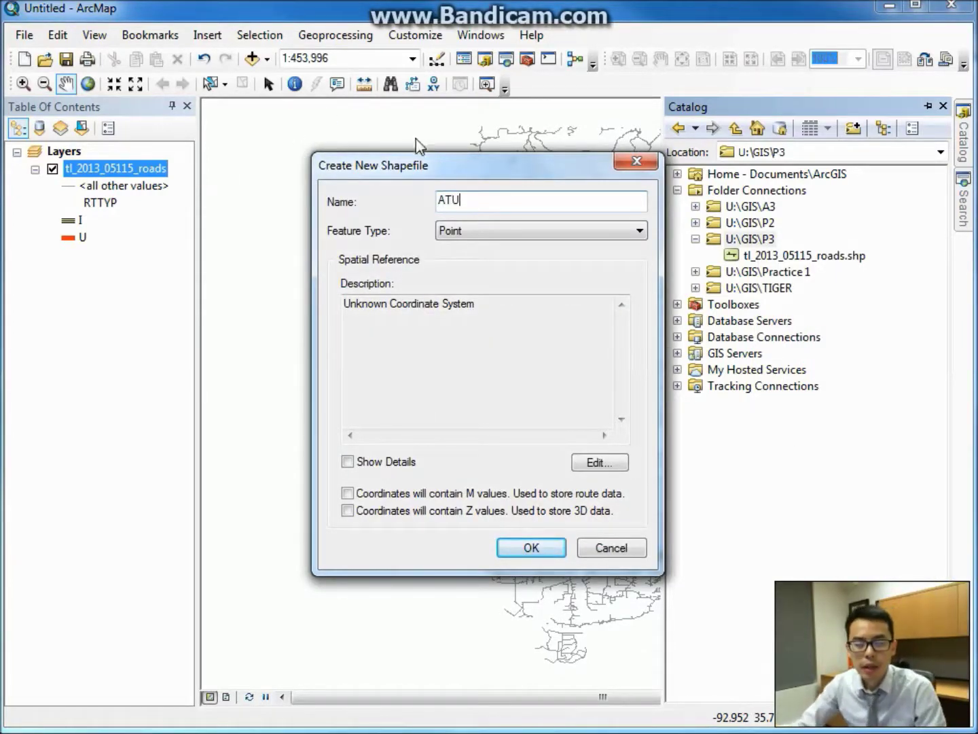
click(491, 228)
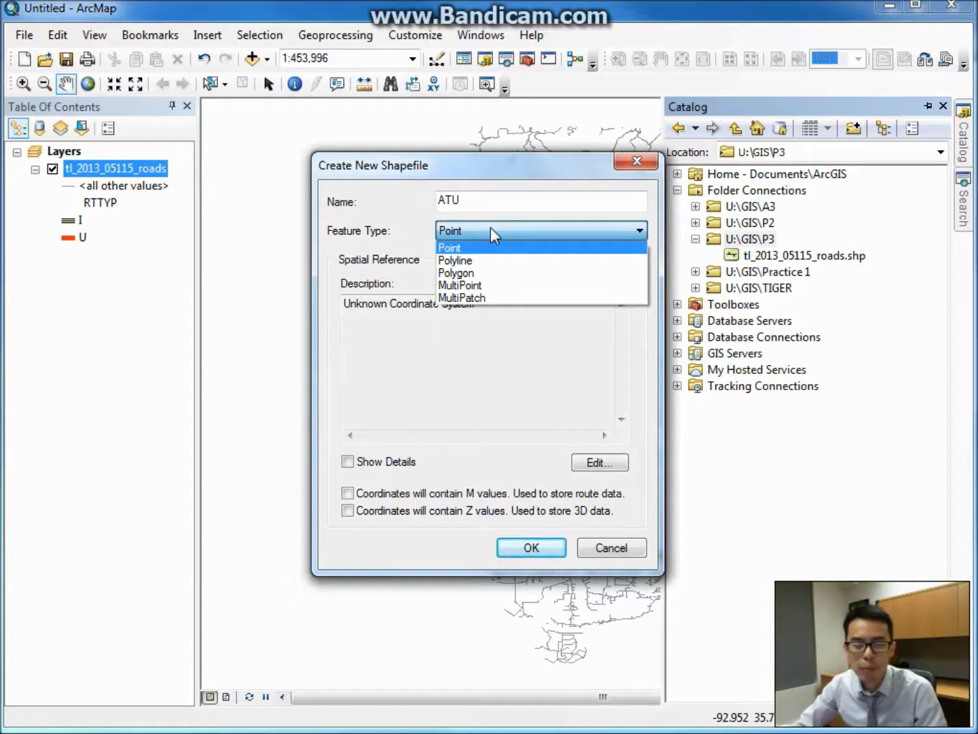
click(457, 279)
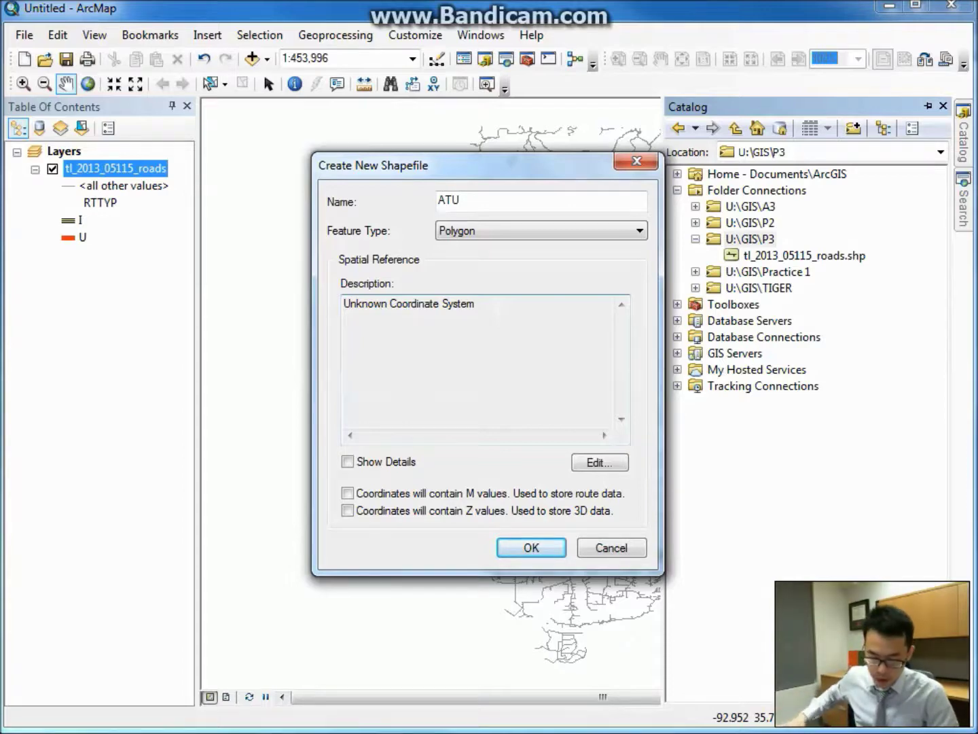
Assign the North American geographic coordinate system NAD 1983 to the ATU shapefile and create it
click(602, 464)
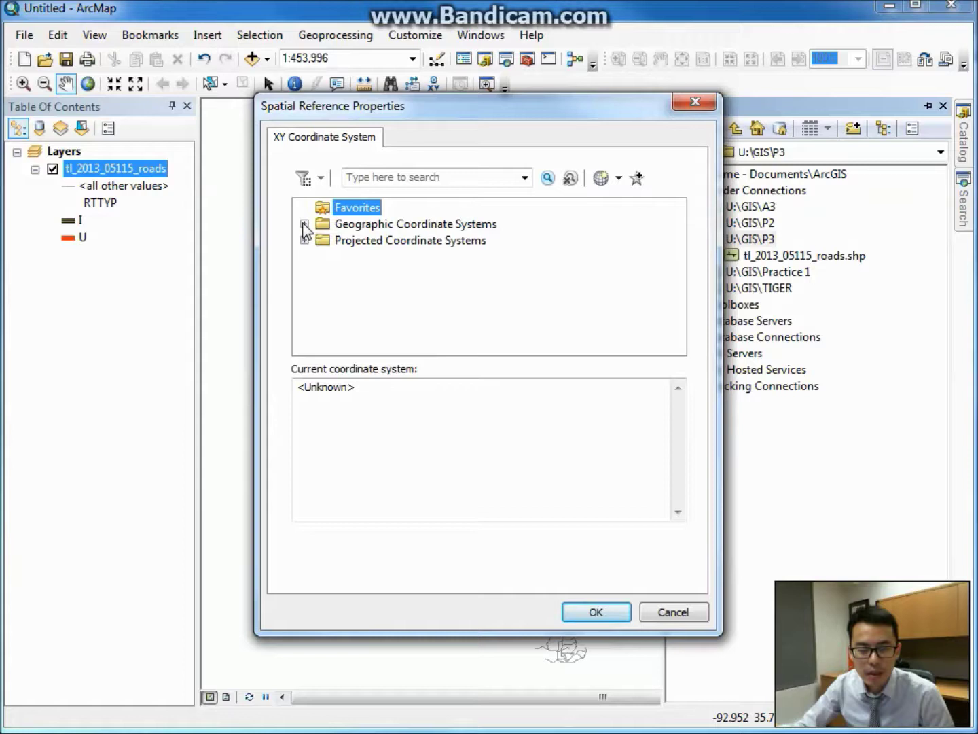
click(304, 225)
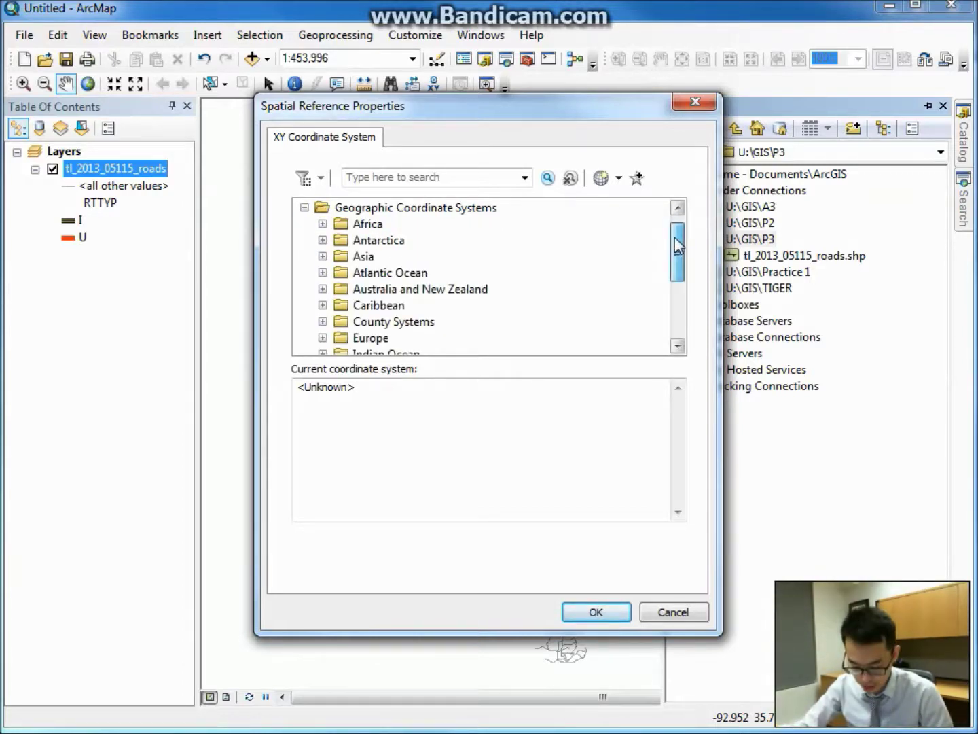
drag(675, 241, 677, 285)
click(323, 277)
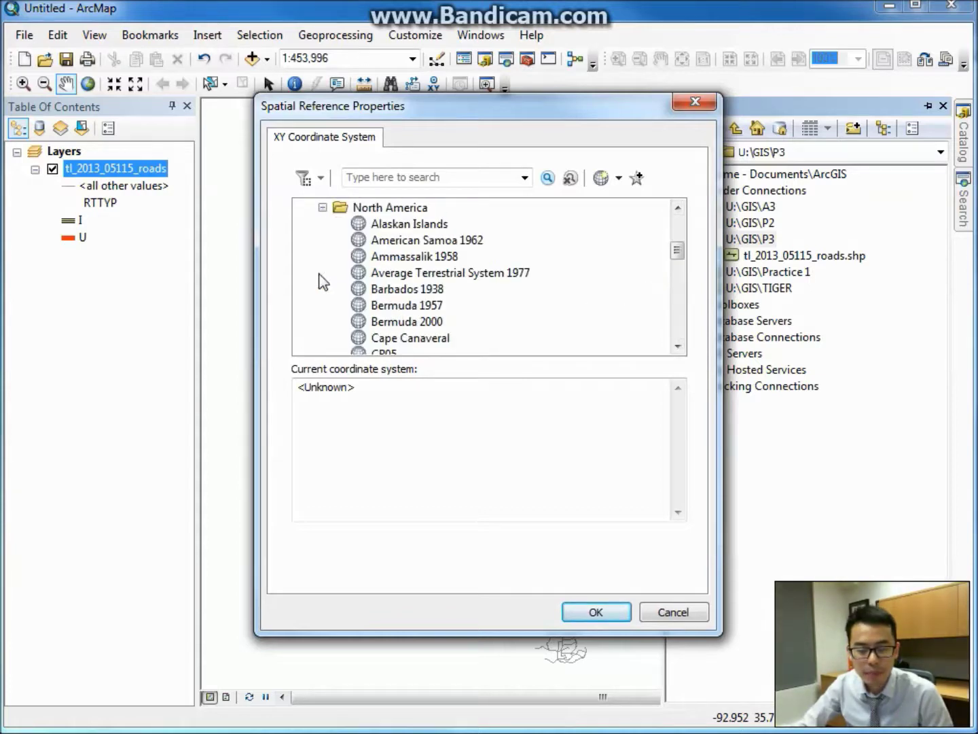
drag(676, 256, 677, 279)
click(423, 291)
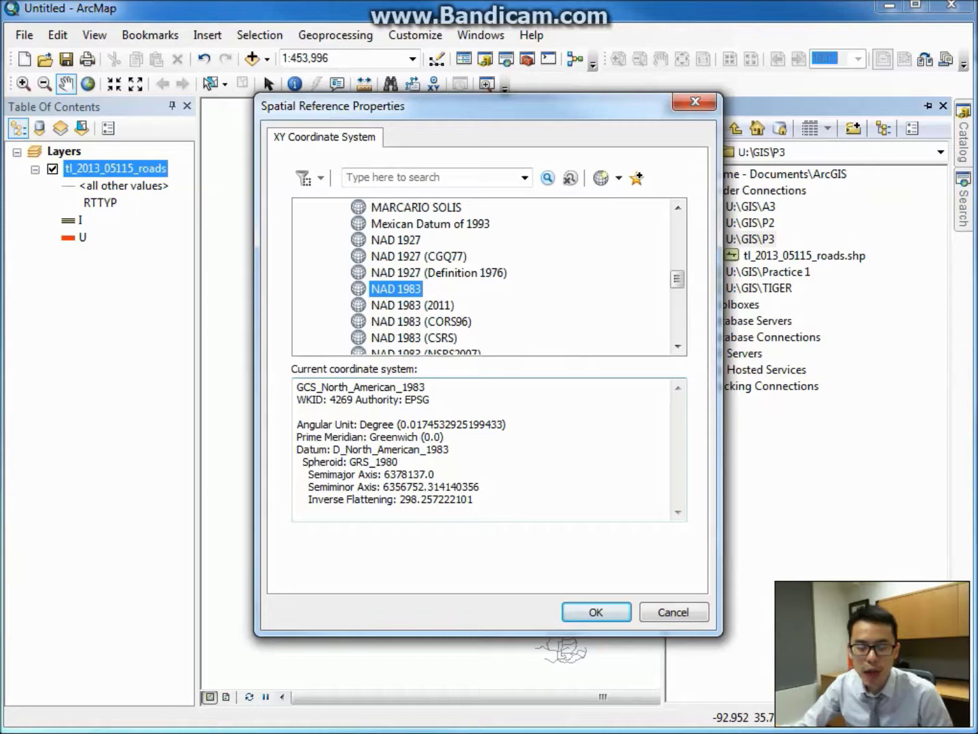
click(598, 611)
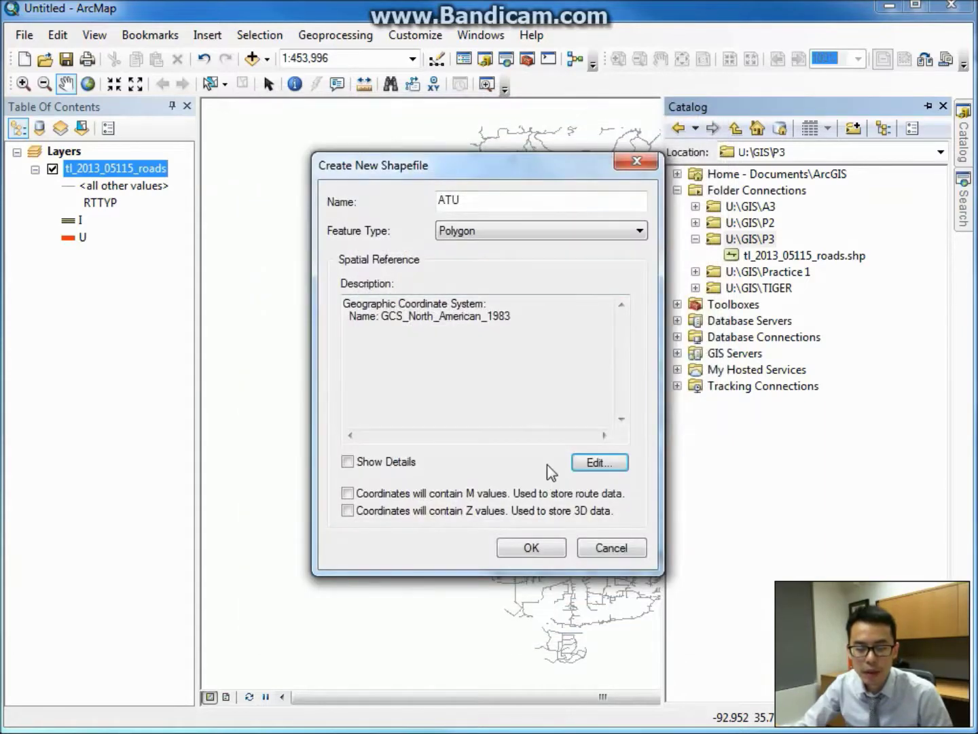
click(540, 549)
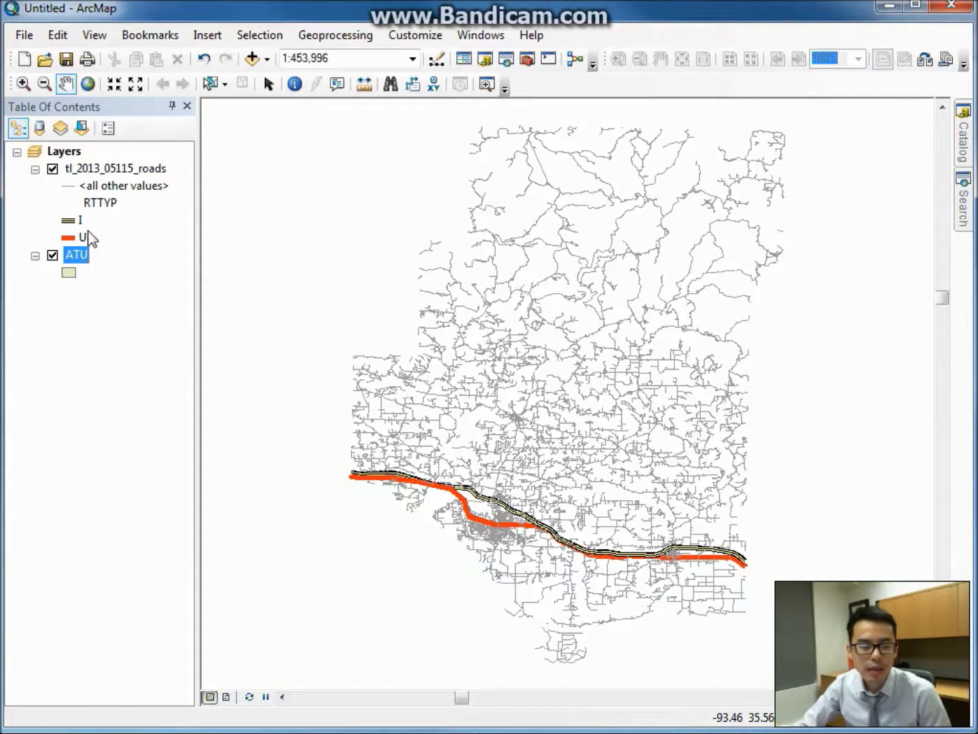
Zoom the map in on the street block just south of the interstate and west of the dense street grid
mouse_move(71, 260)
mouse_down()
mouse_move(72, 223)
mouse_move(72, 255)
mouse_move(83, 261)
mouse_up()
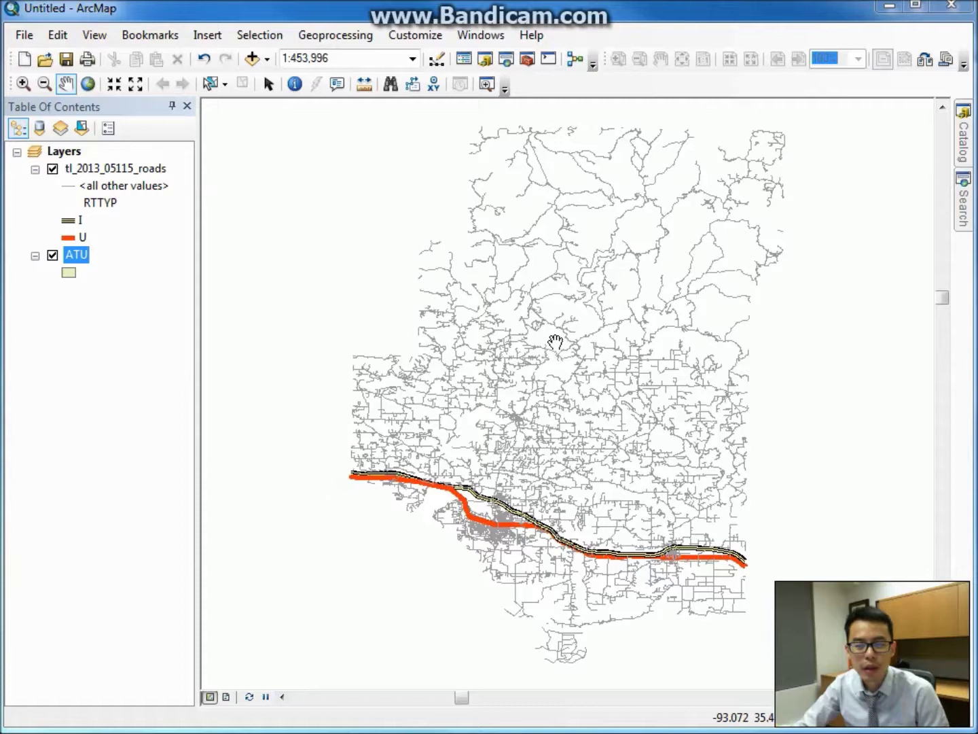
click(24, 83)
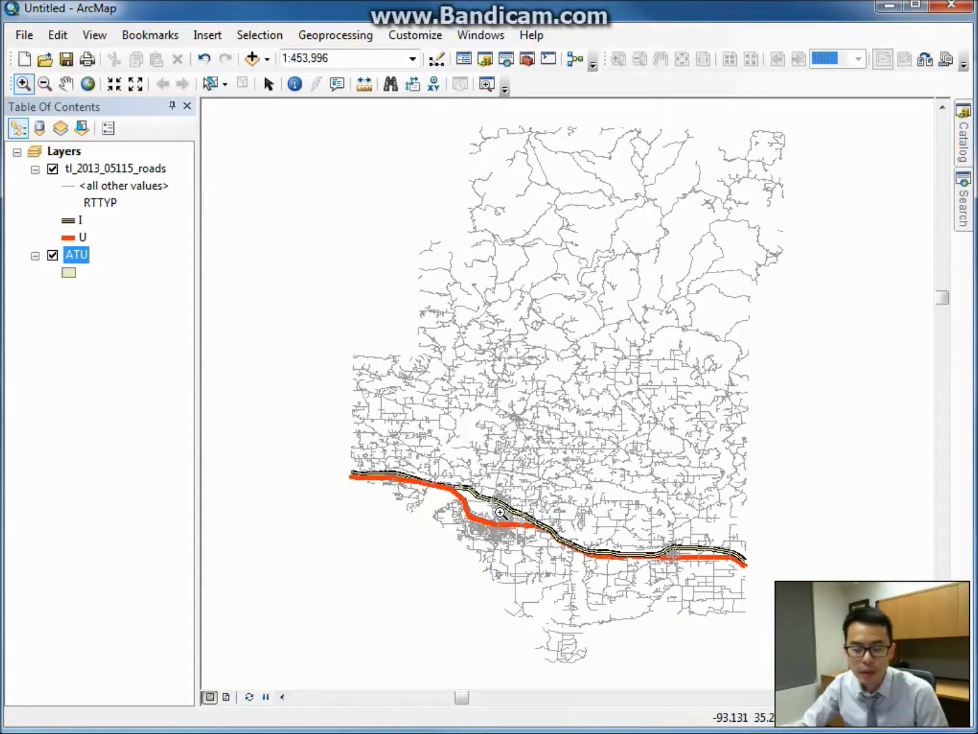
scroll(500, 511, up, 2)
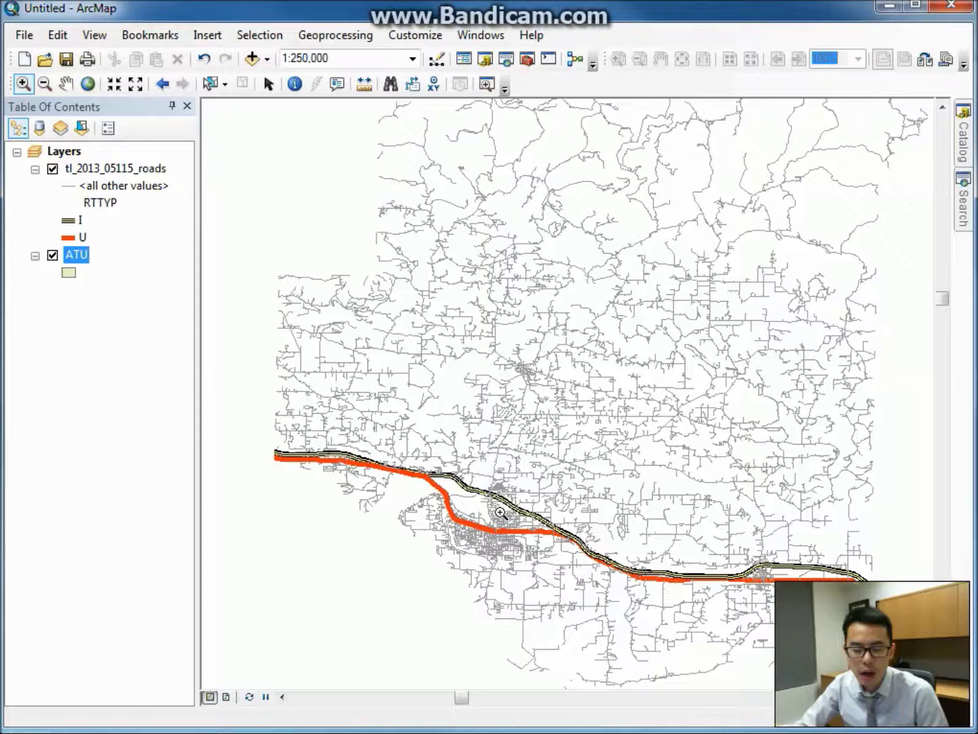
scroll(500, 511, up, 2)
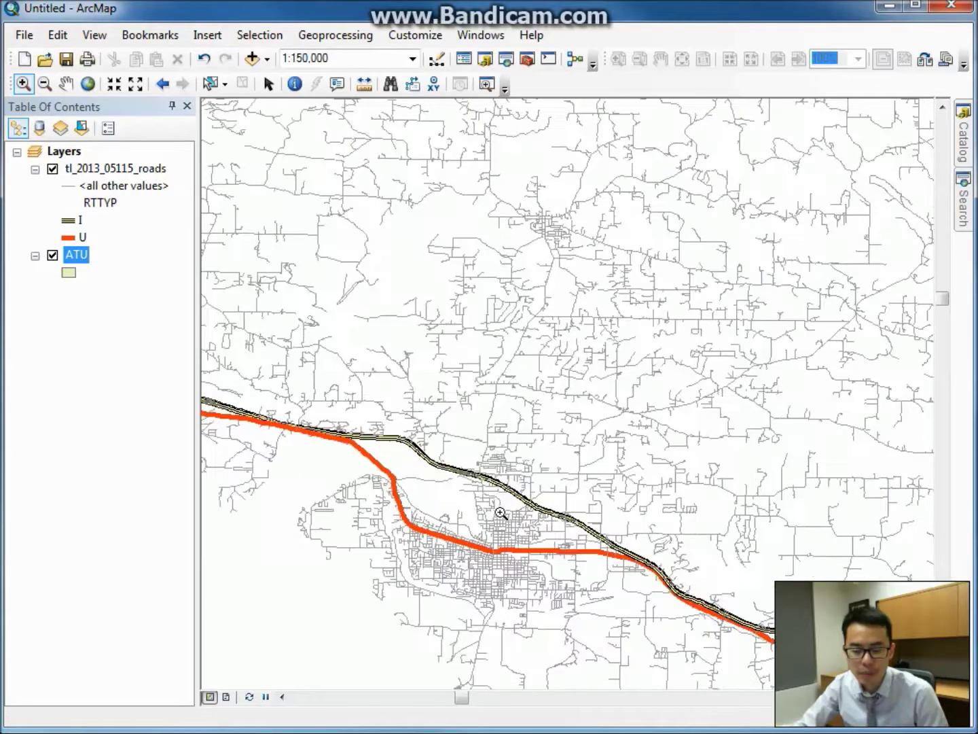
scroll(501, 513, up, 1)
scroll(501, 513, up, 4)
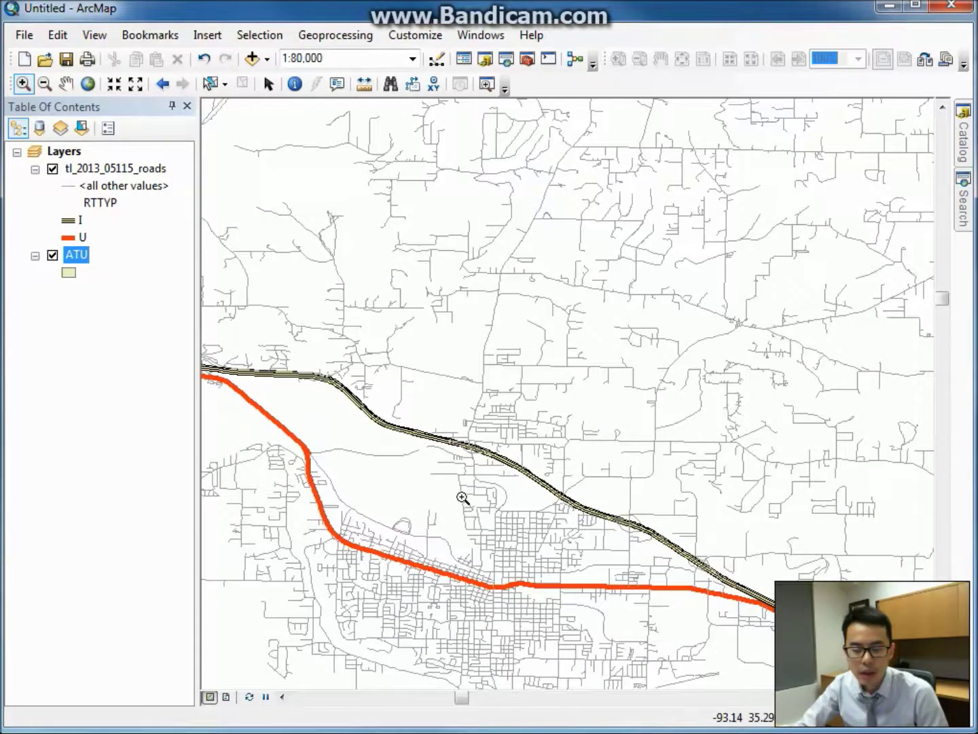
scroll(517, 513, up, 1)
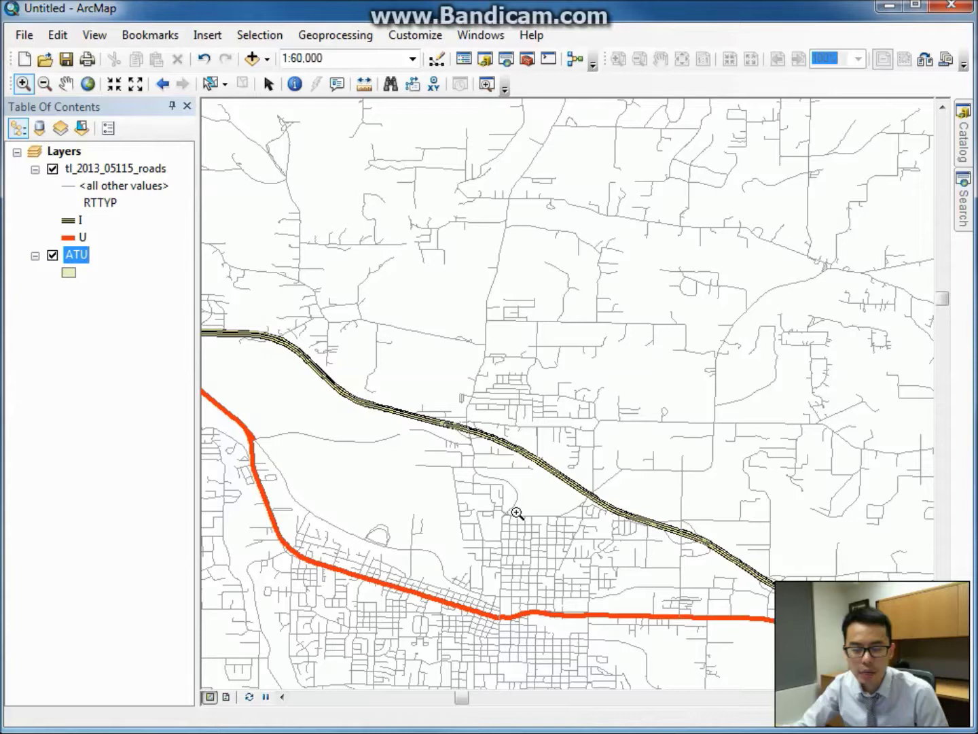
scroll(517, 513, up, 1)
scroll(502, 491, up, 2)
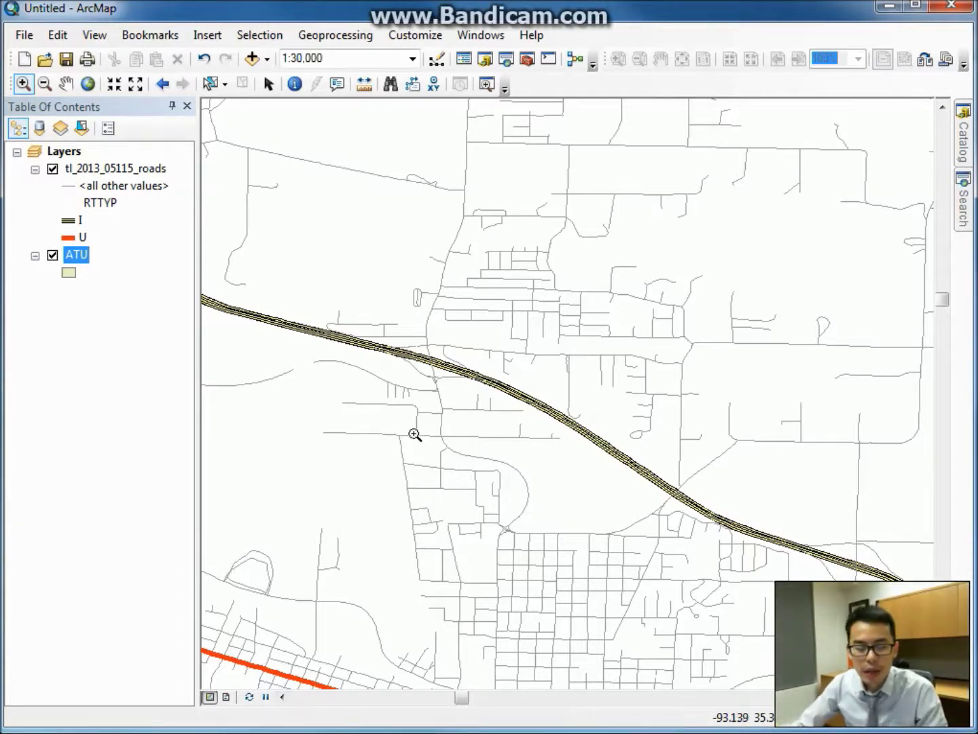
drag(378, 426, 545, 596)
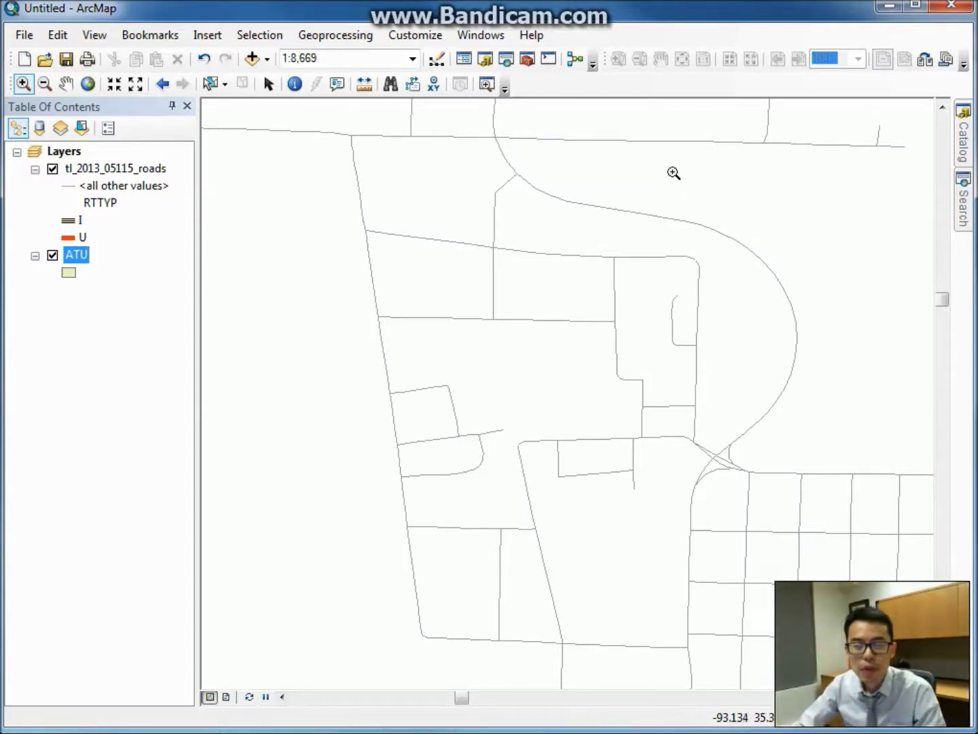
Show the Editor toolbar and dock it beside the Tools toolbar
click(425, 38)
mouse_move(428, 56)
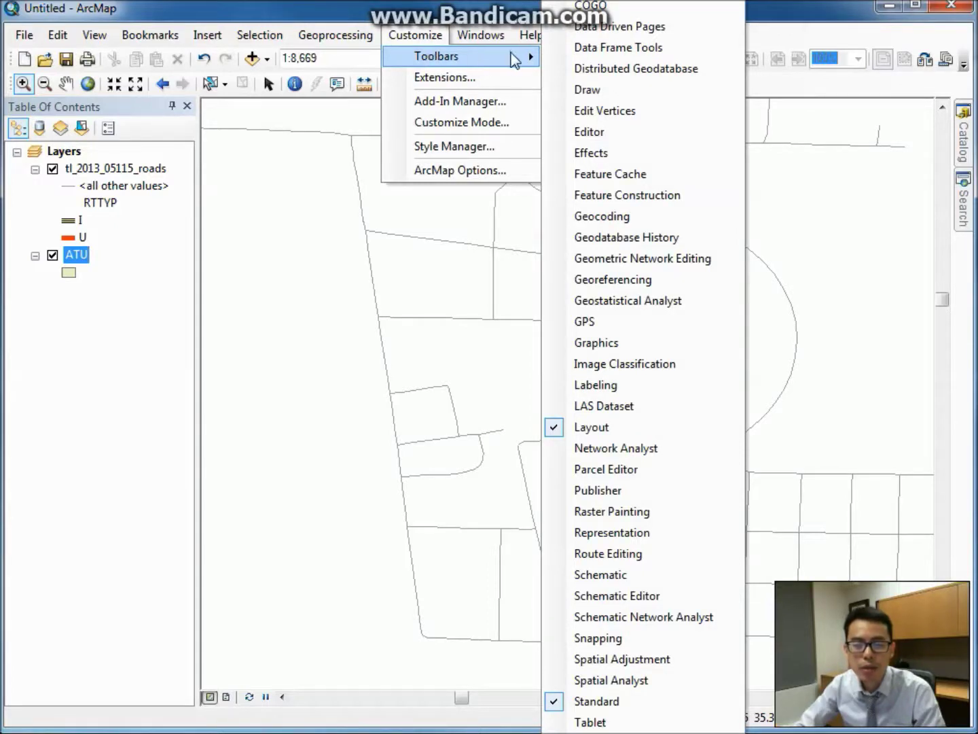
click(611, 133)
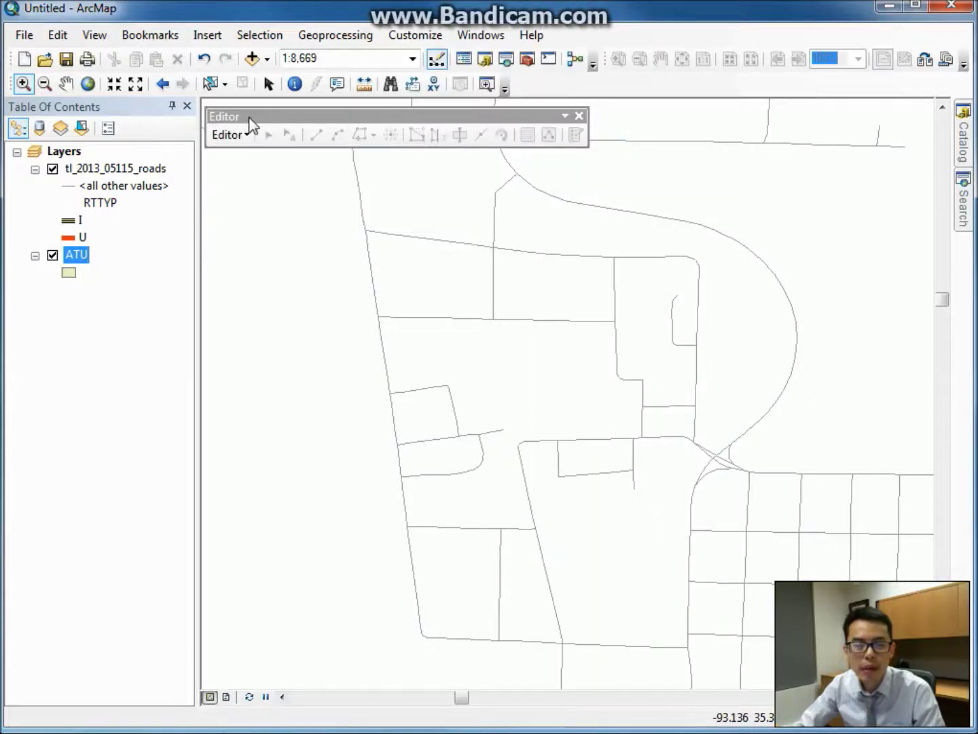
drag(261, 123, 539, 81)
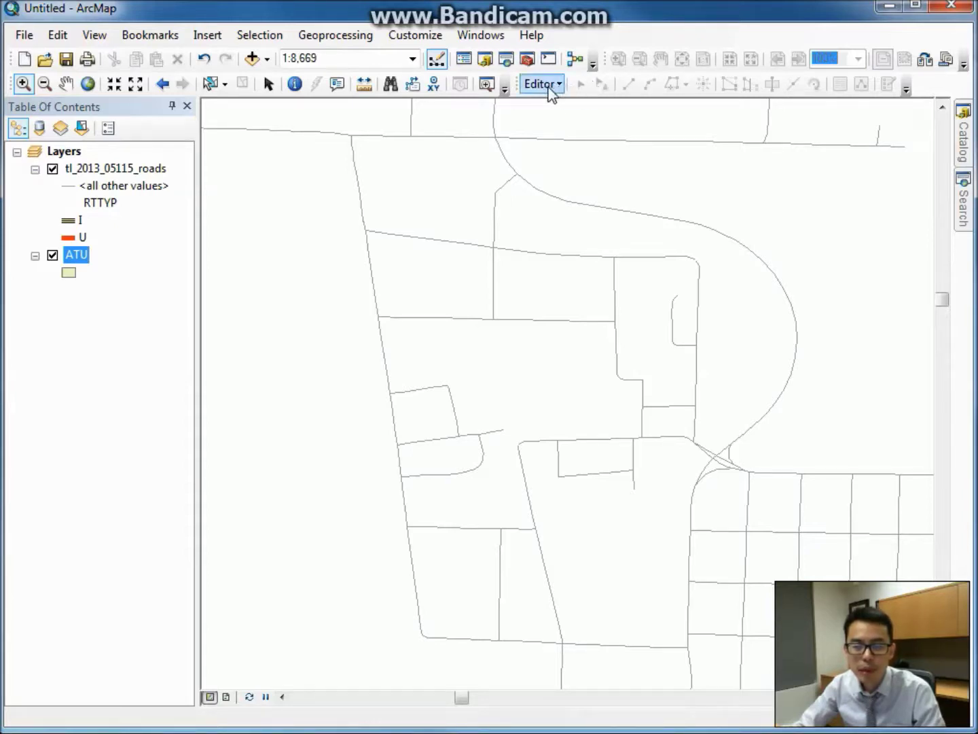
Start an edit session and choose the ATU polygon template for creating features, keeping the Create Features window closed
click(550, 92)
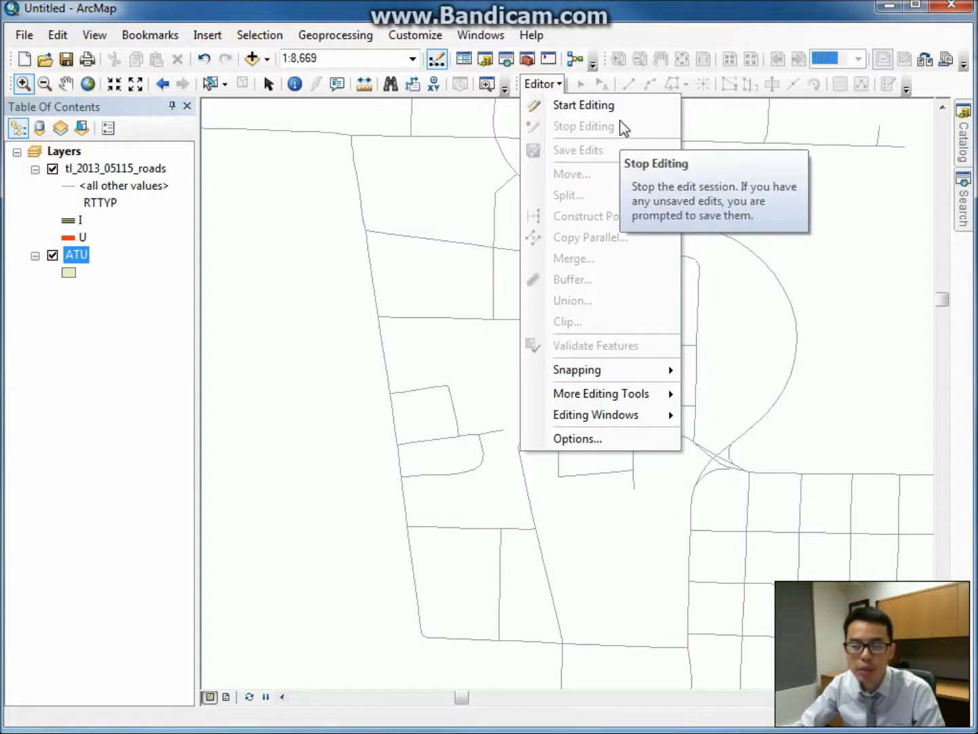
click(605, 107)
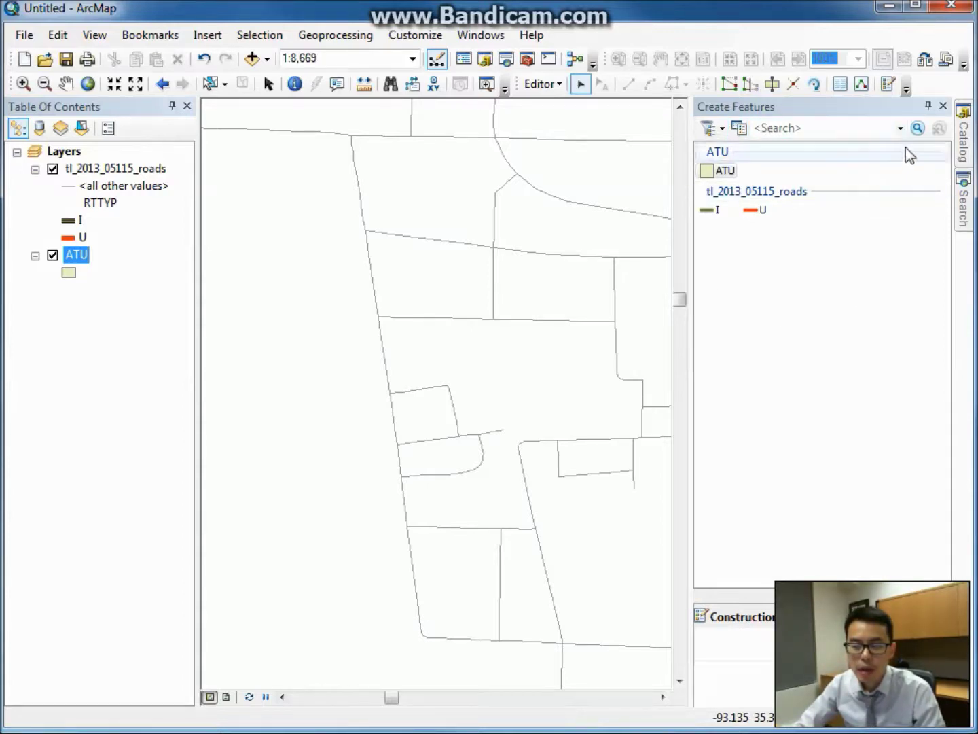
click(943, 107)
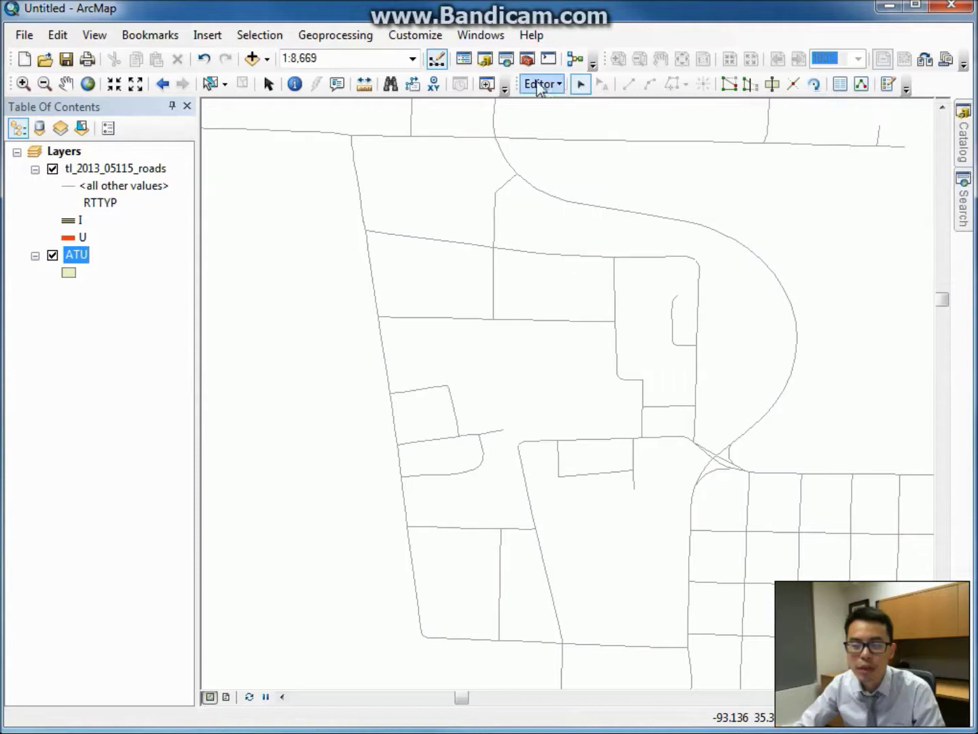
click(886, 82)
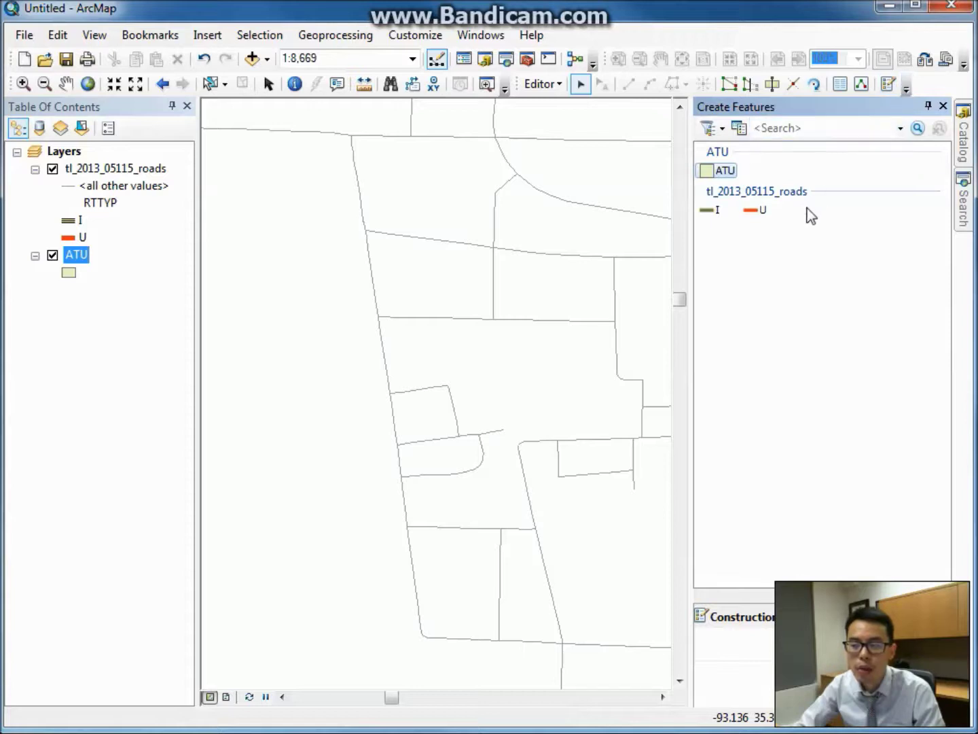
click(723, 171)
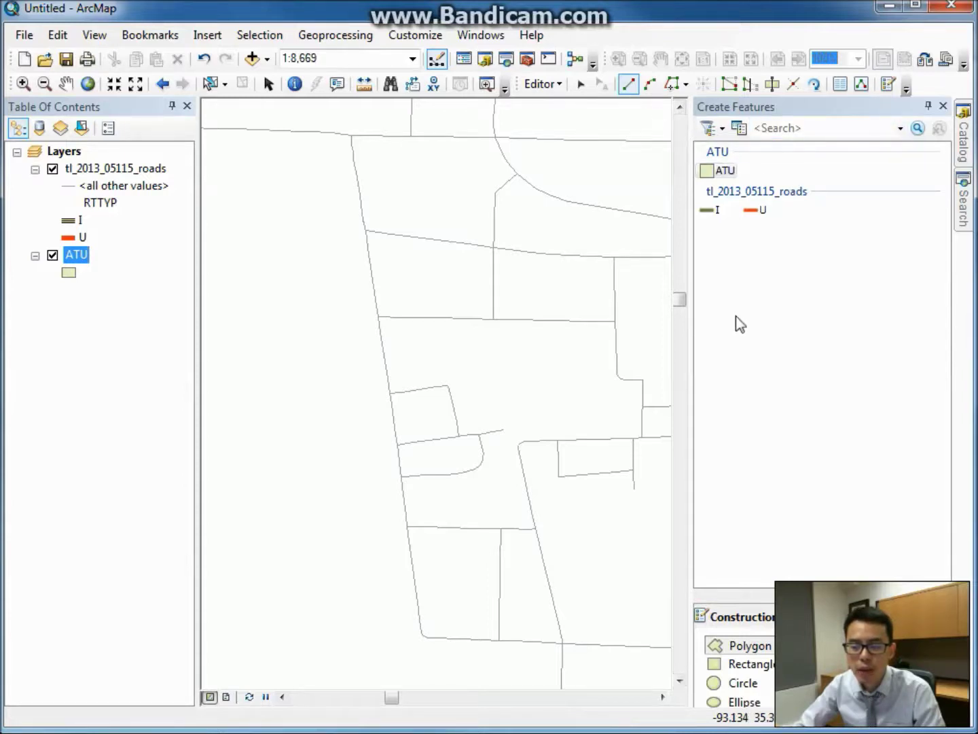
click(942, 107)
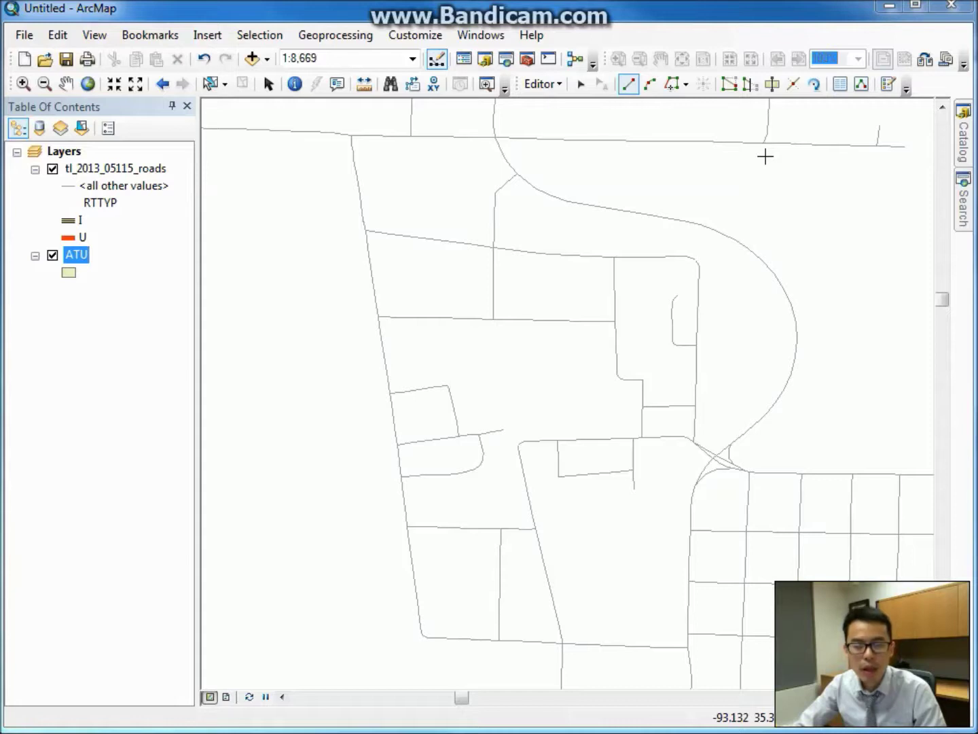
Begin the ATU polygon at the northwest road intersection and digitize its west, south and straight southeast sides, snapping to the roads
click(354, 139)
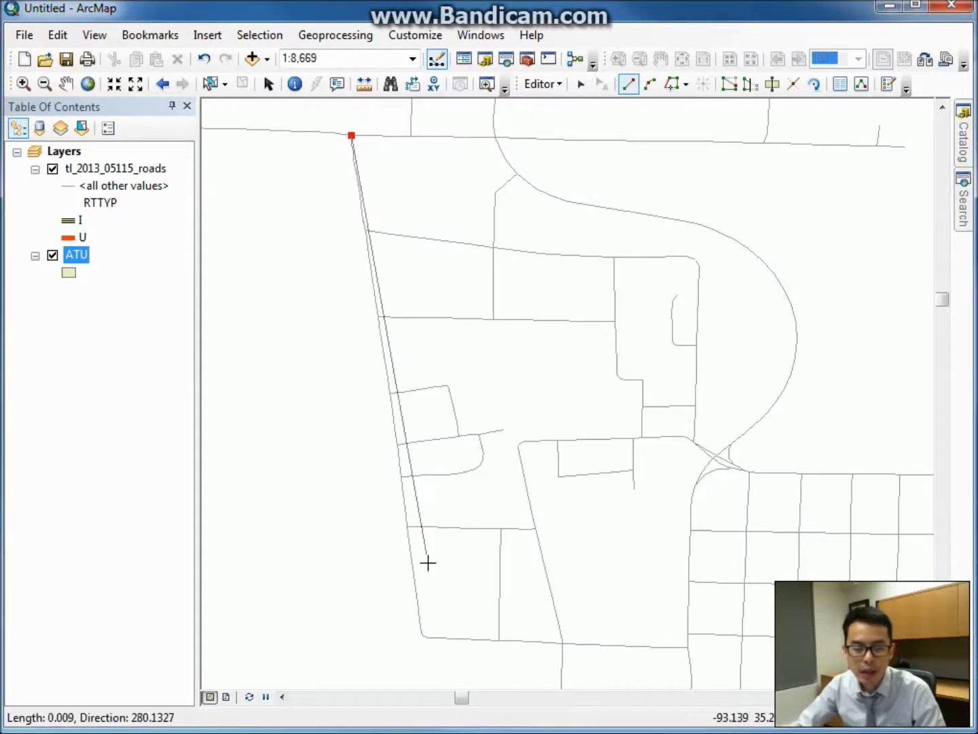
click(422, 633)
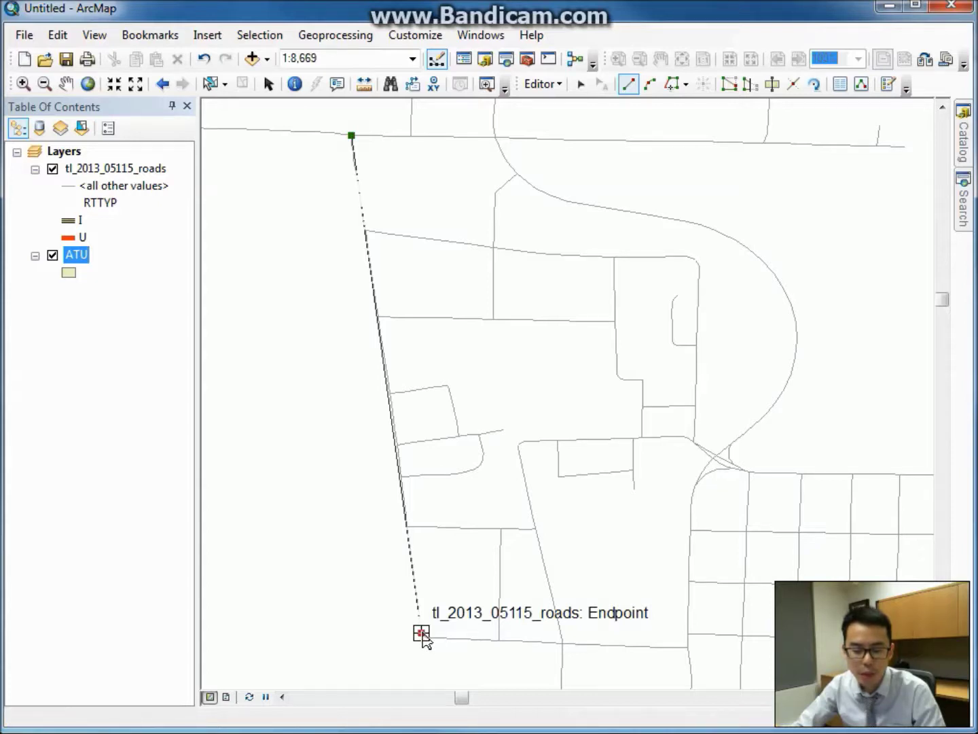
click(435, 637)
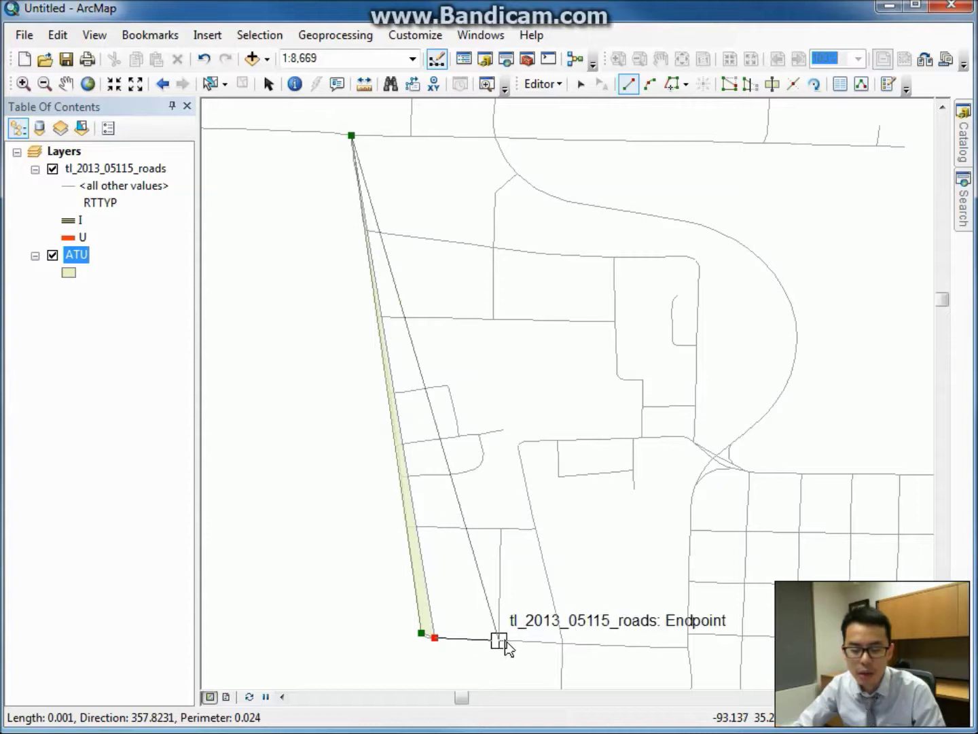
click(689, 647)
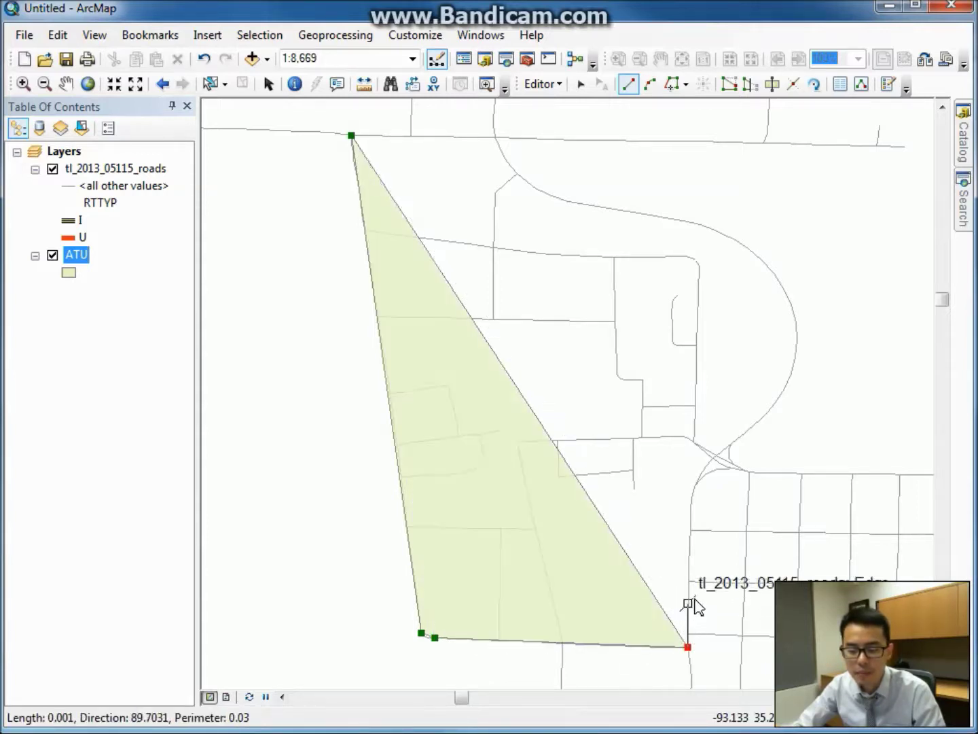
click(690, 509)
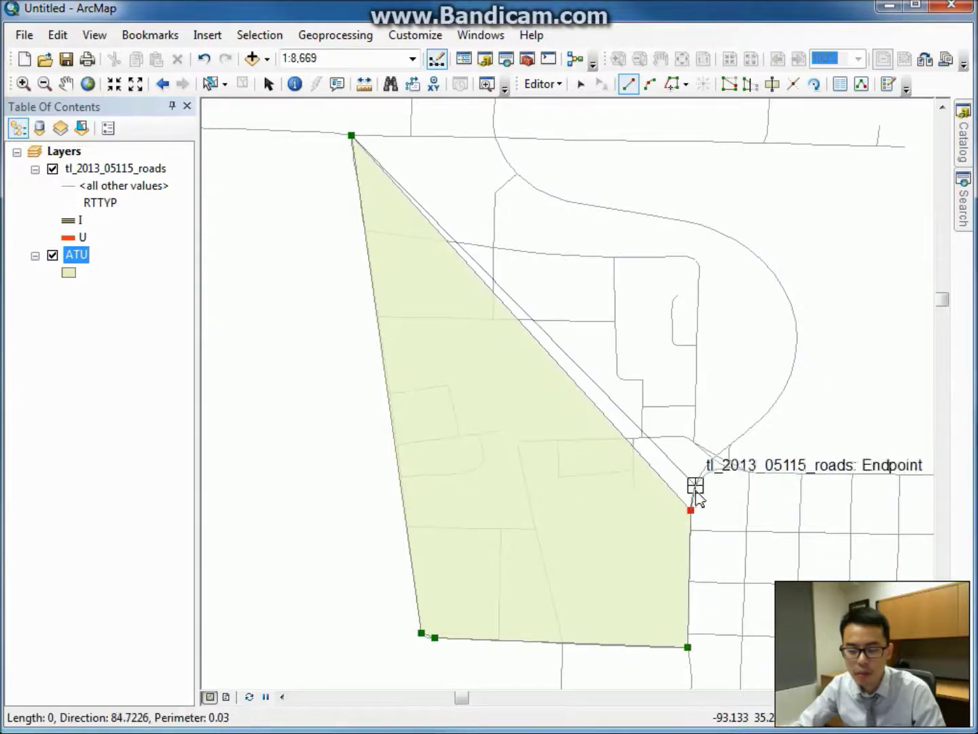
Trace the polygon's east boundary along the curved road, from the interchange by the street grid around the easternmost bend
click(700, 473)
click(712, 457)
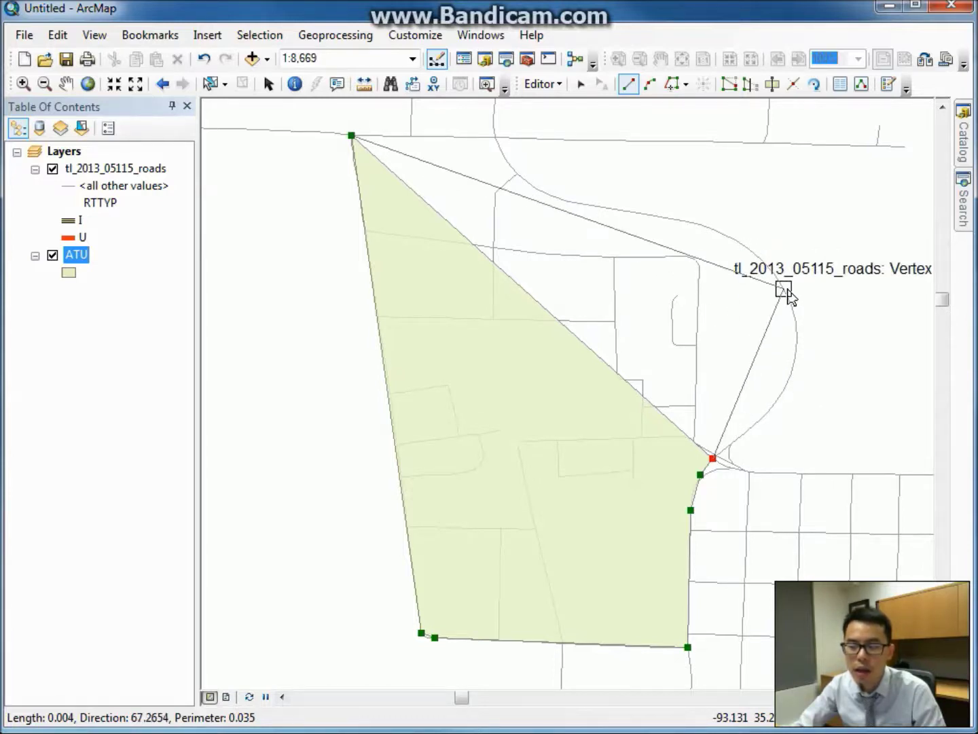
click(733, 440)
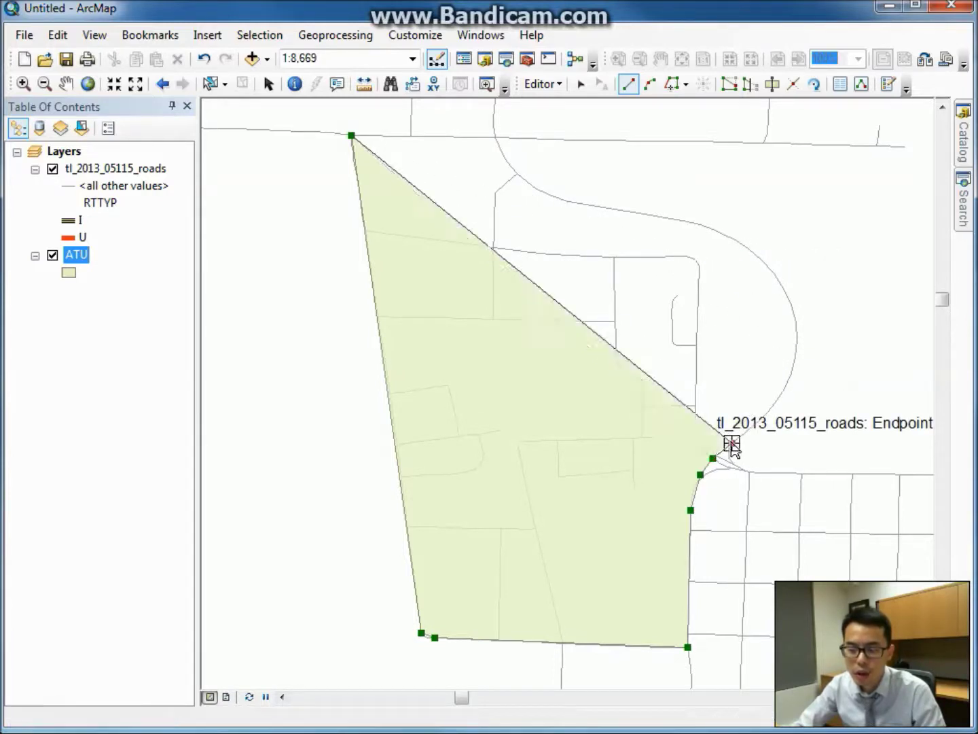
click(756, 420)
click(774, 403)
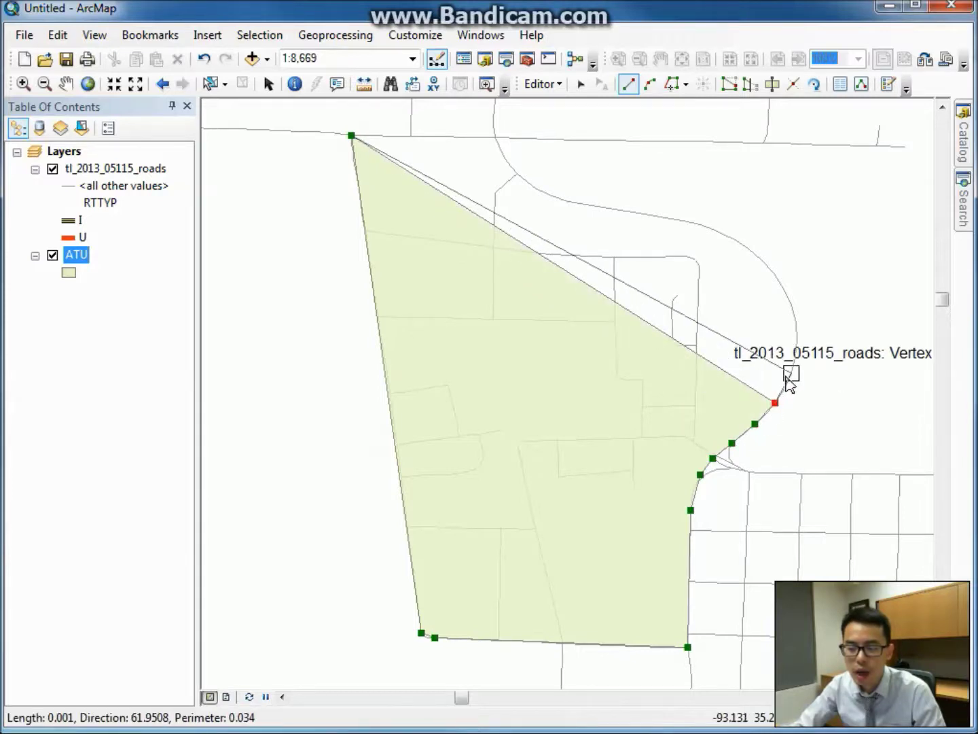
click(792, 374)
click(795, 357)
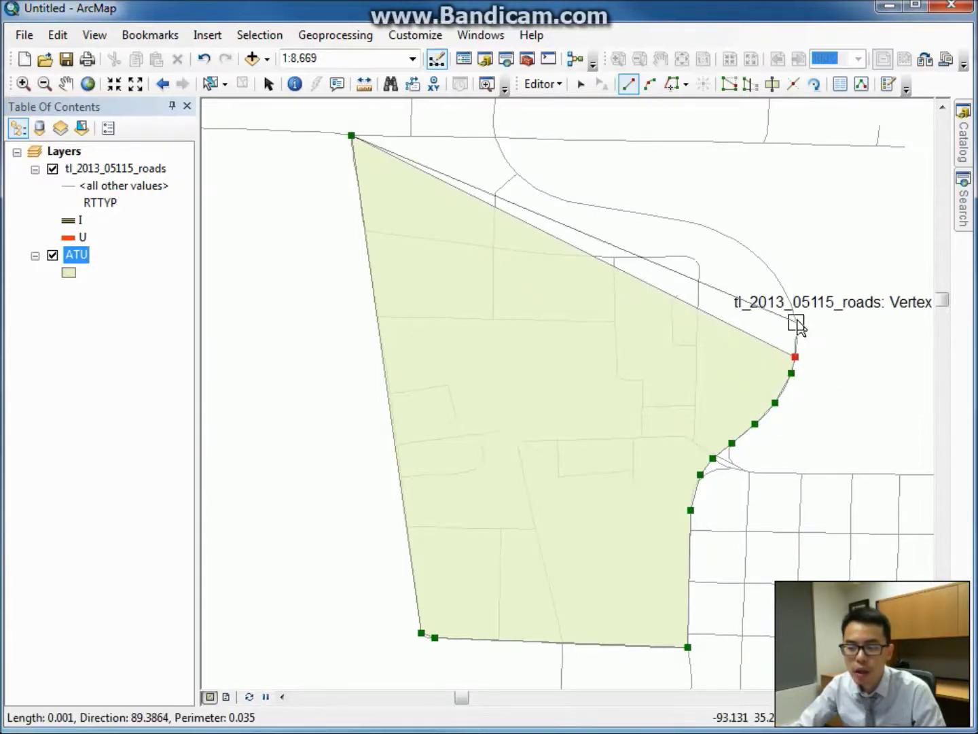
click(797, 323)
click(792, 305)
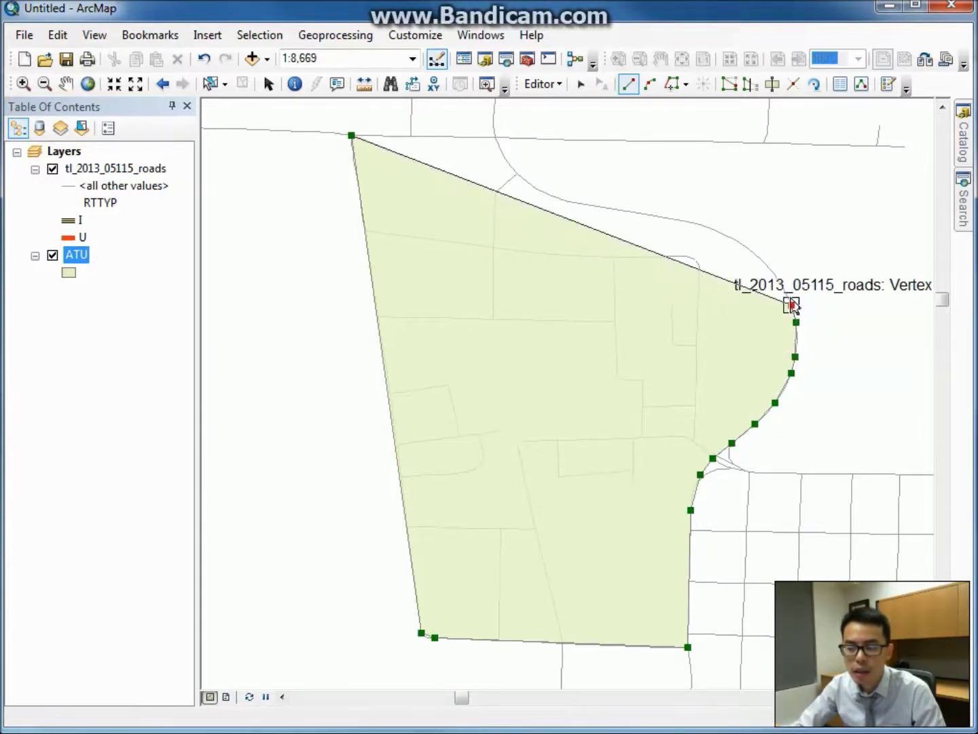
Continue the polygon boundary northwest along the curved road, snapping vertices up to just before the small side-road junction
click(772, 272)
click(761, 260)
click(733, 239)
click(718, 231)
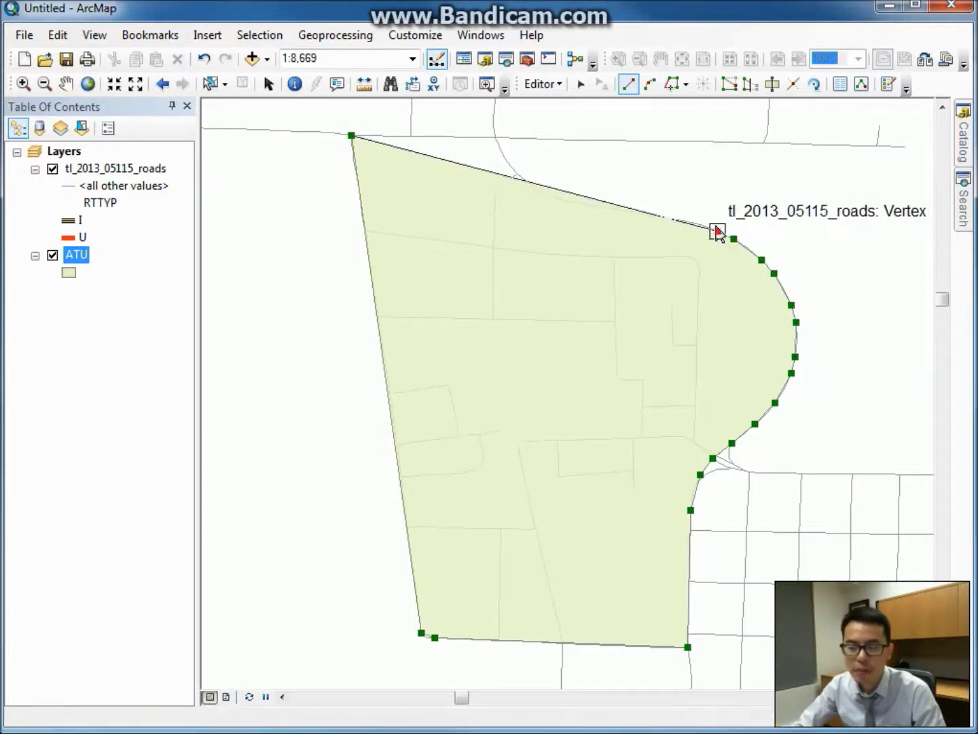
click(683, 222)
click(655, 215)
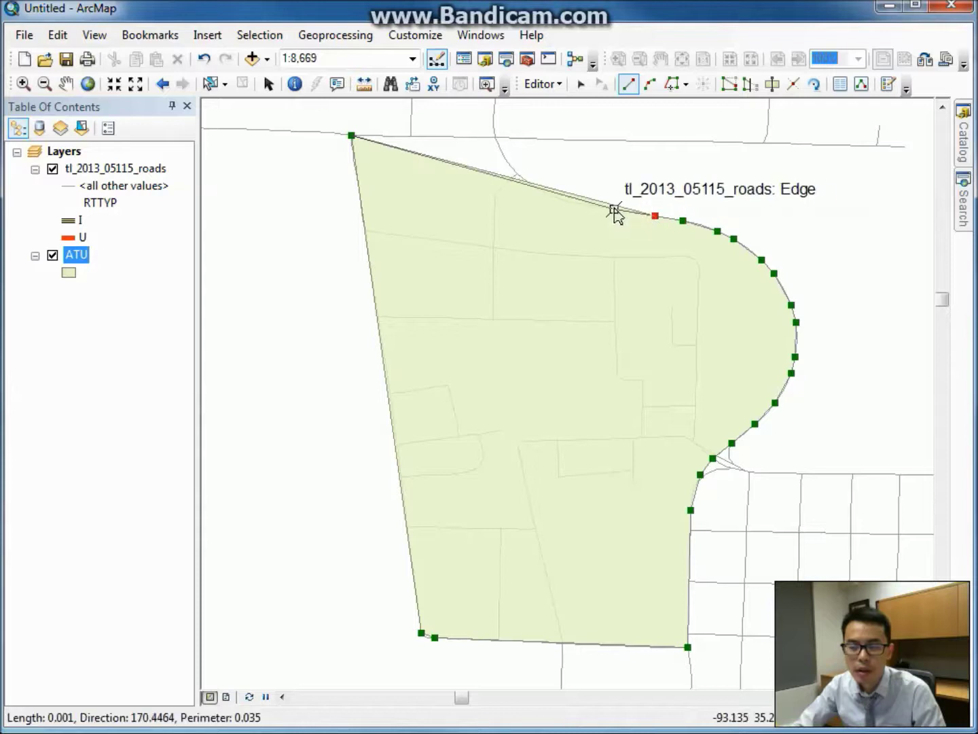
click(607, 207)
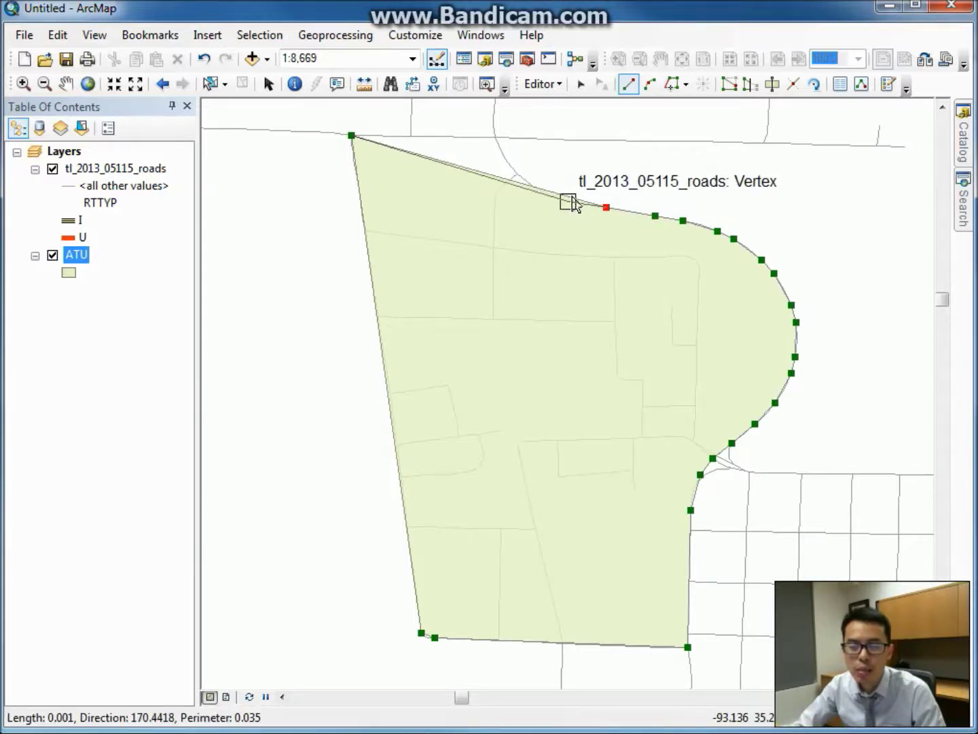
click(540, 191)
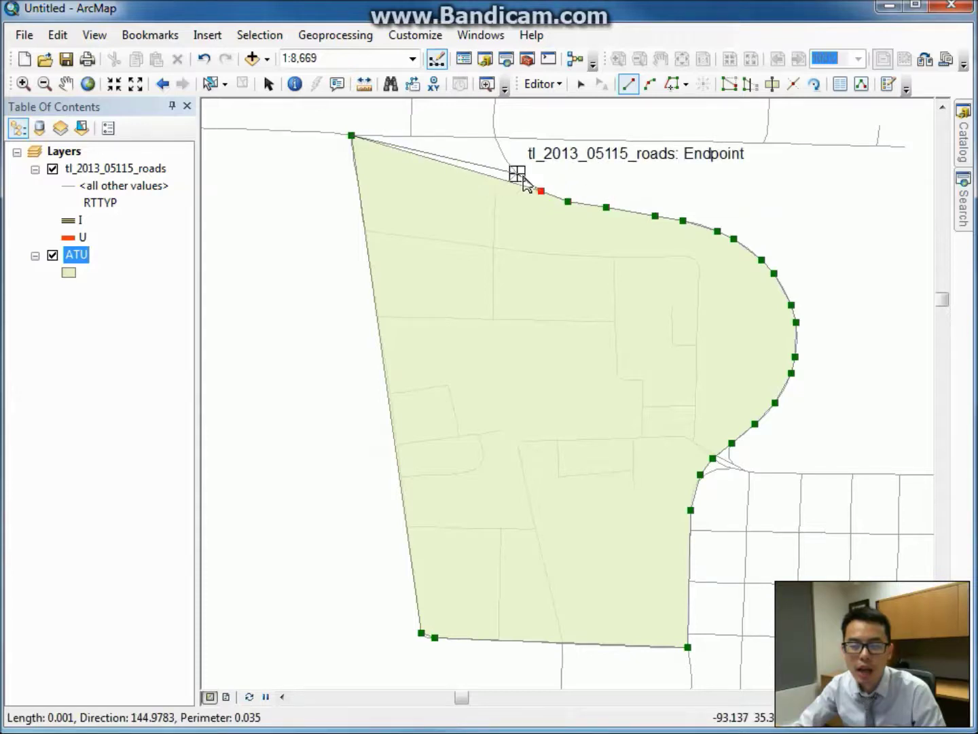
Extend the boundary to the intersection with the northern east-west road and finish the polygon sketch
click(517, 175)
click(505, 157)
click(495, 137)
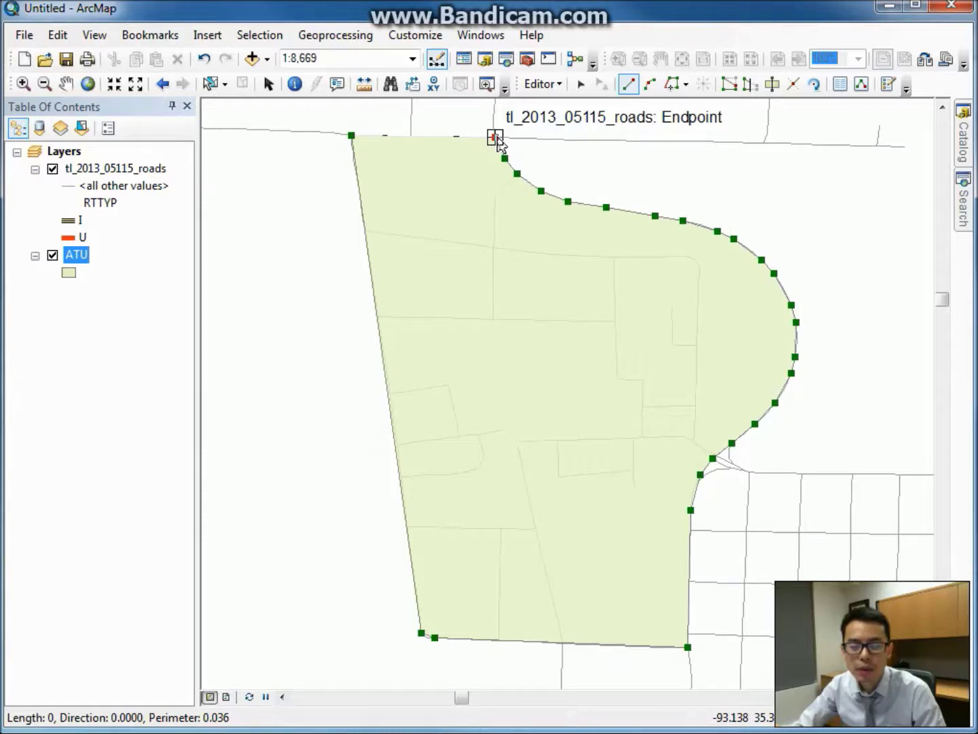
right_click(497, 139)
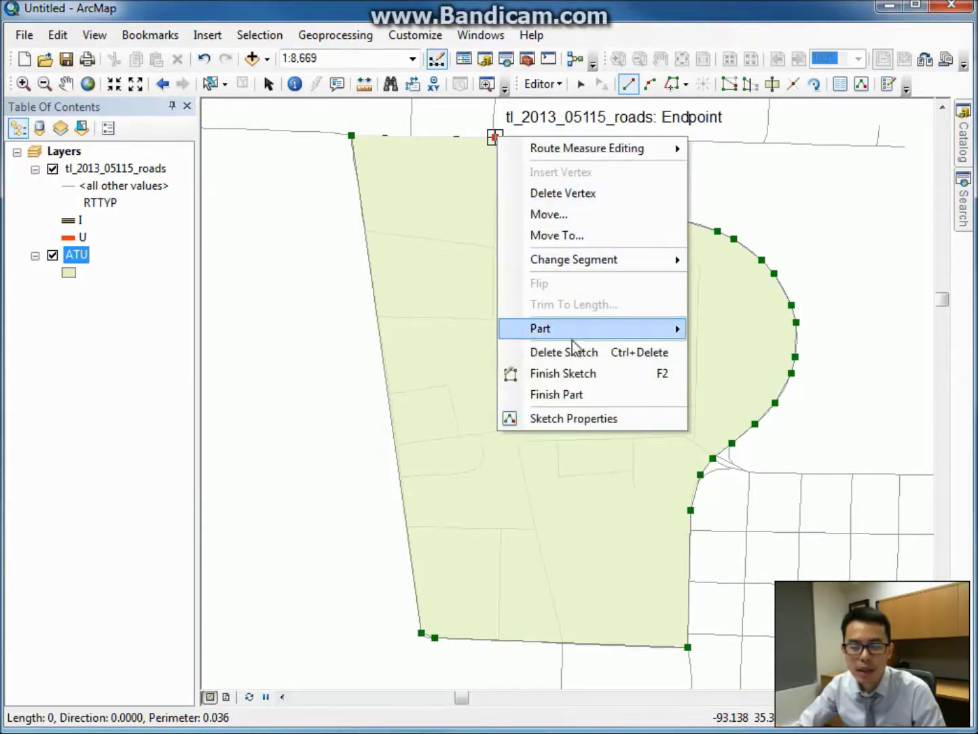
click(579, 376)
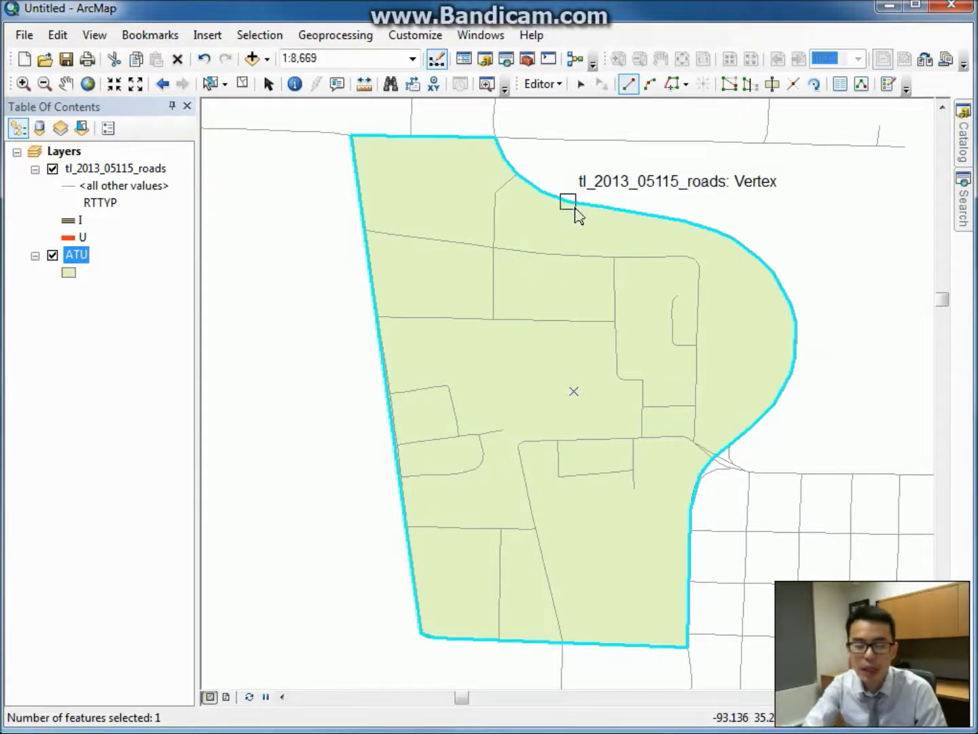
Stop the edit session and save the edits to the ATU layer
click(547, 84)
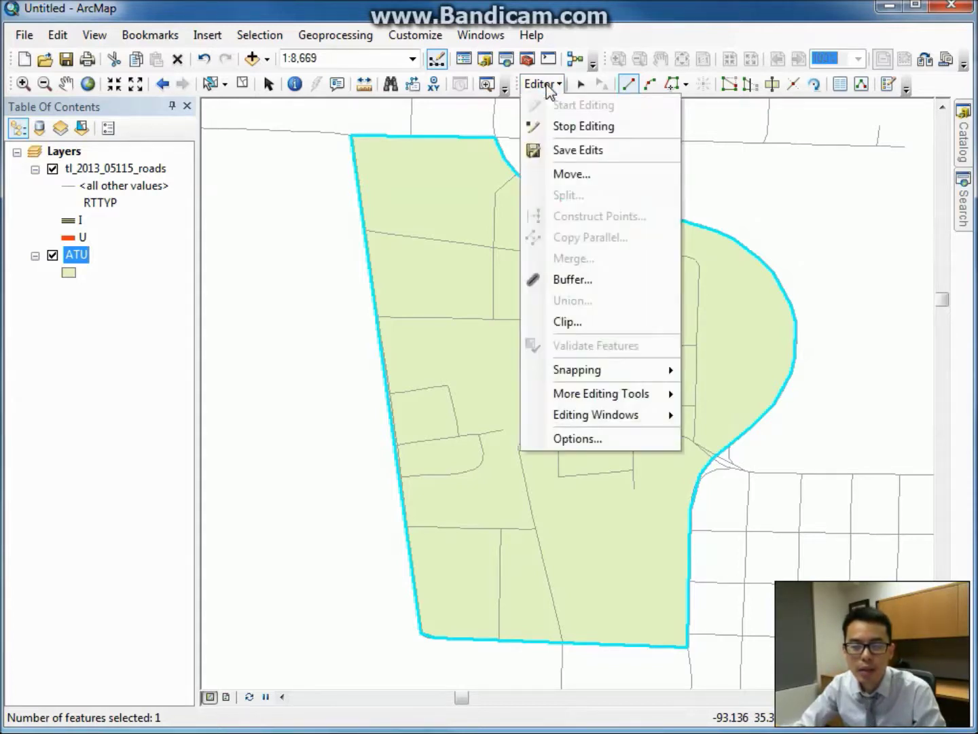
click(574, 127)
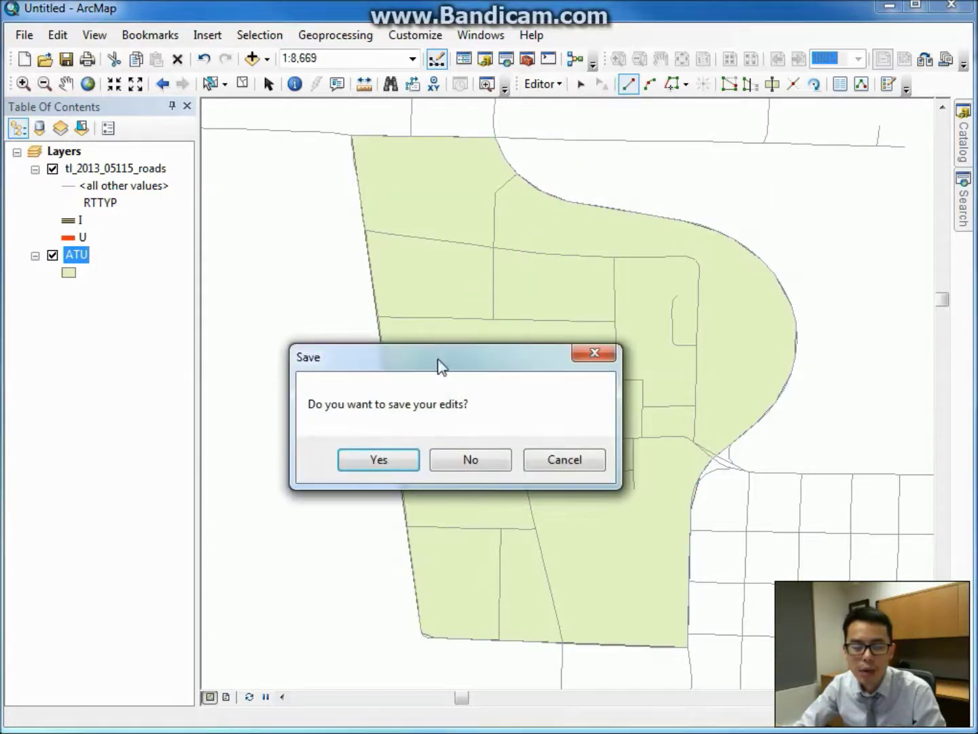
drag(441, 356, 487, 198)
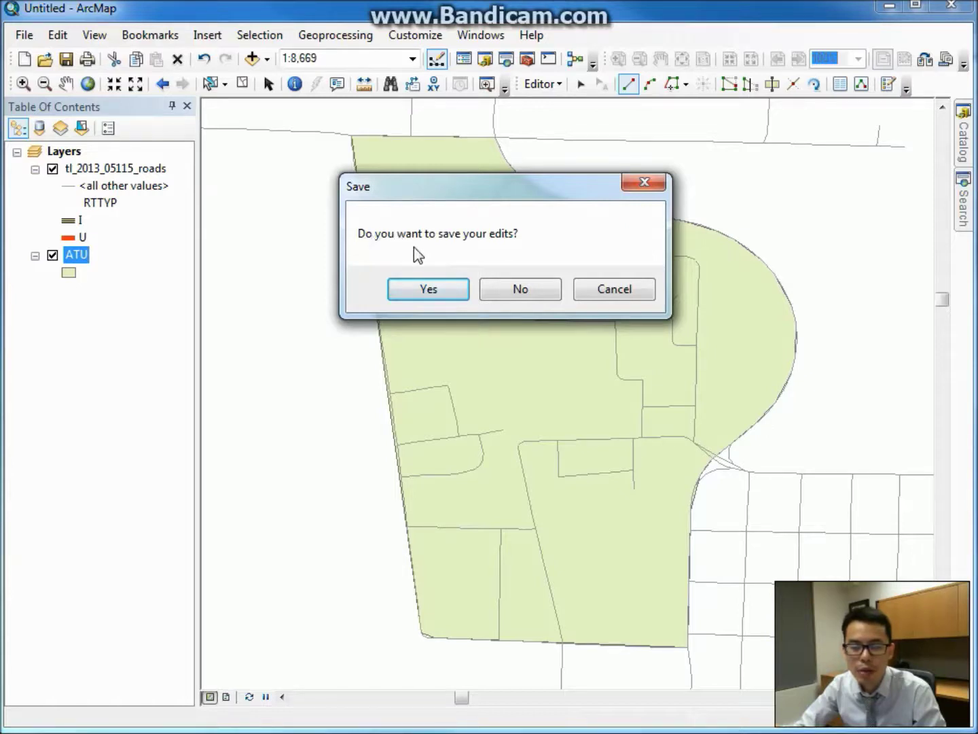
click(429, 292)
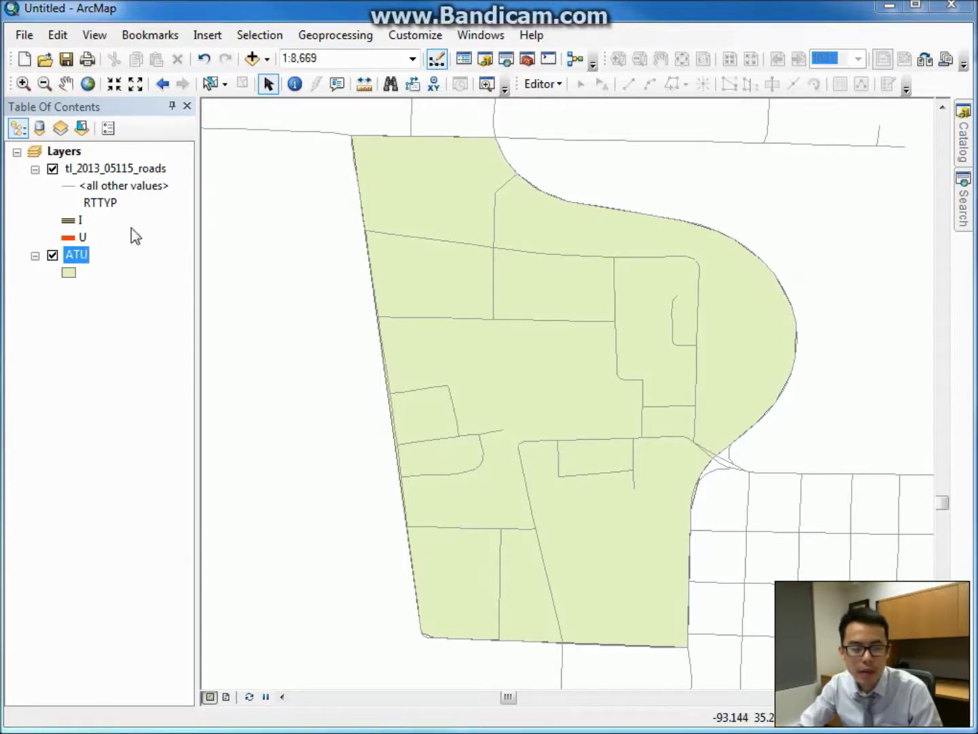
click(540, 83)
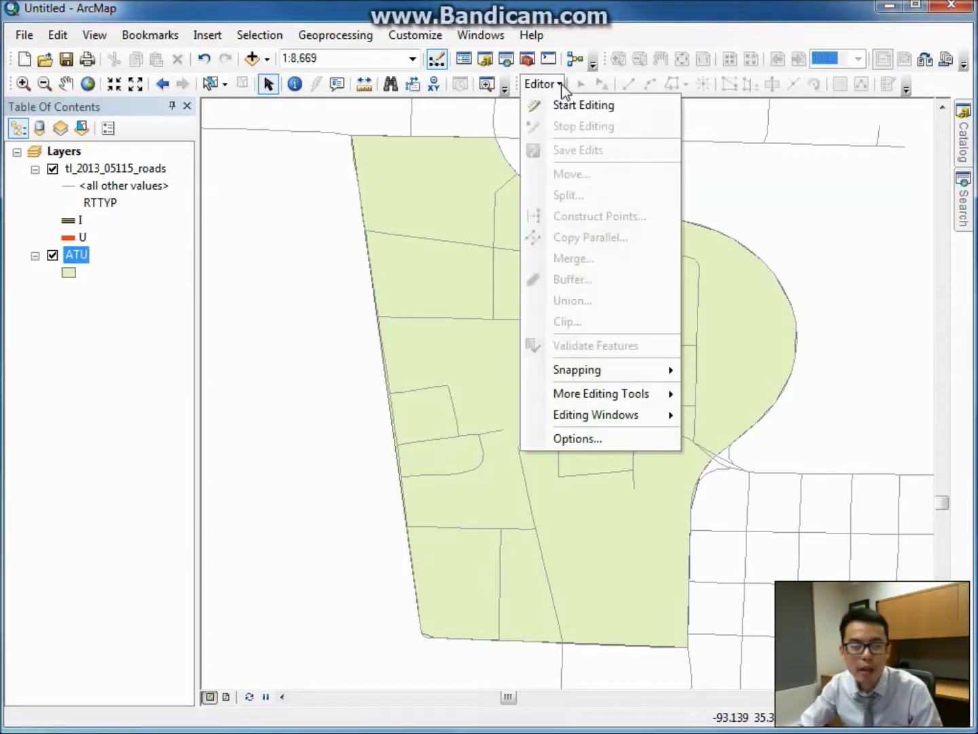
click(562, 84)
click(558, 85)
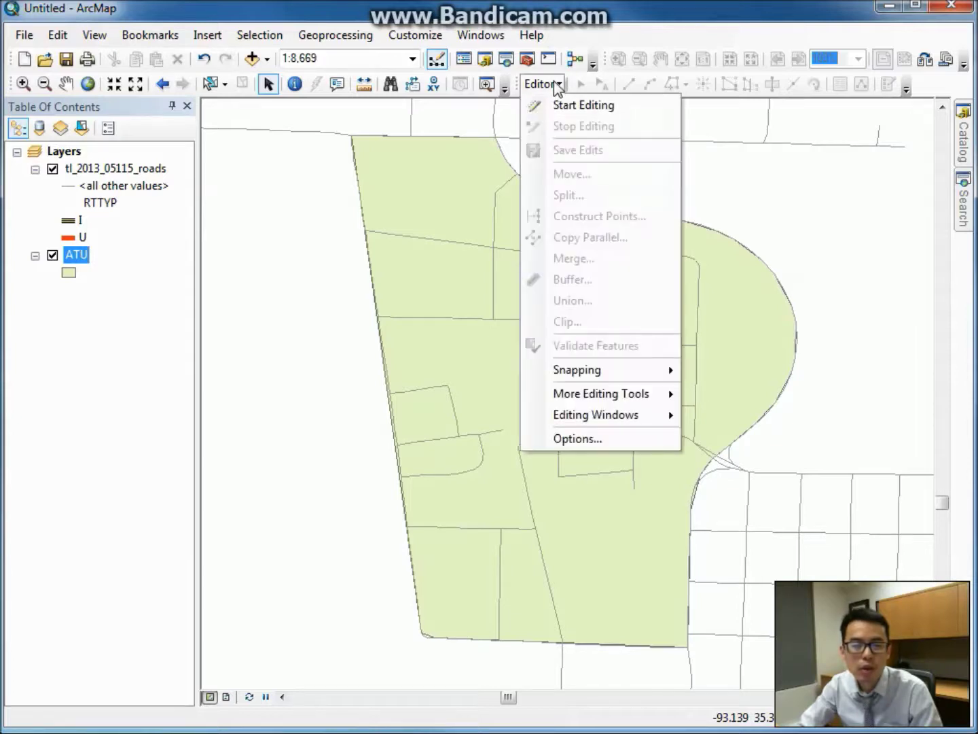
click(568, 85)
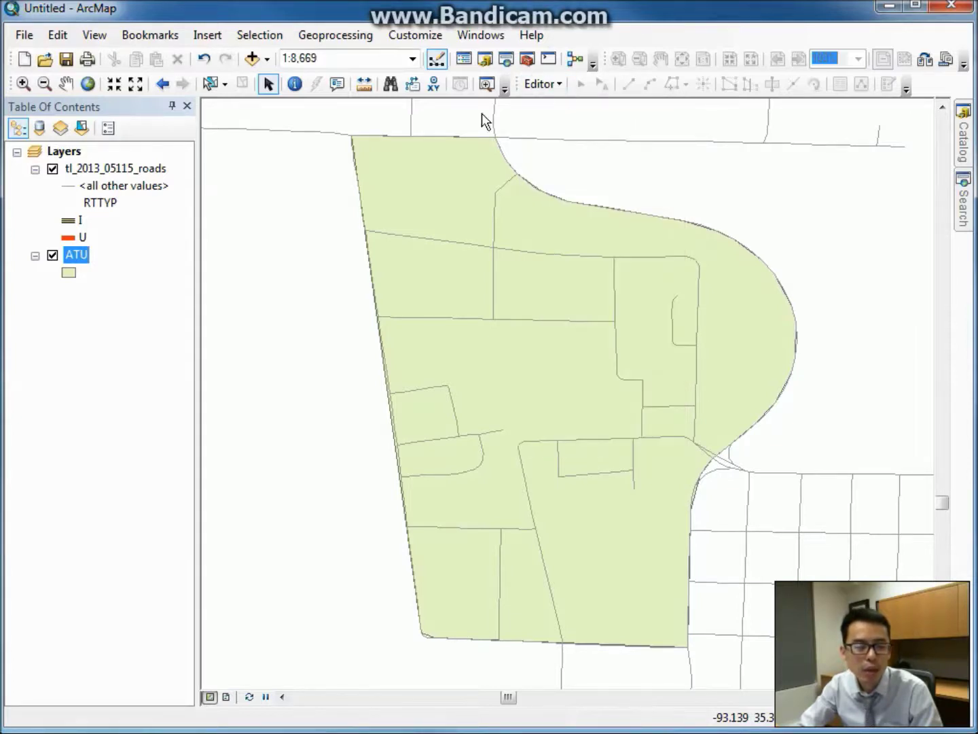
Open the ATU layer's attribute table and reposition its window over the map
right_click(83, 261)
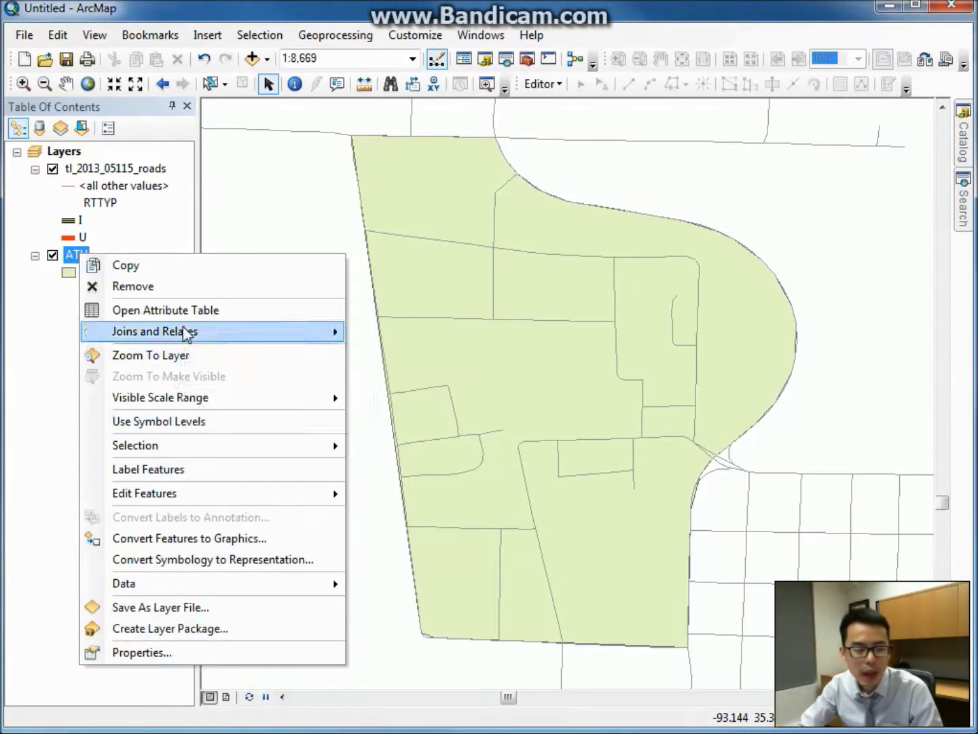
click(186, 311)
drag(257, 192, 319, 181)
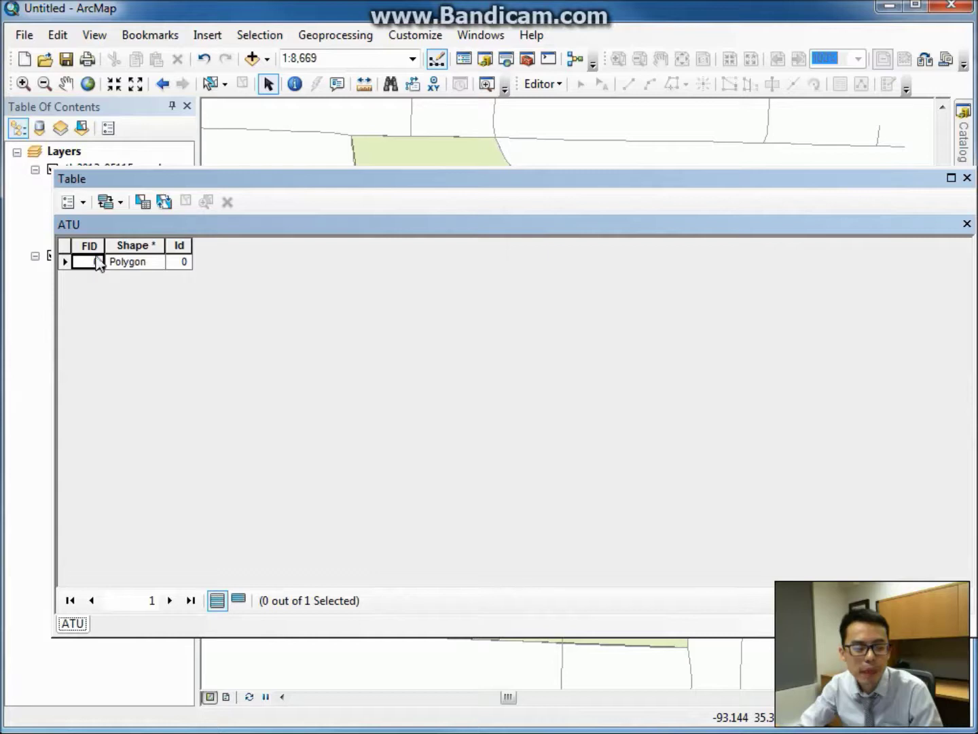
Add a text field called Name to the ATU attribute table
click(85, 206)
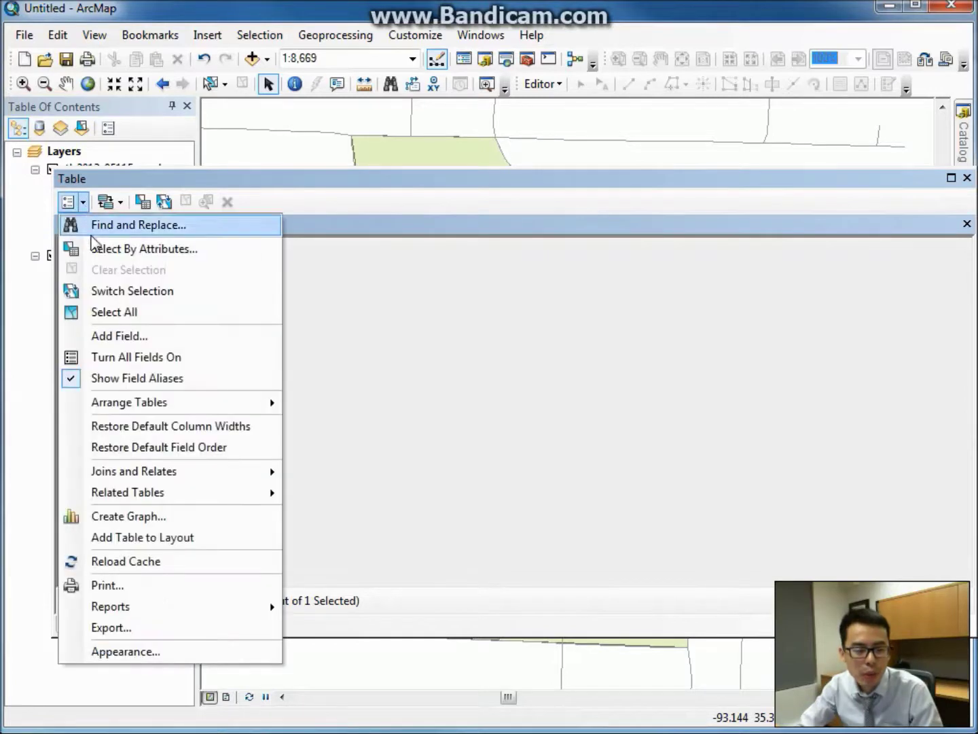
click(113, 331)
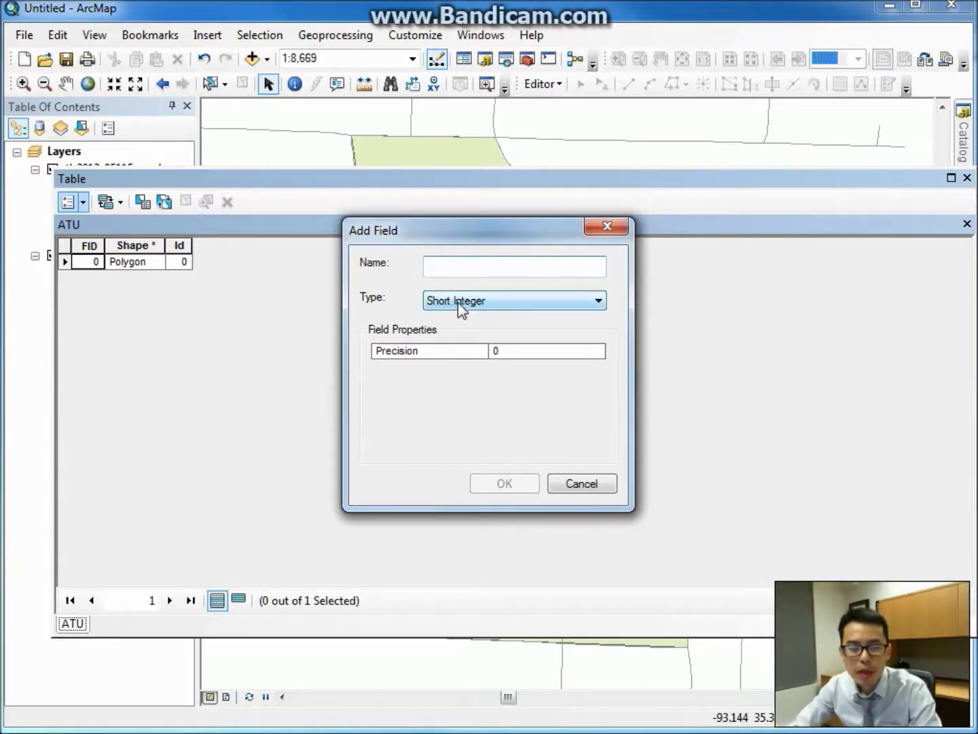
click(458, 302)
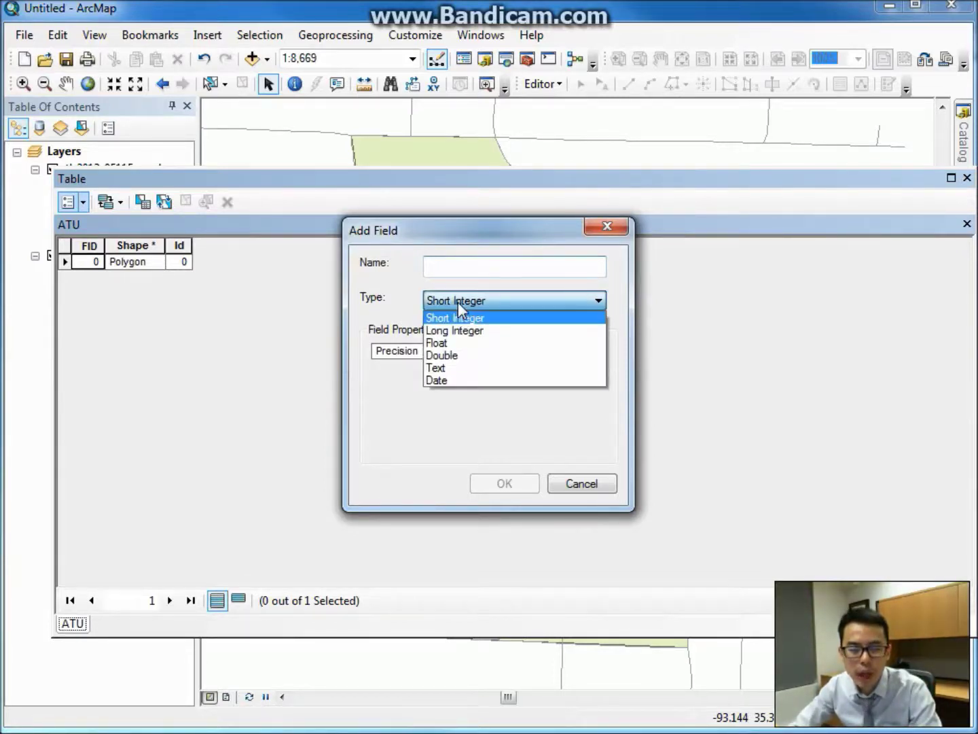
click(459, 368)
click(465, 268)
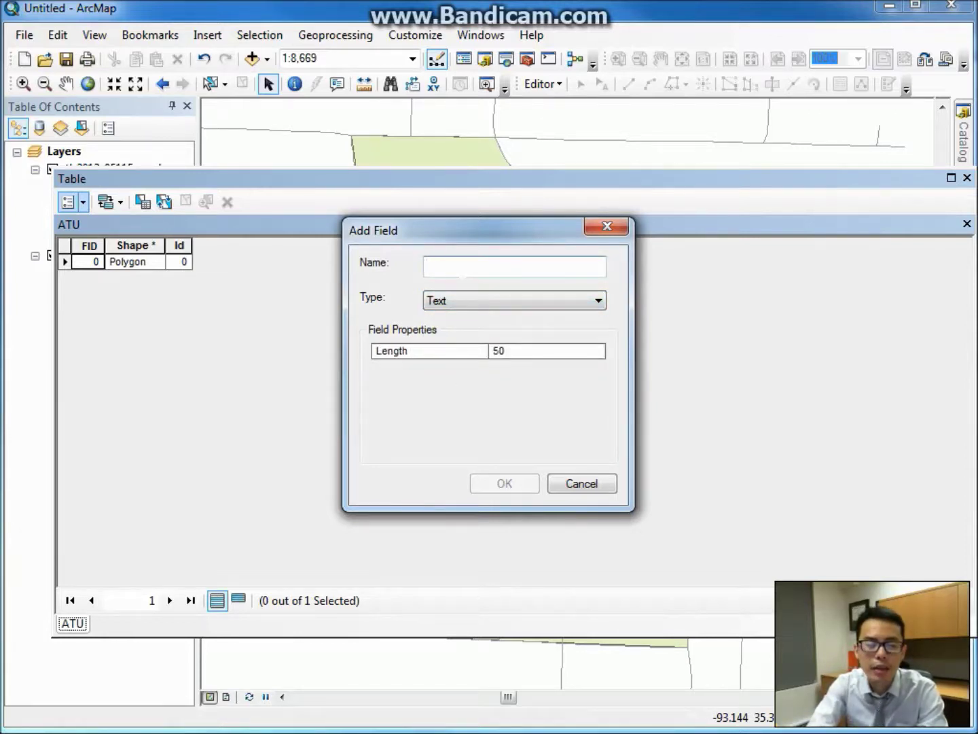
text(Name)
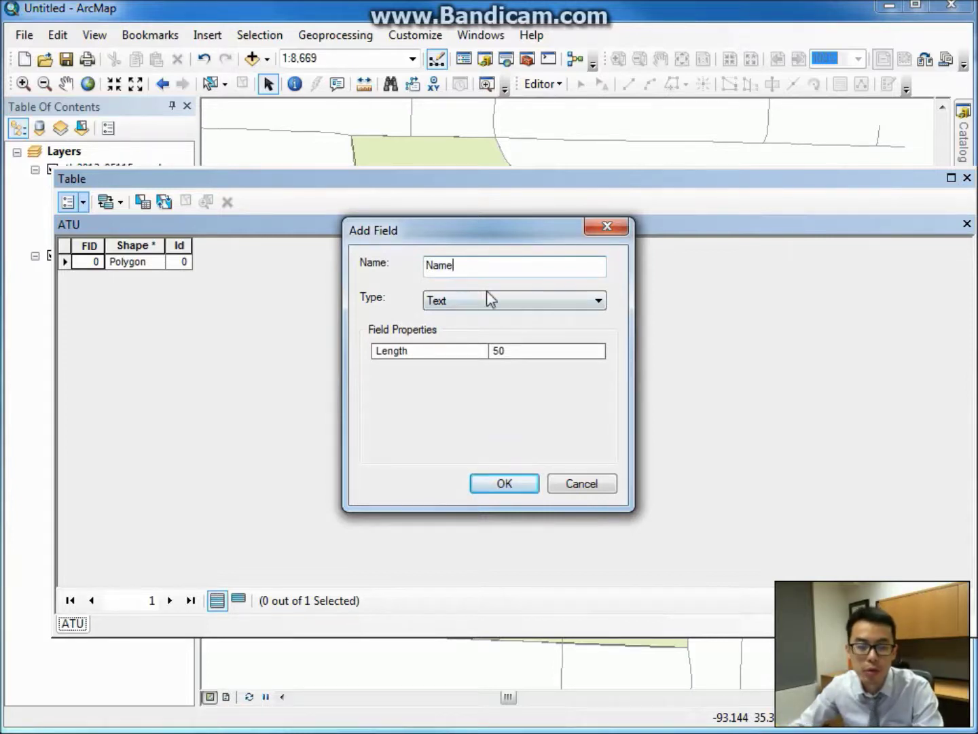
click(481, 483)
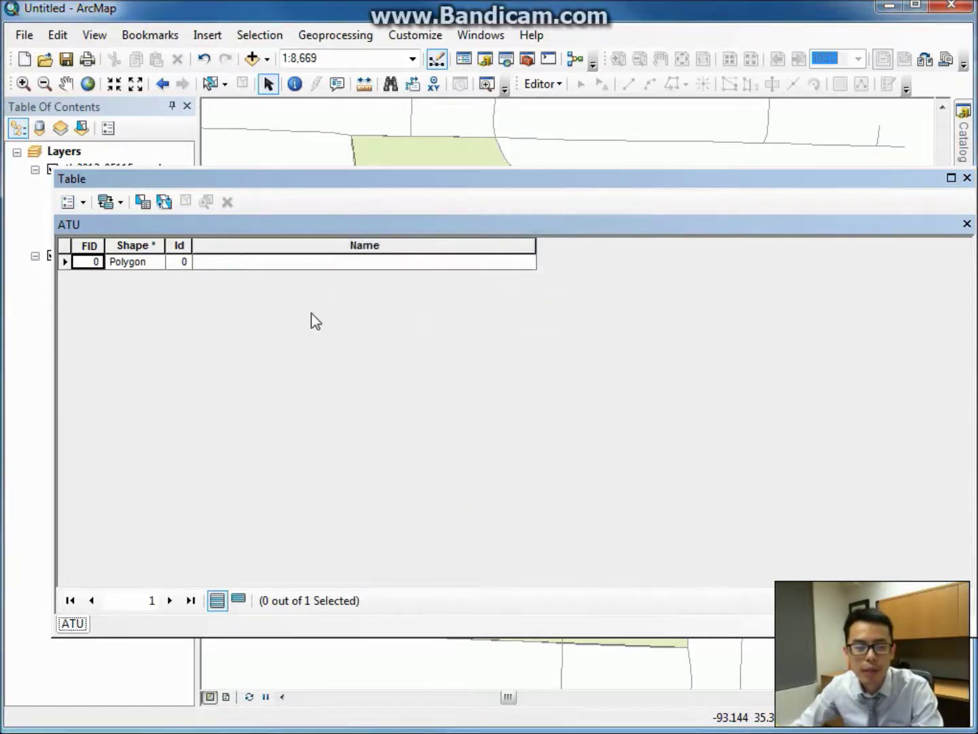
Add a text field called Address to the ATU attribute table
click(85, 203)
click(129, 336)
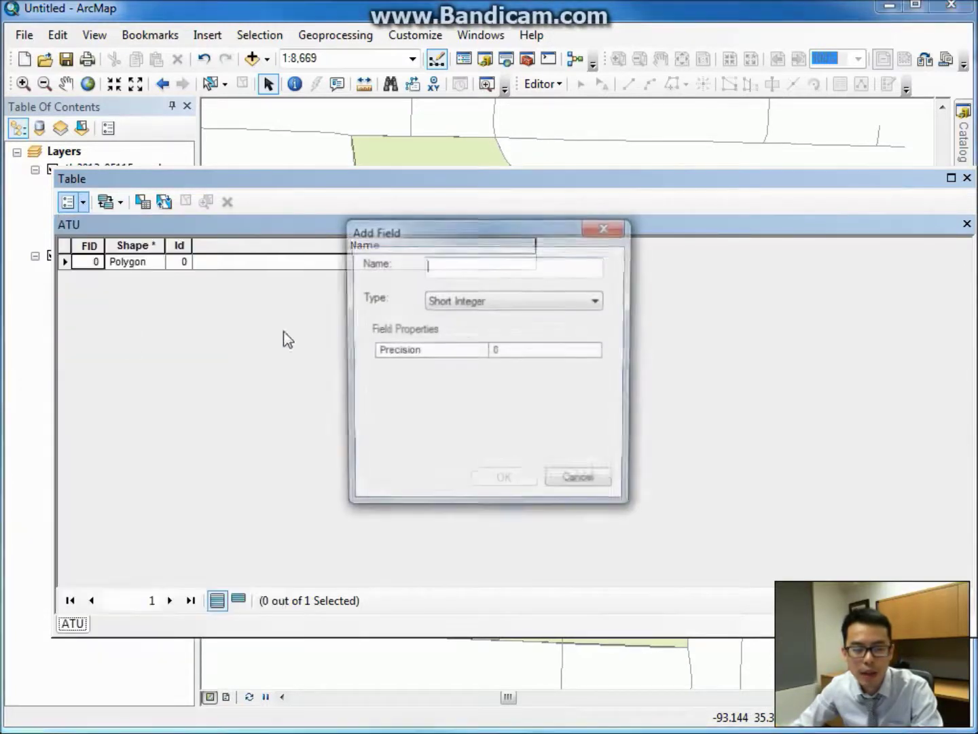
click(497, 303)
click(491, 368)
click(426, 266)
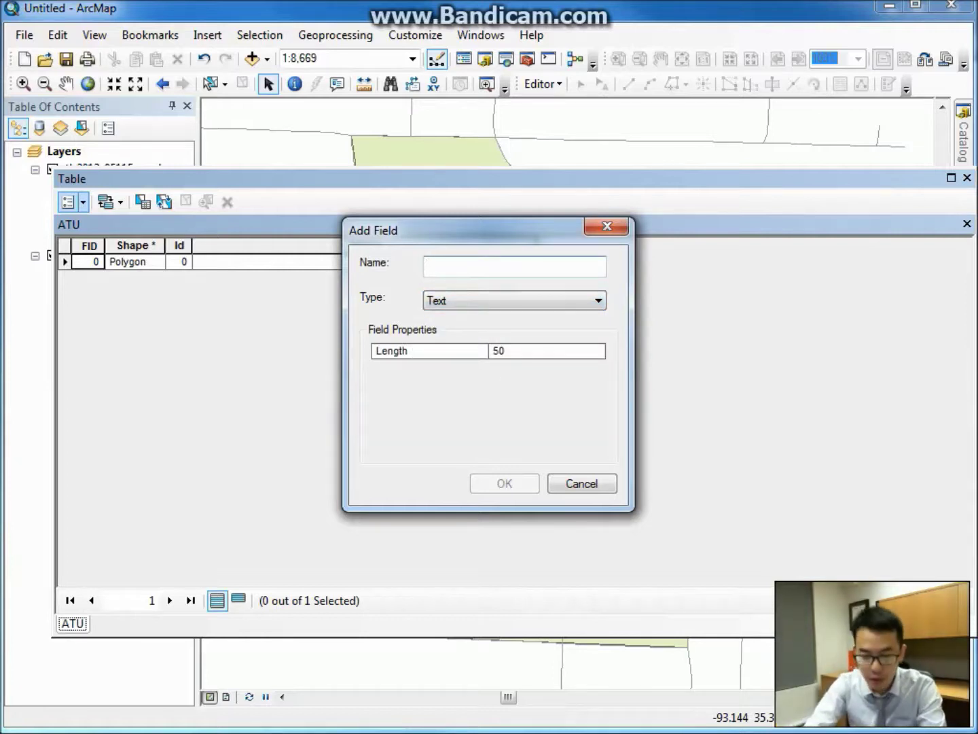
text(Address)
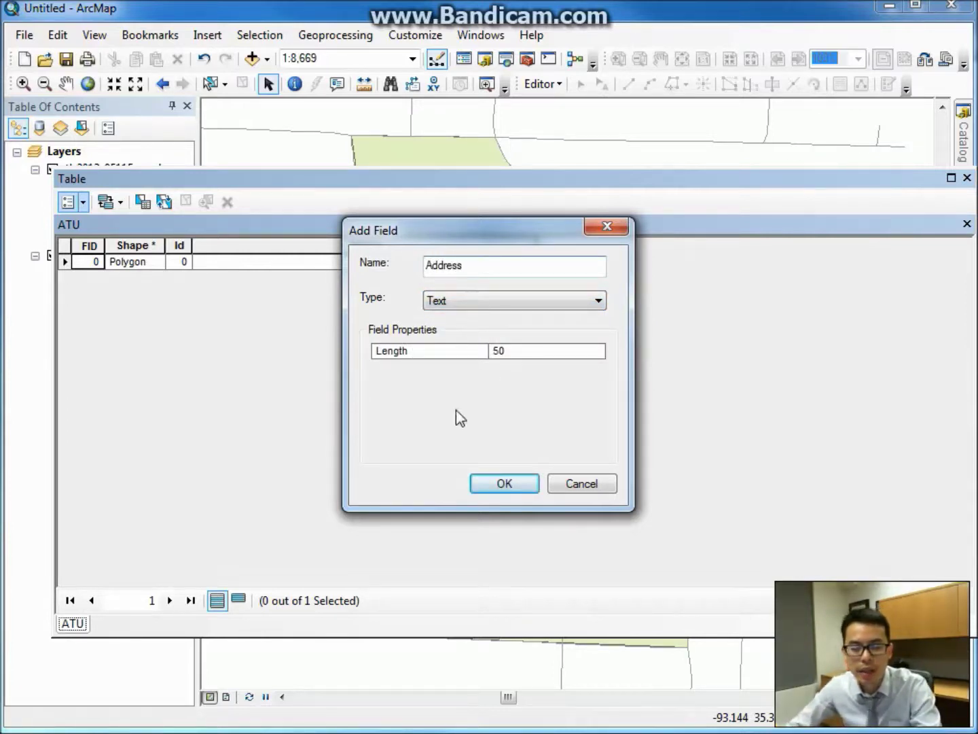
click(514, 483)
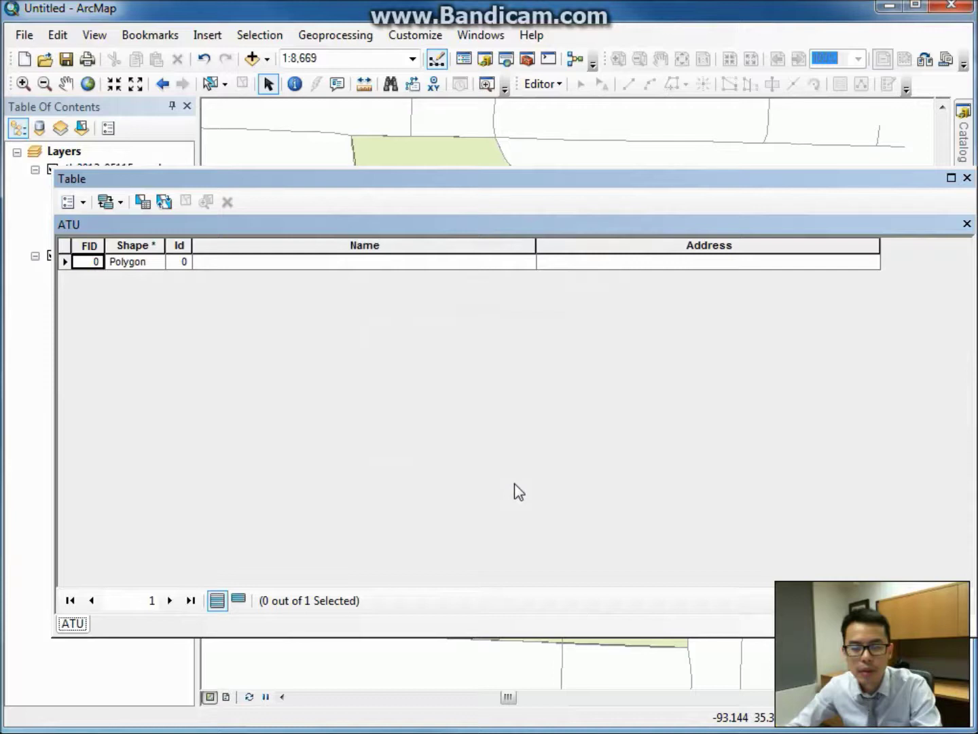
Add a Long Integer field called Undergrad to the ATU attribute table
click(84, 204)
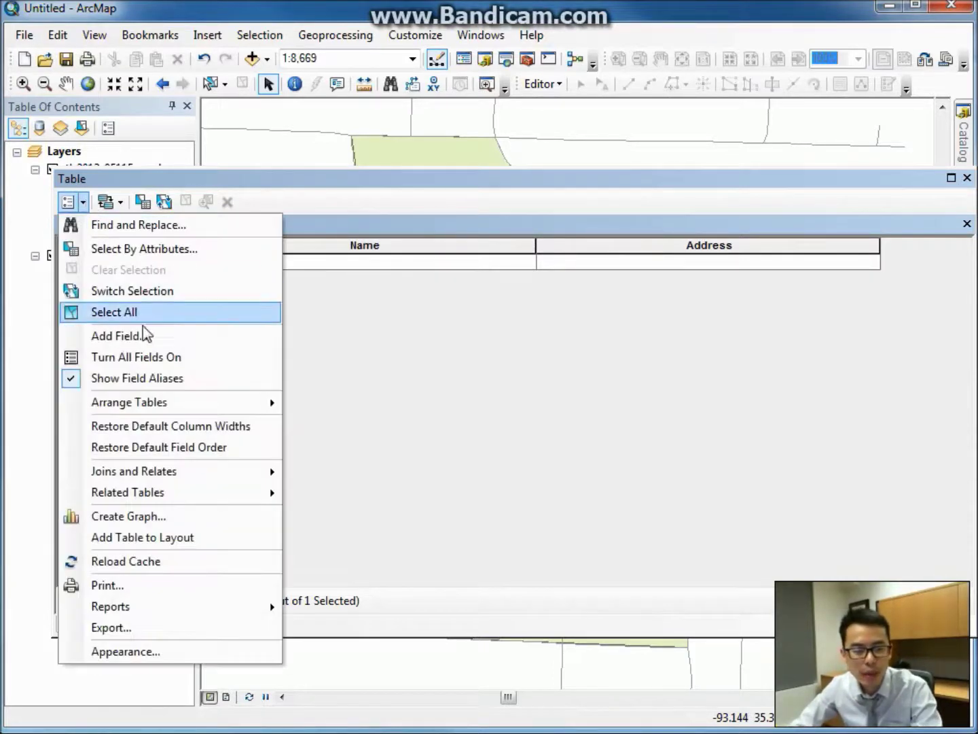
click(143, 334)
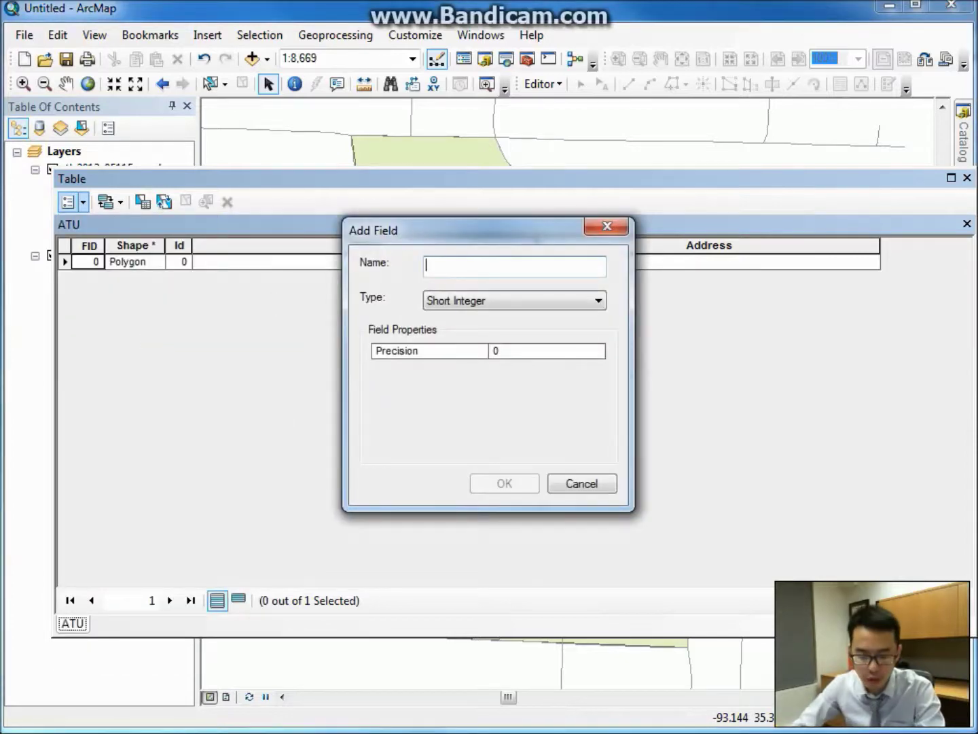
text(Undergrad)
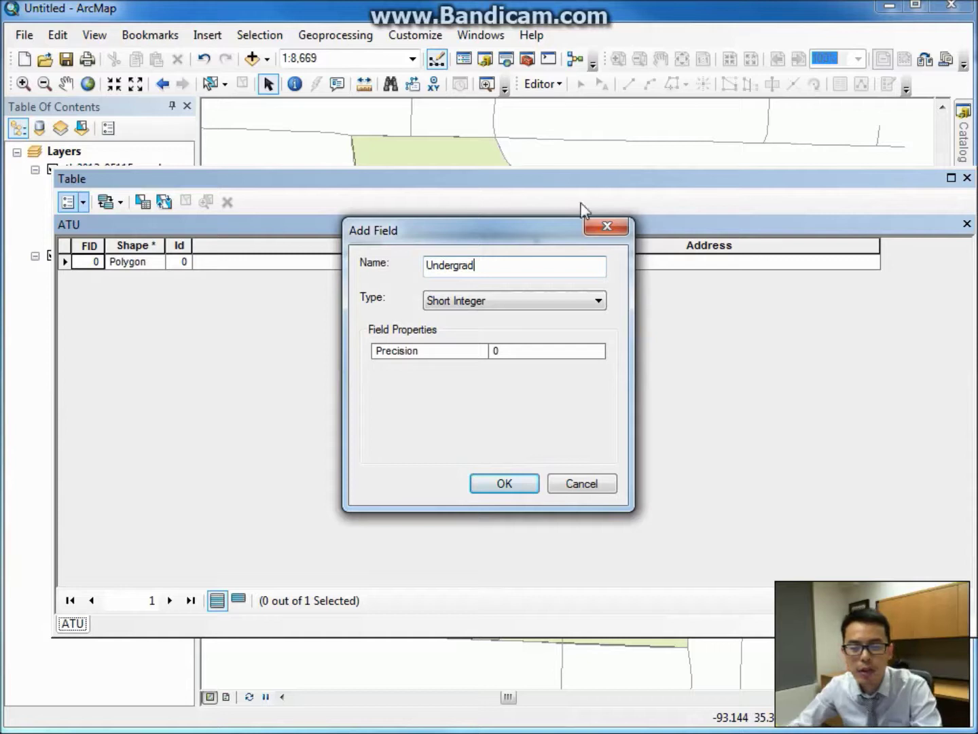
click(501, 303)
click(478, 330)
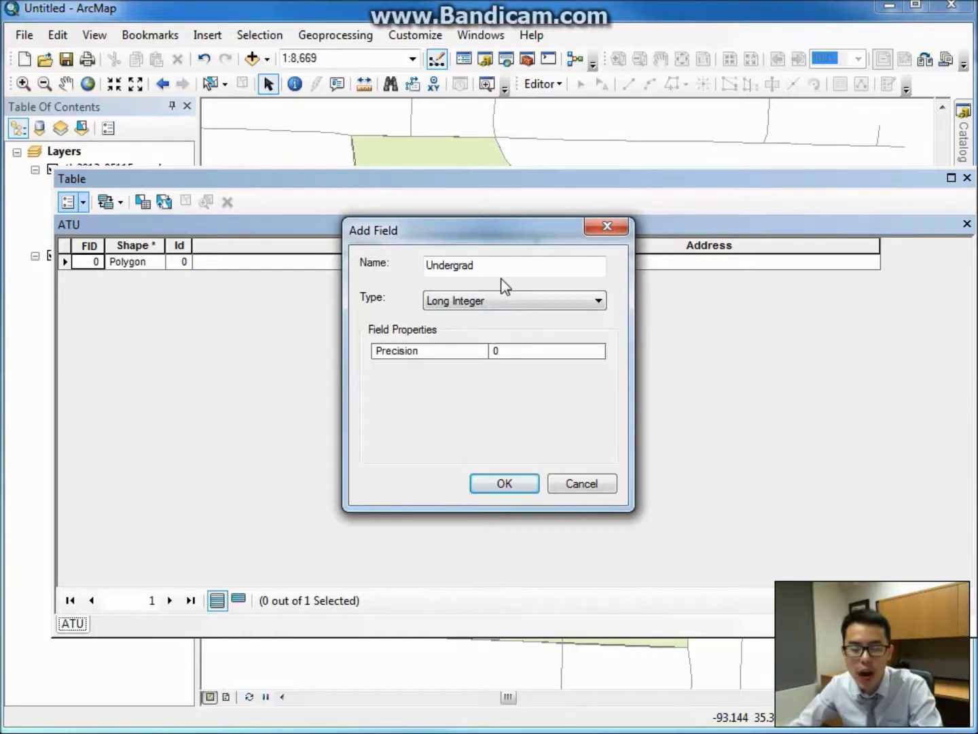
click(498, 300)
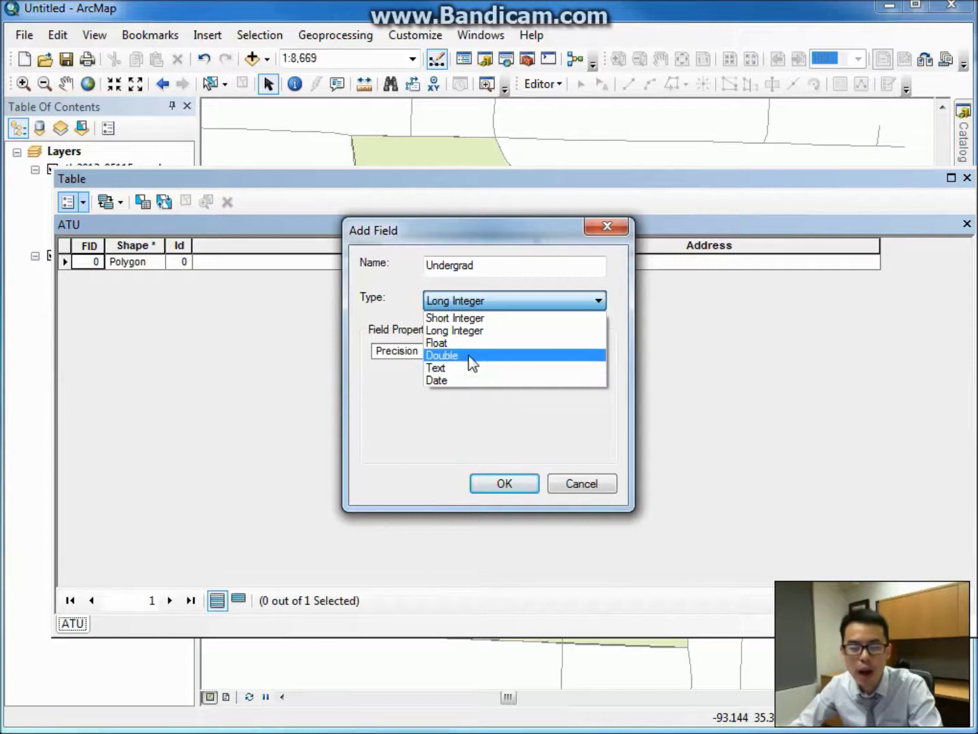
click(480, 332)
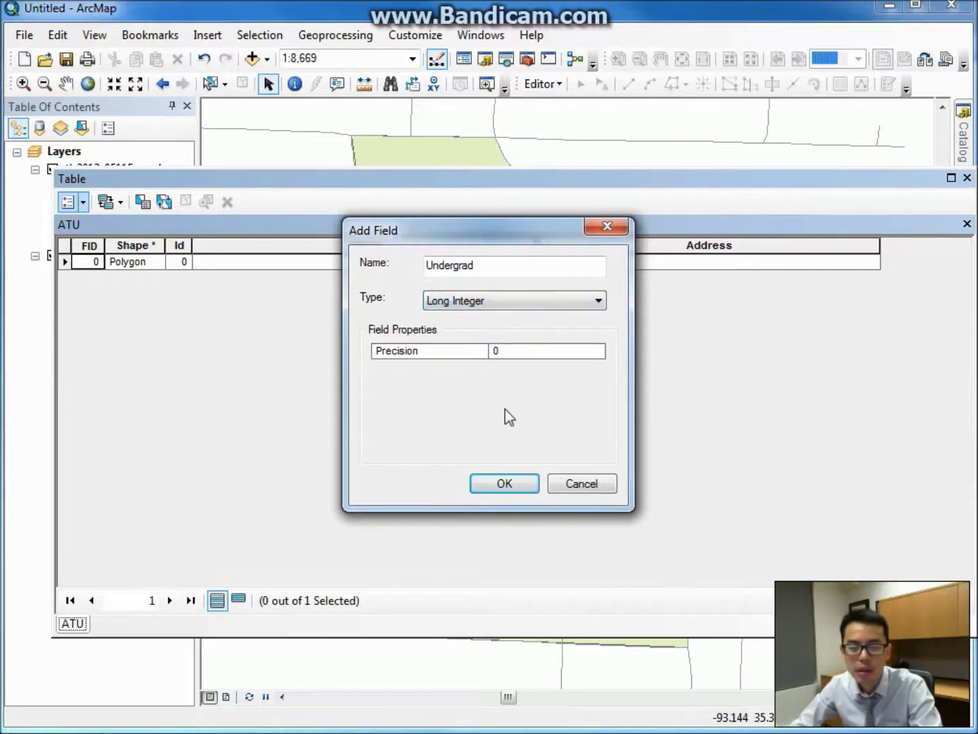
click(507, 484)
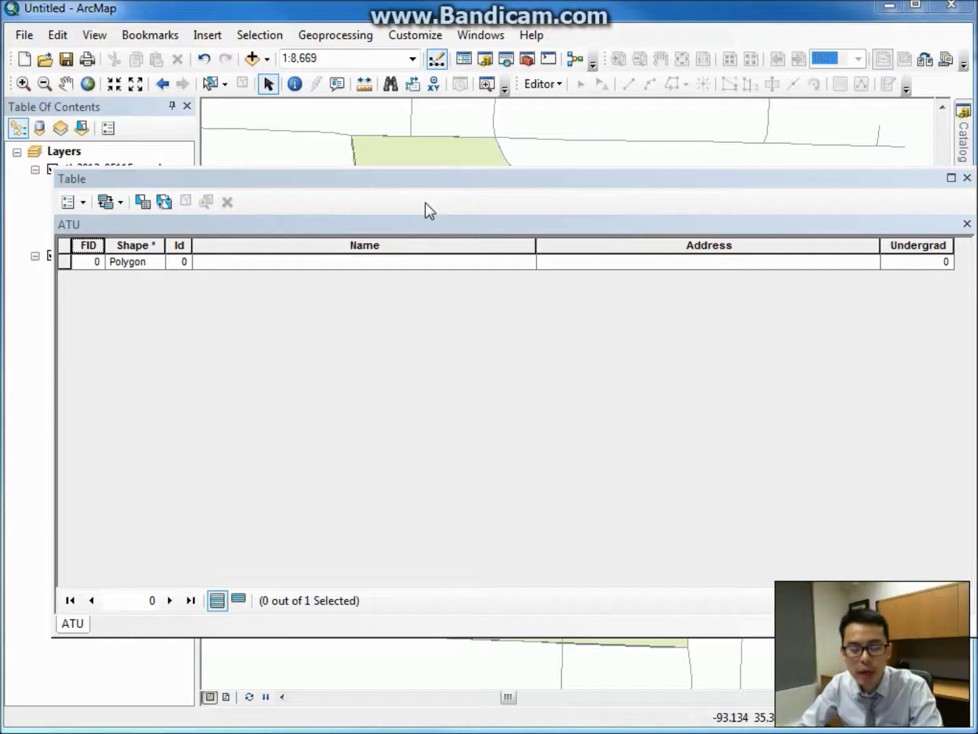
Start an edit session and enter Arkansas Tech University as the campus polygon's Name
click(381, 261)
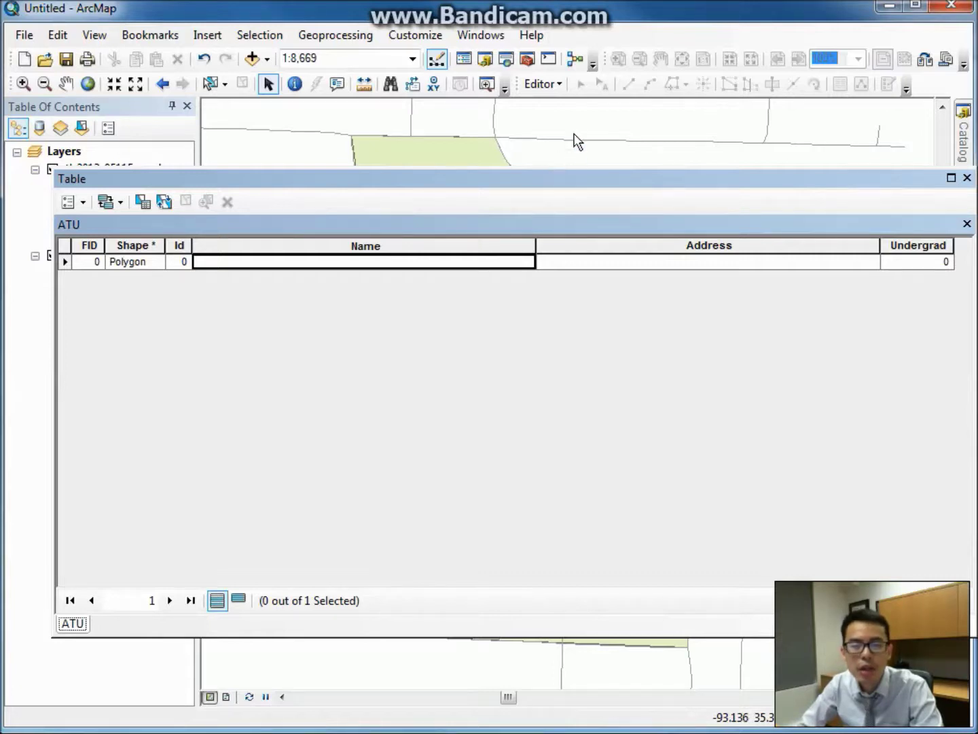
click(554, 87)
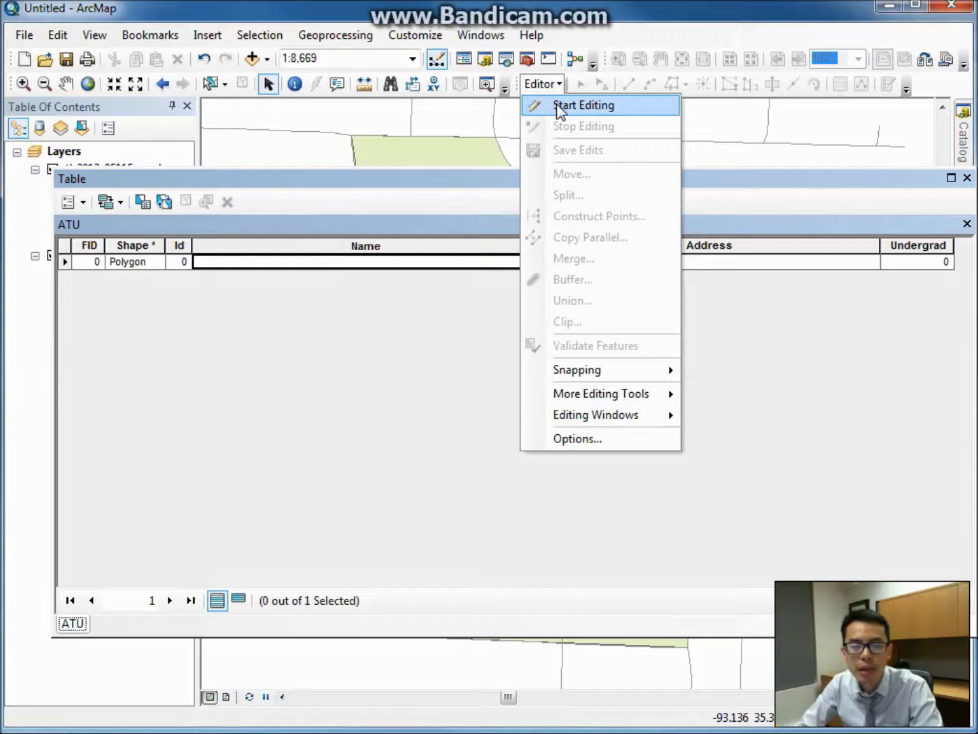
click(558, 107)
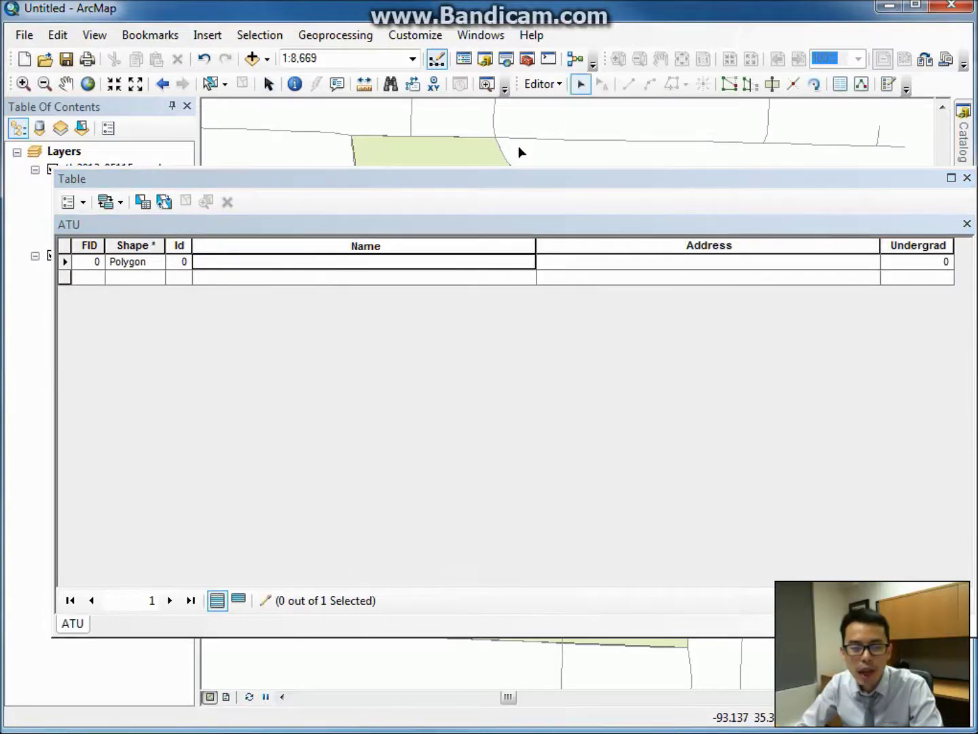
click(552, 85)
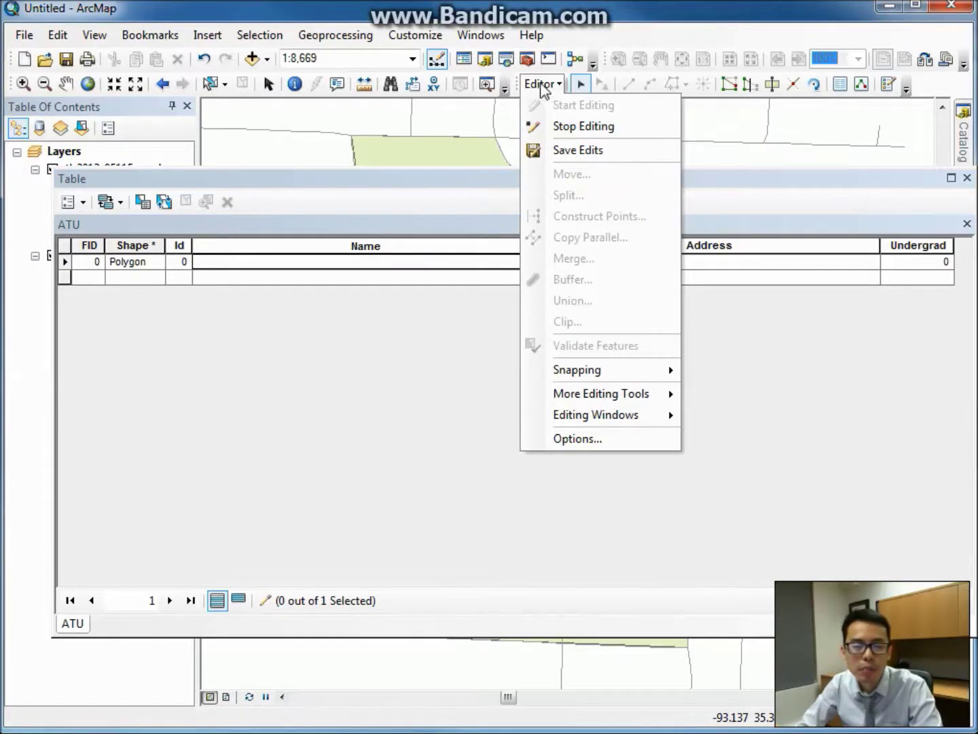
click(316, 264)
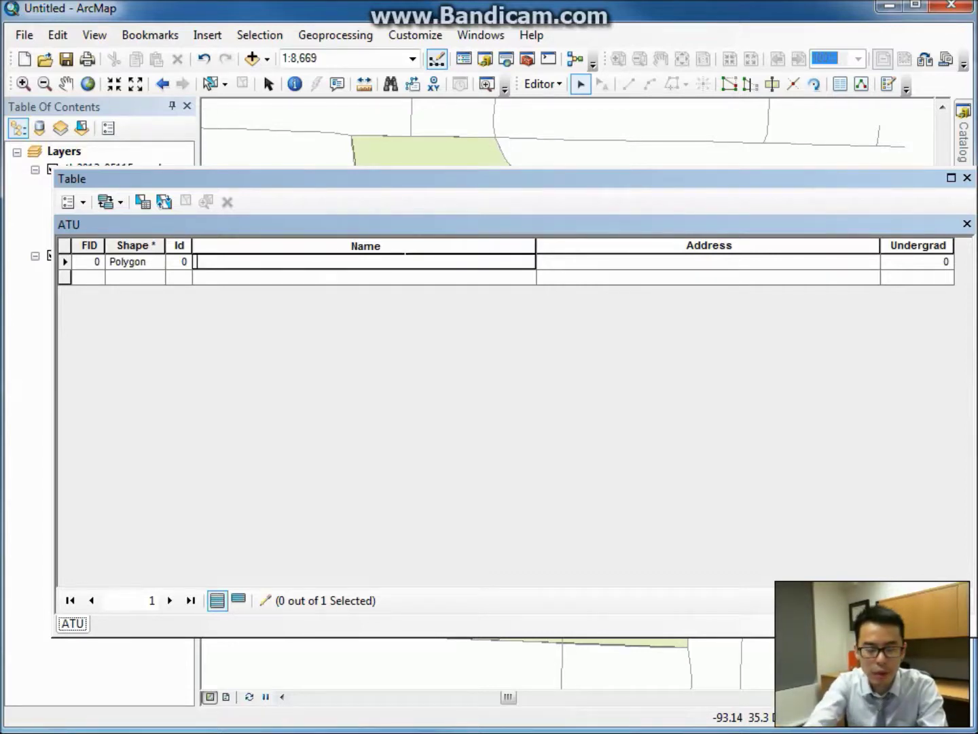
text(Ark)
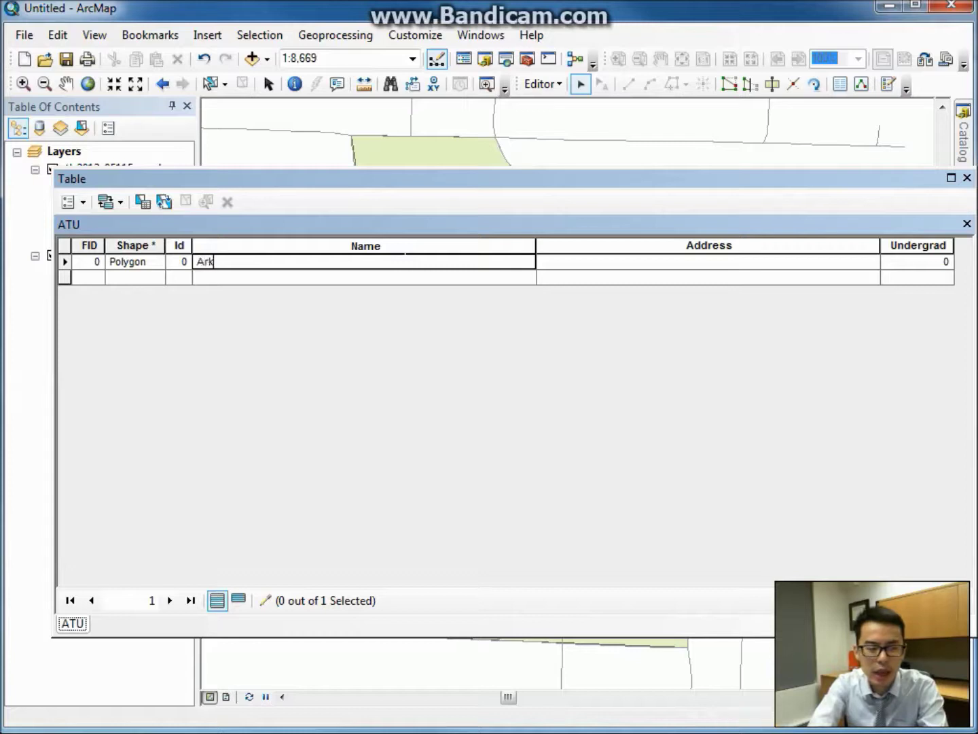
text(ansa)
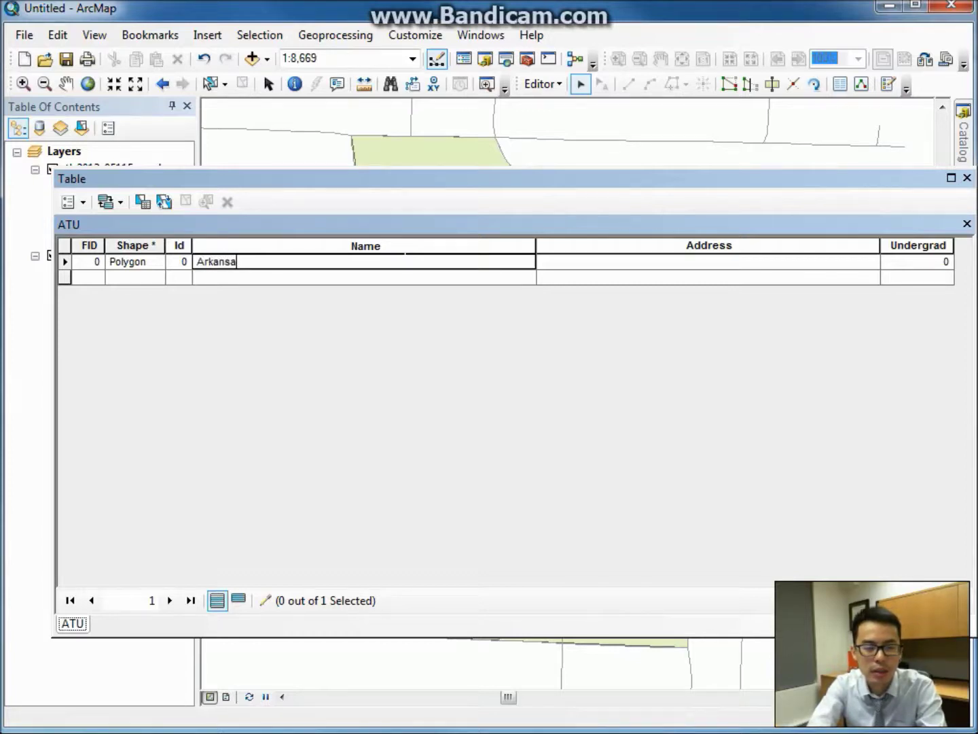
text(s Tech University)
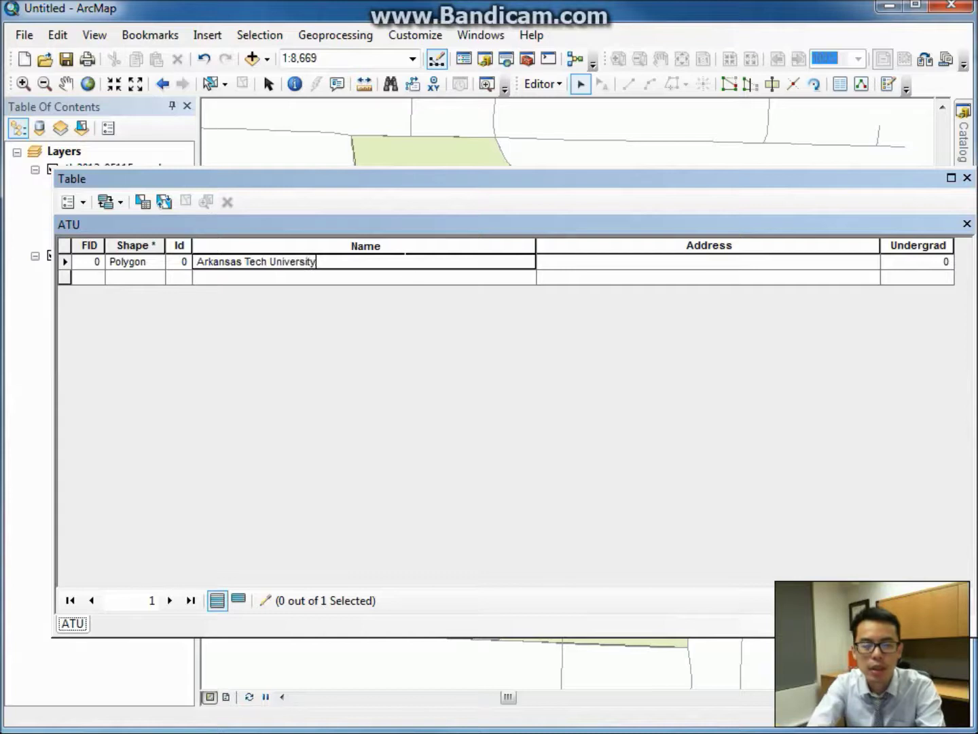
key(Tab)
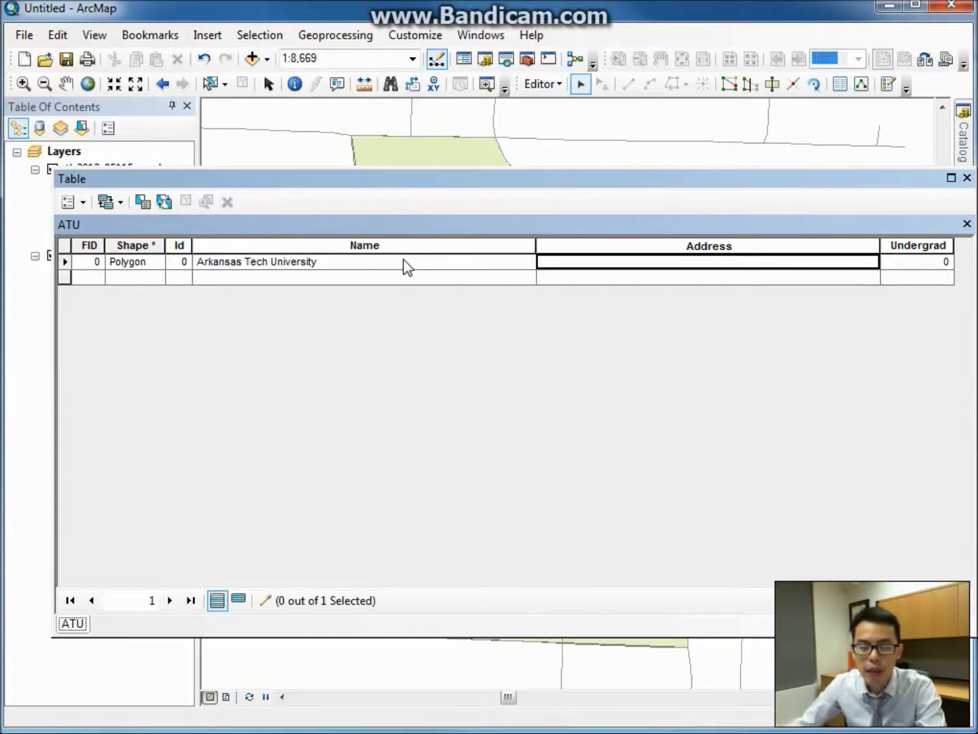
Enter the university's street address in the polygon's Address field and set its Undergrad value to 10482
click(567, 266)
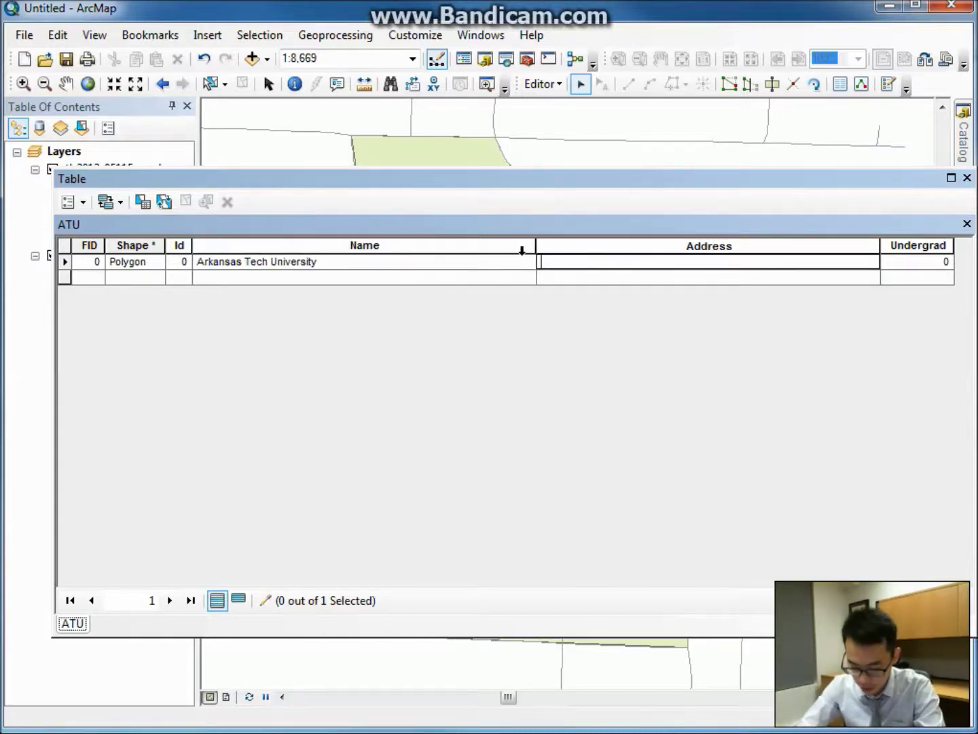
text(1605)
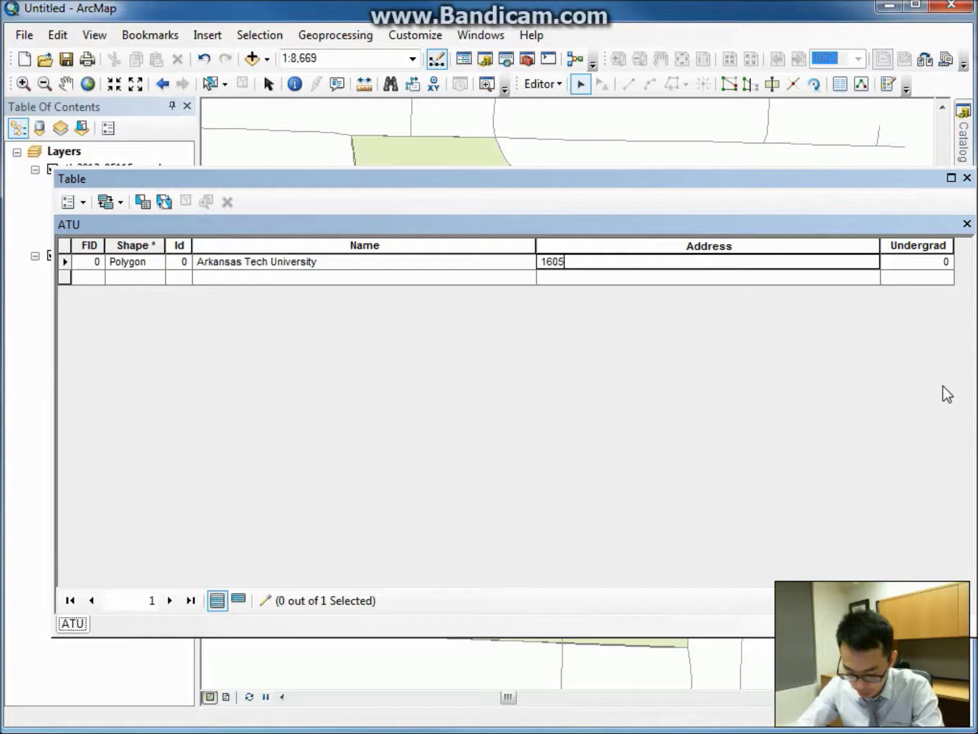
text( N C)
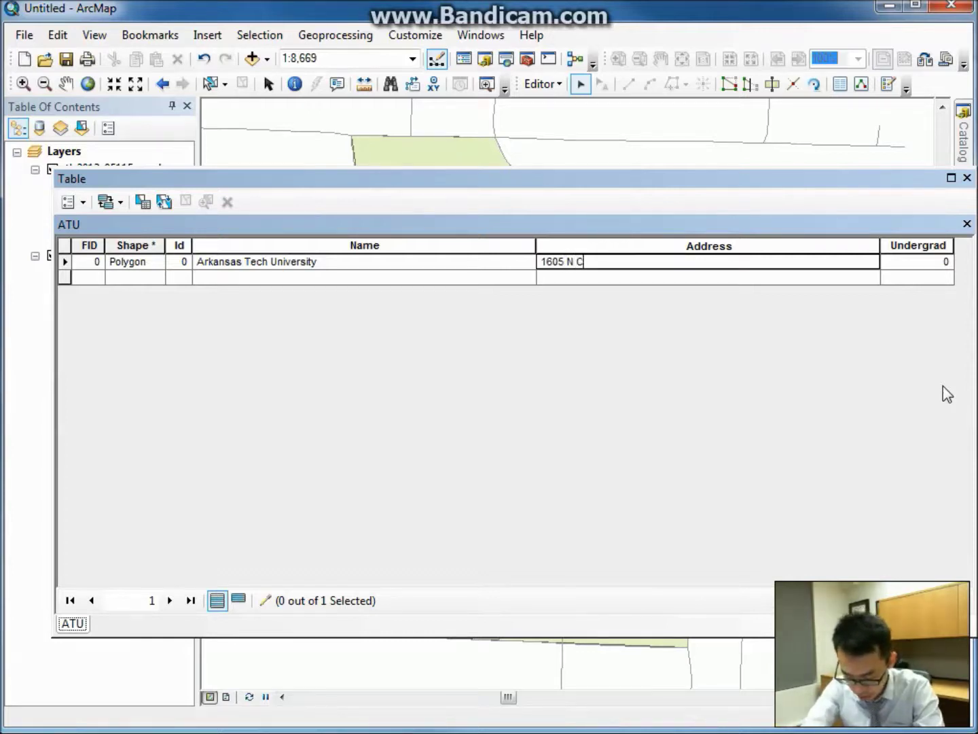
text(oliseum Dr)
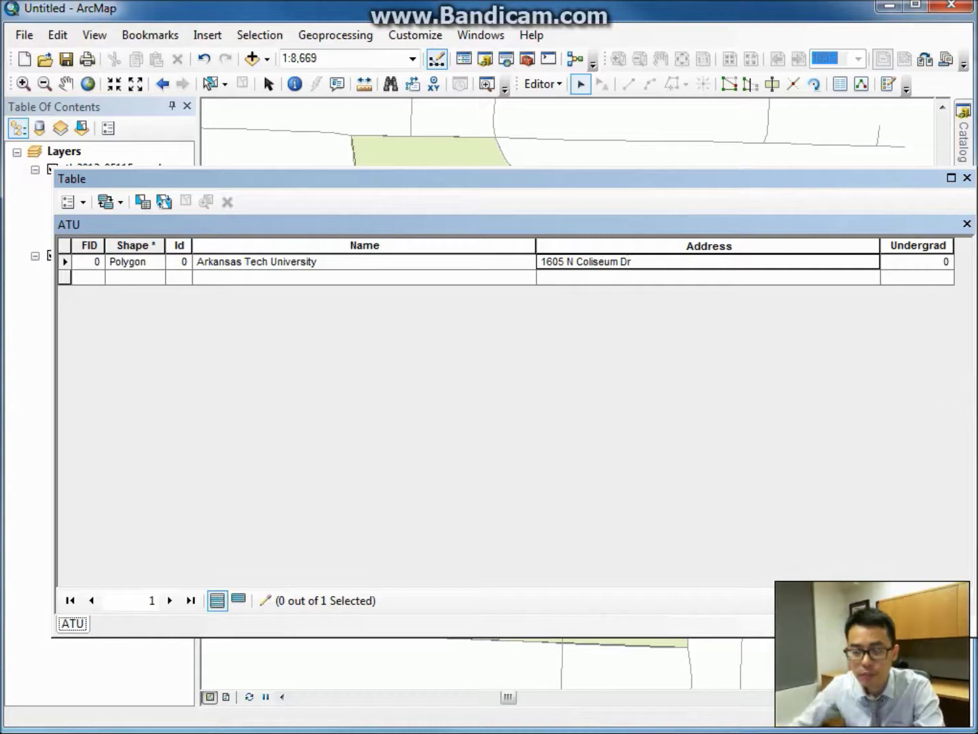
click(939, 262)
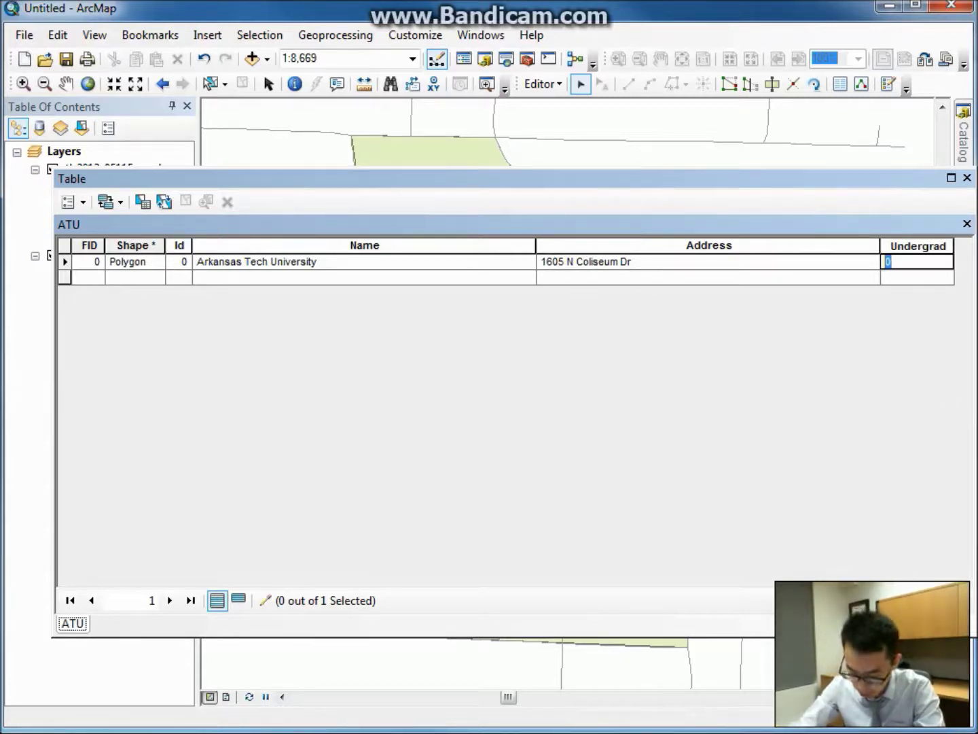
text(10482)
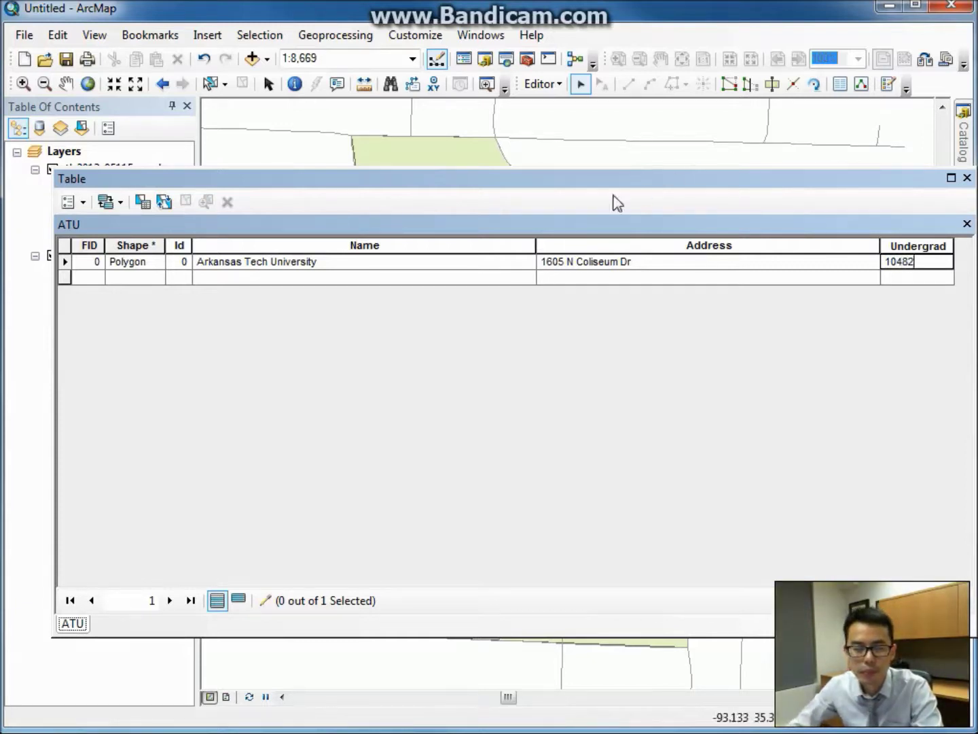
Stop the edit session, saving the attribute edits, and close the ATU attribute table
drag(494, 180, 475, 181)
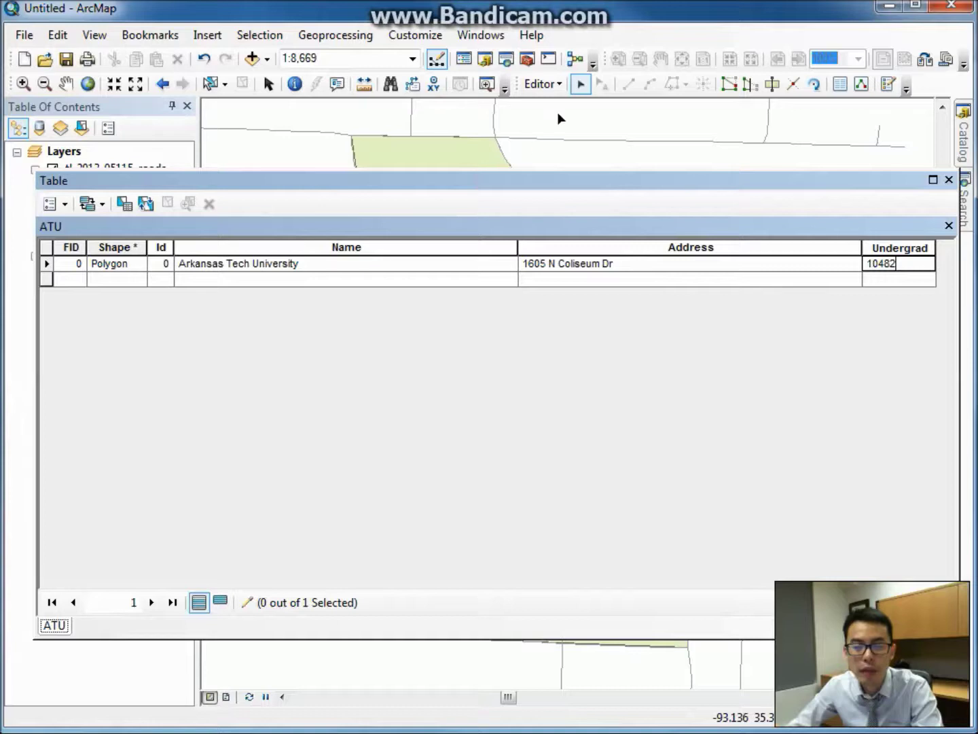
click(547, 85)
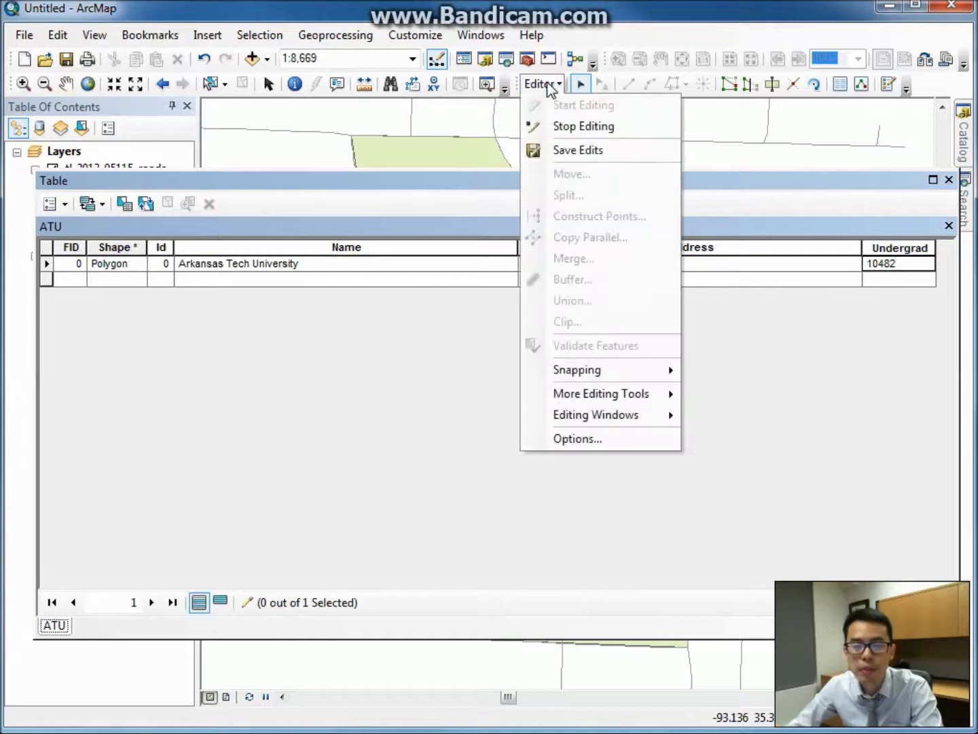
click(560, 128)
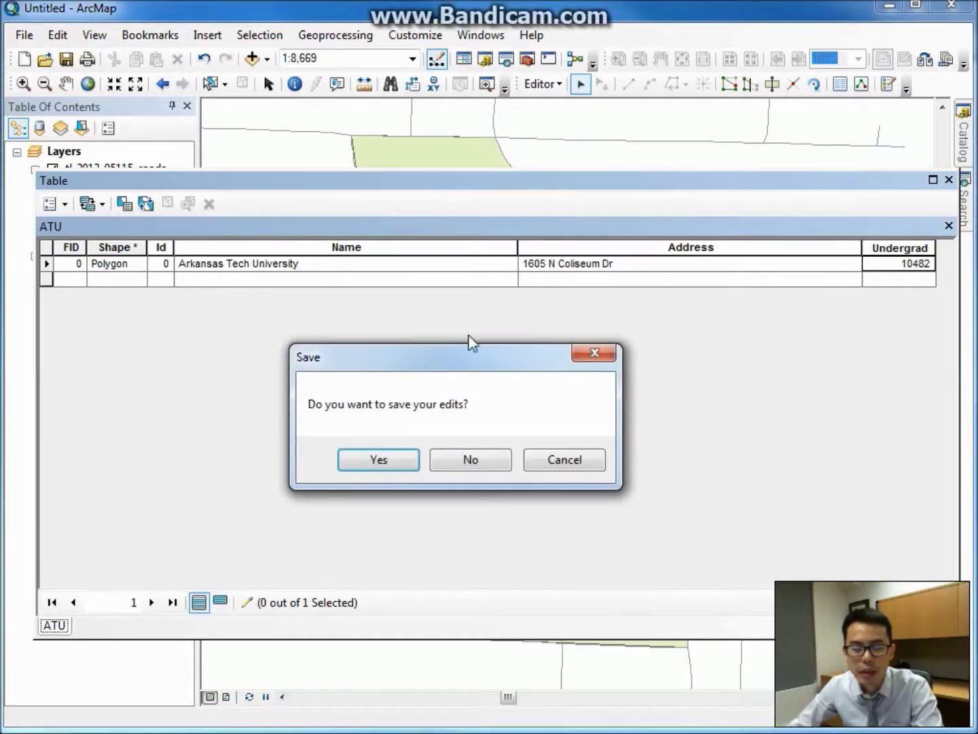
click(381, 462)
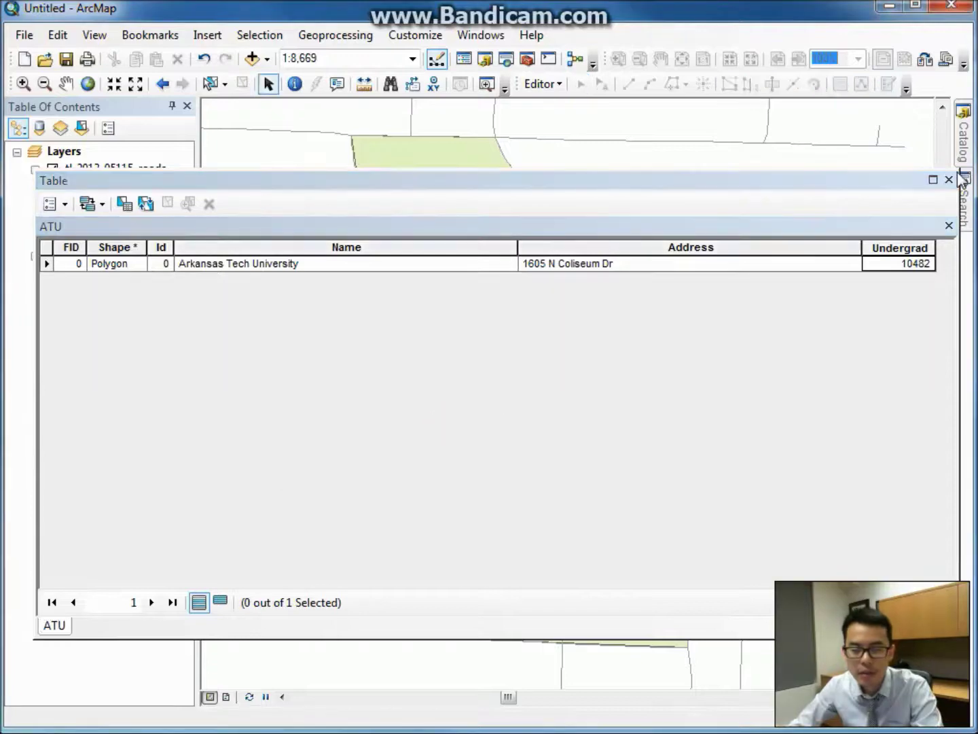
click(949, 179)
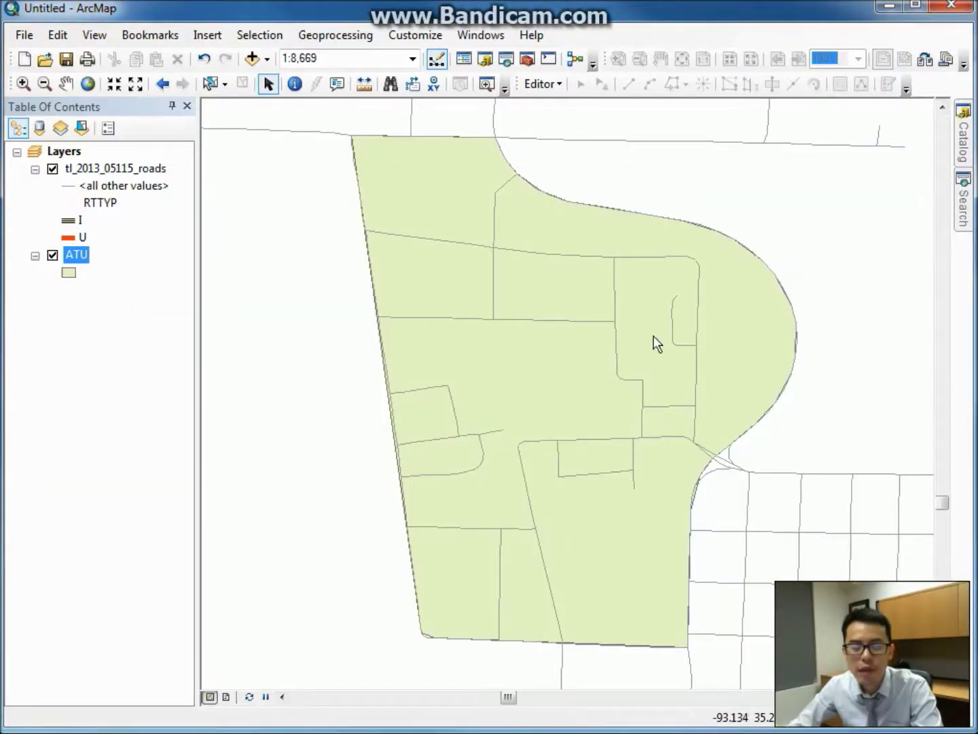
Reopen the ATU layer's attribute table to check the saved Name, Address and Undergrad values, and close it
right_click(77, 256)
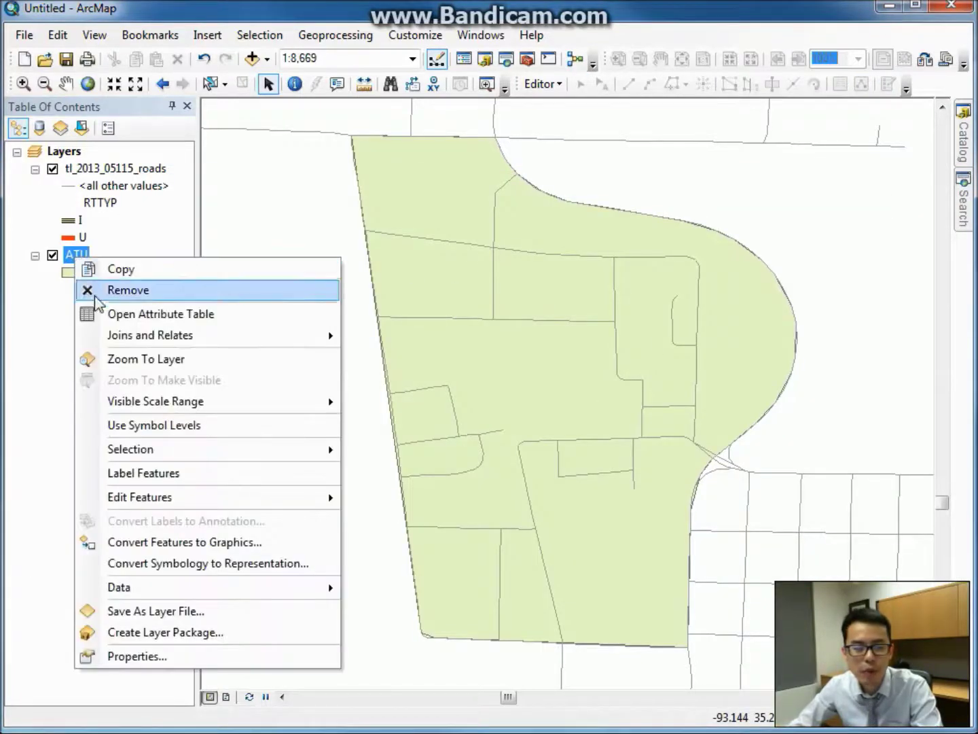
click(108, 315)
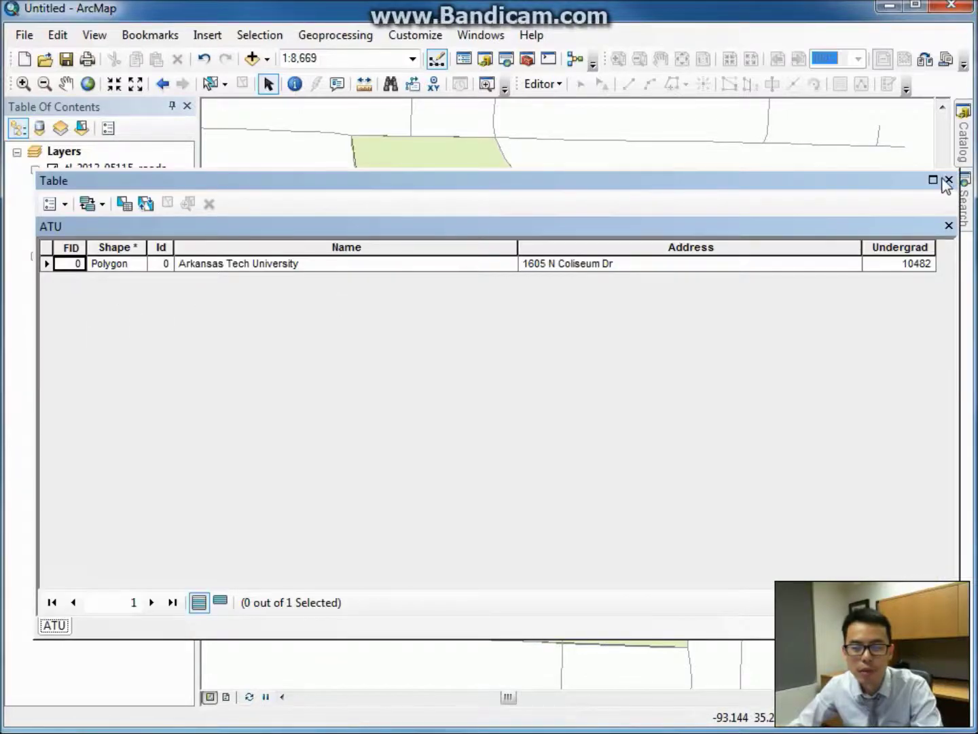
click(949, 180)
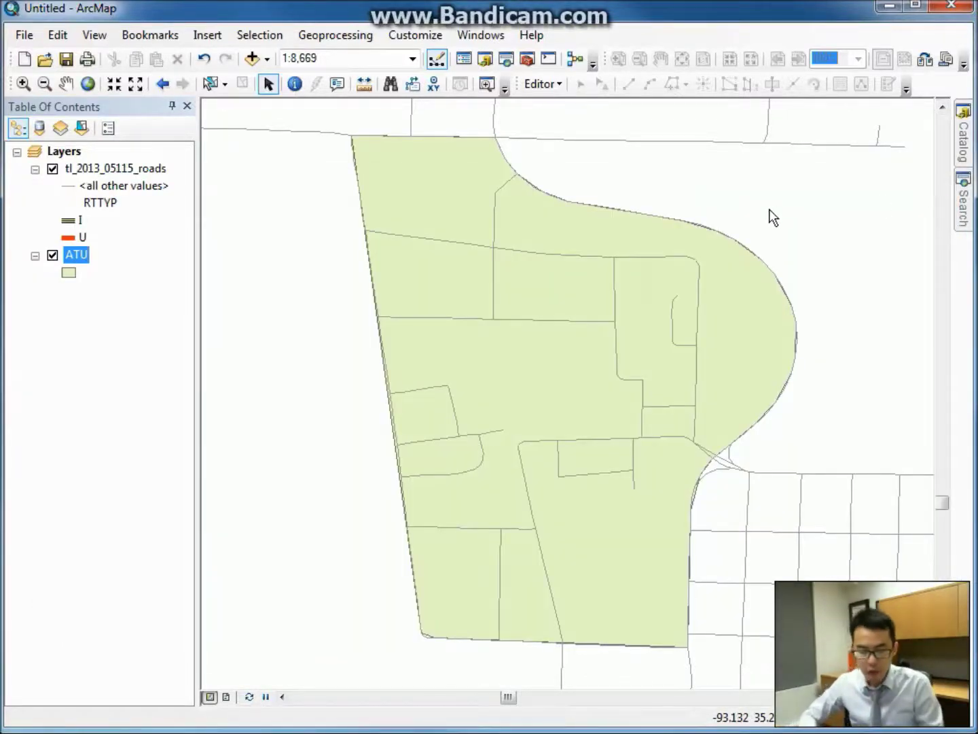
Turn on feature labels for the ATU layer and set its label field to Name
right_click(84, 263)
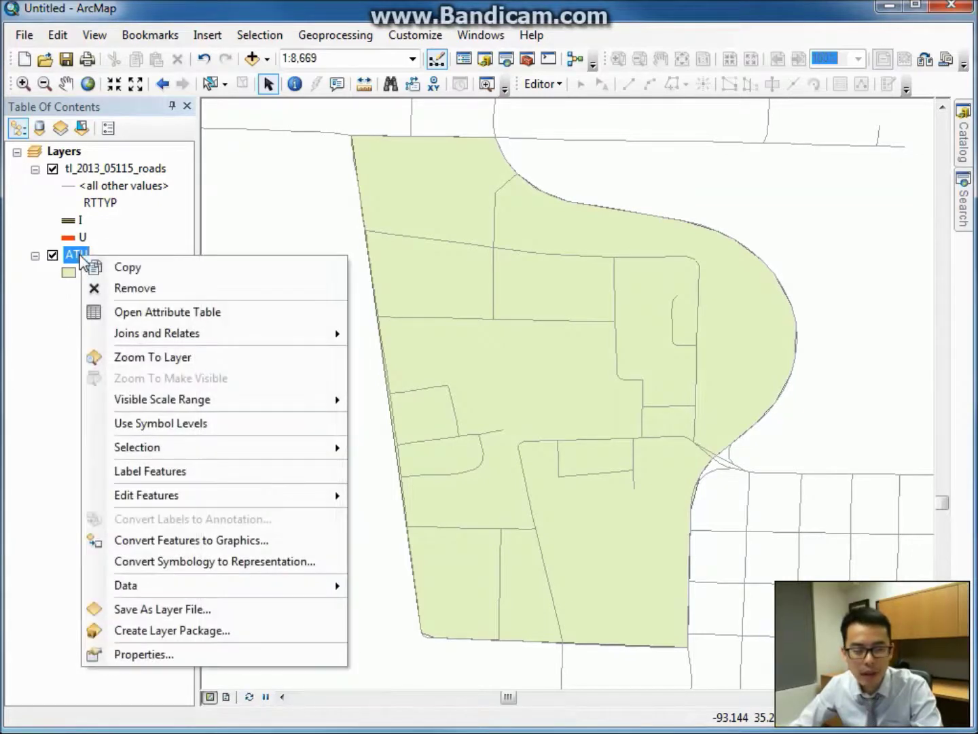
click(152, 471)
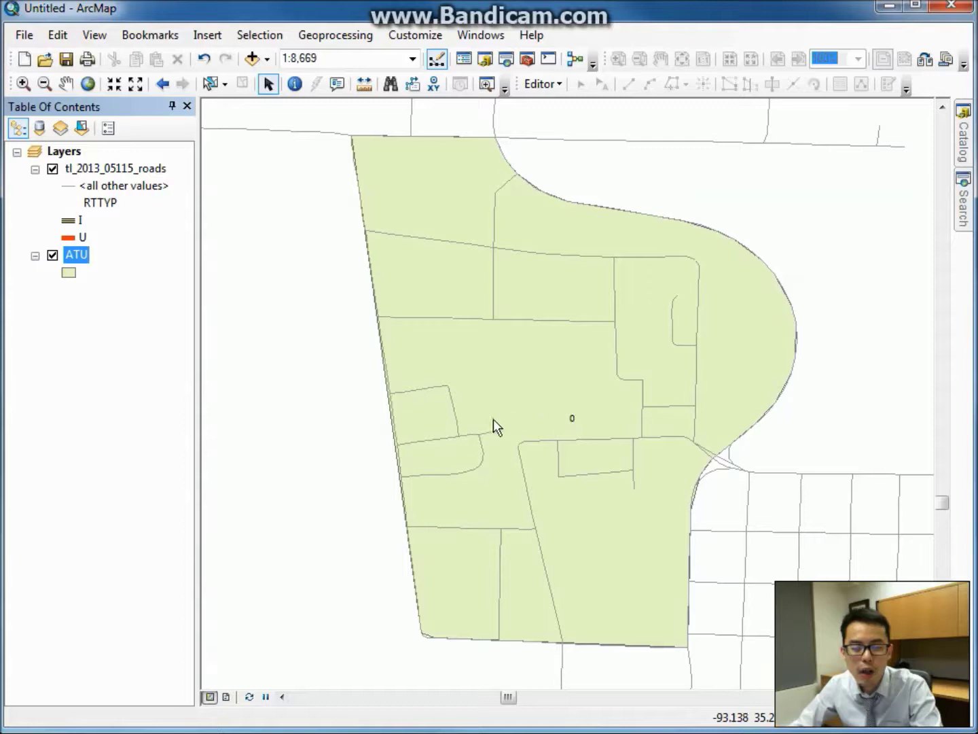
right_click(79, 257)
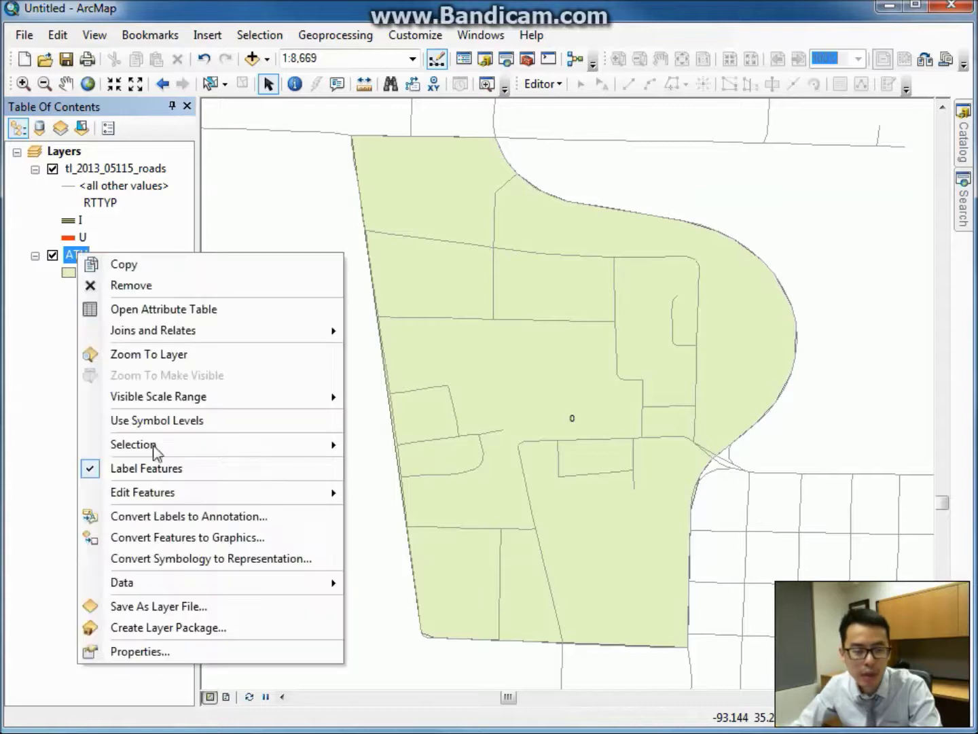
click(186, 652)
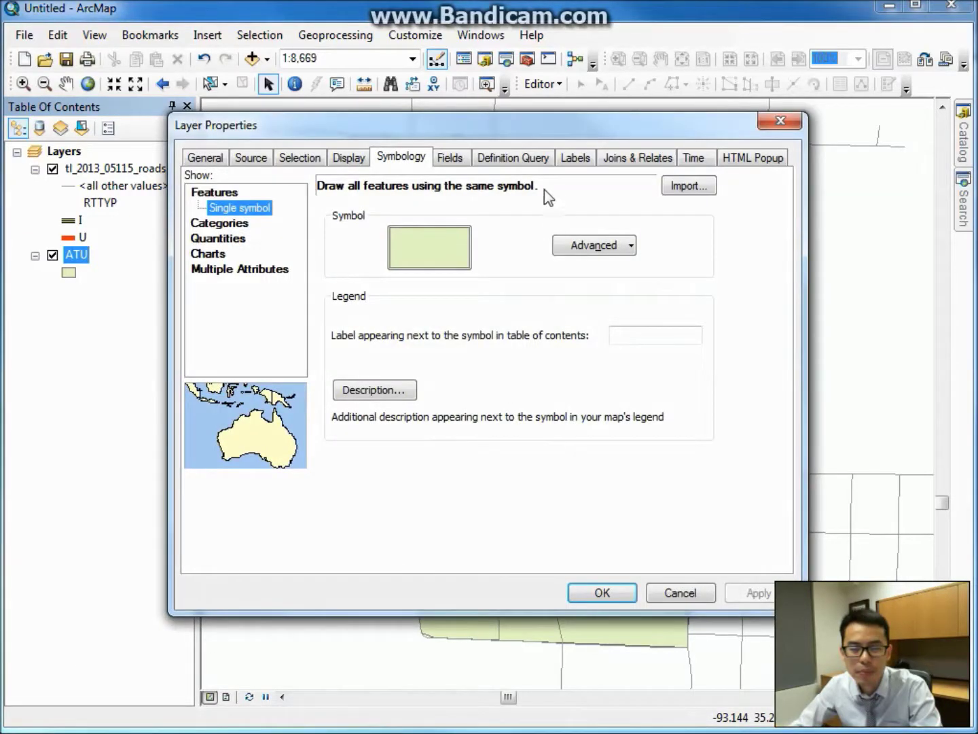
click(571, 163)
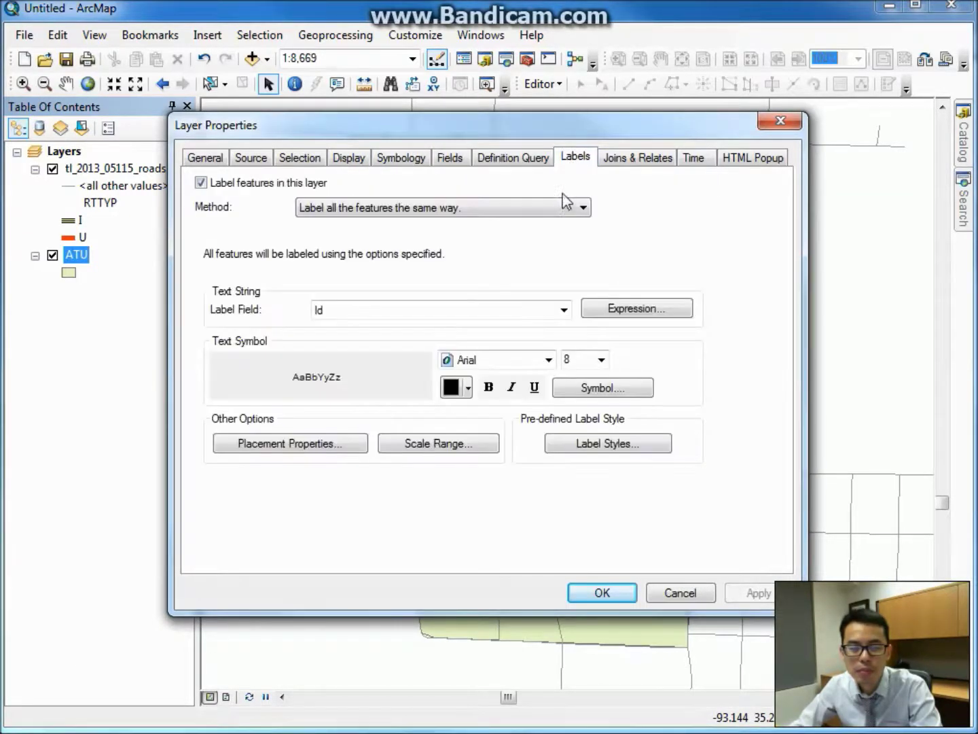
click(564, 309)
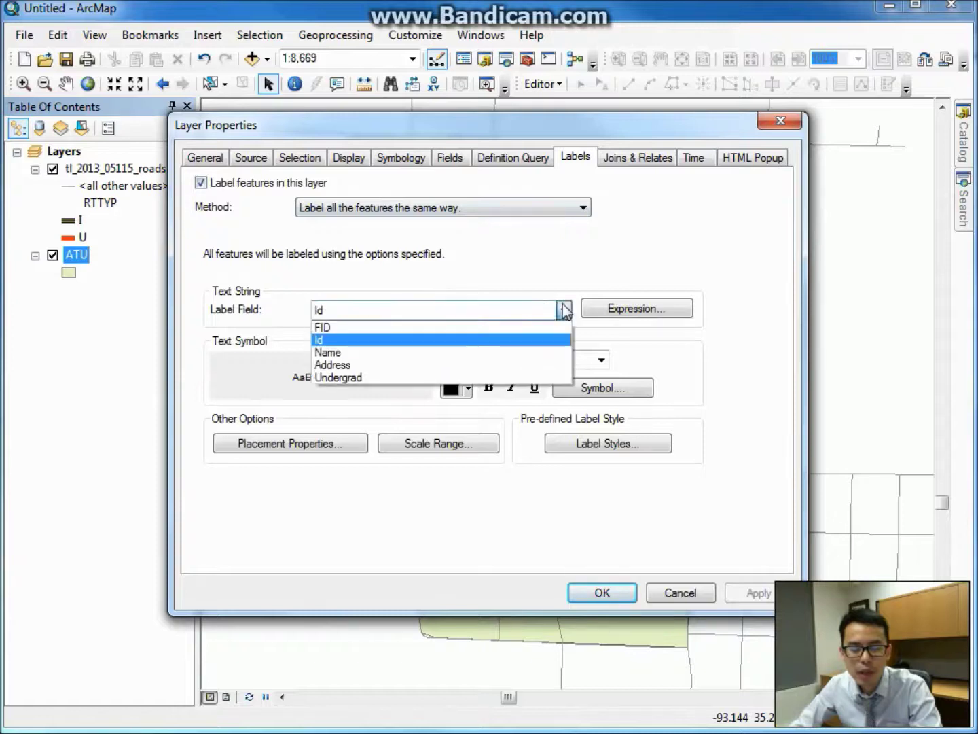
click(389, 352)
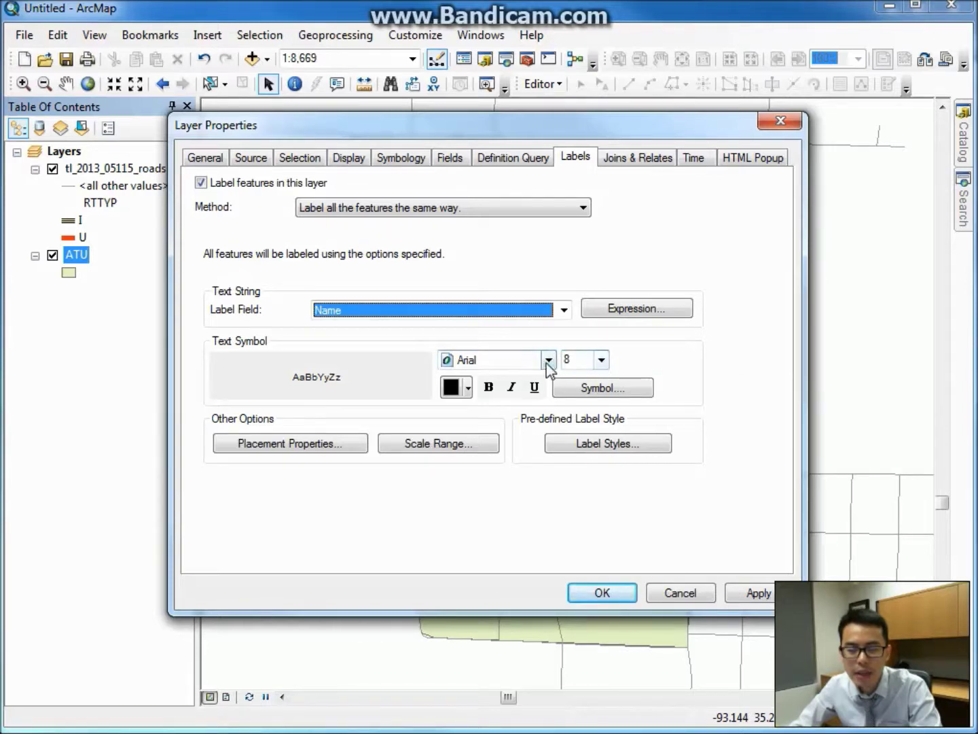
Format the ATU labels as bold Arial Narrow at size 12 and apply the layer properties
click(602, 360)
click(589, 426)
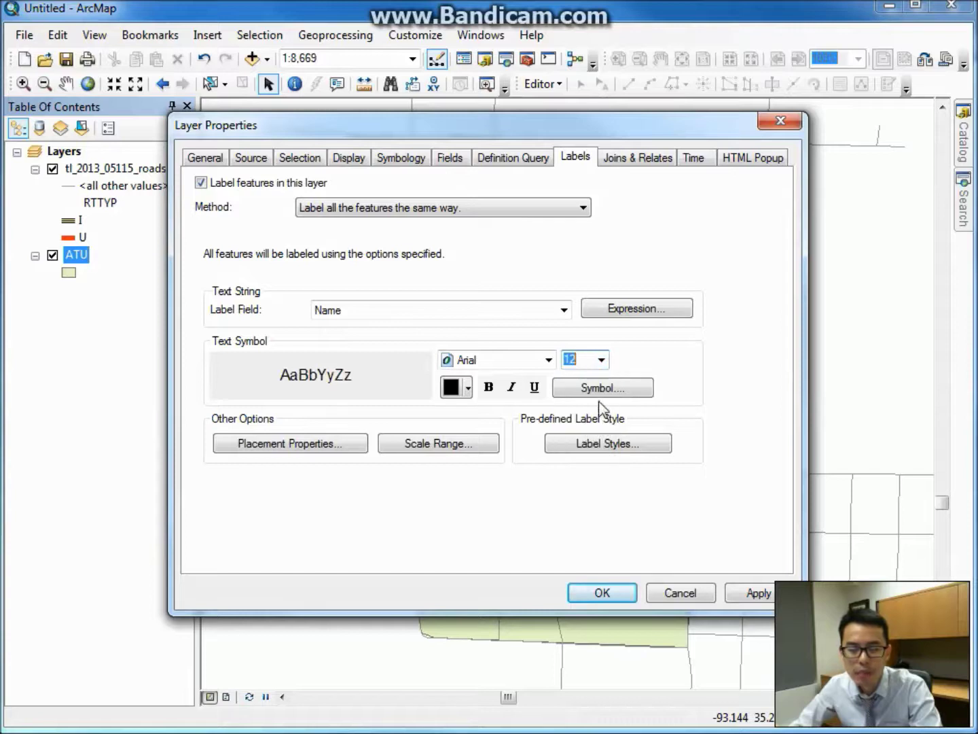
click(489, 388)
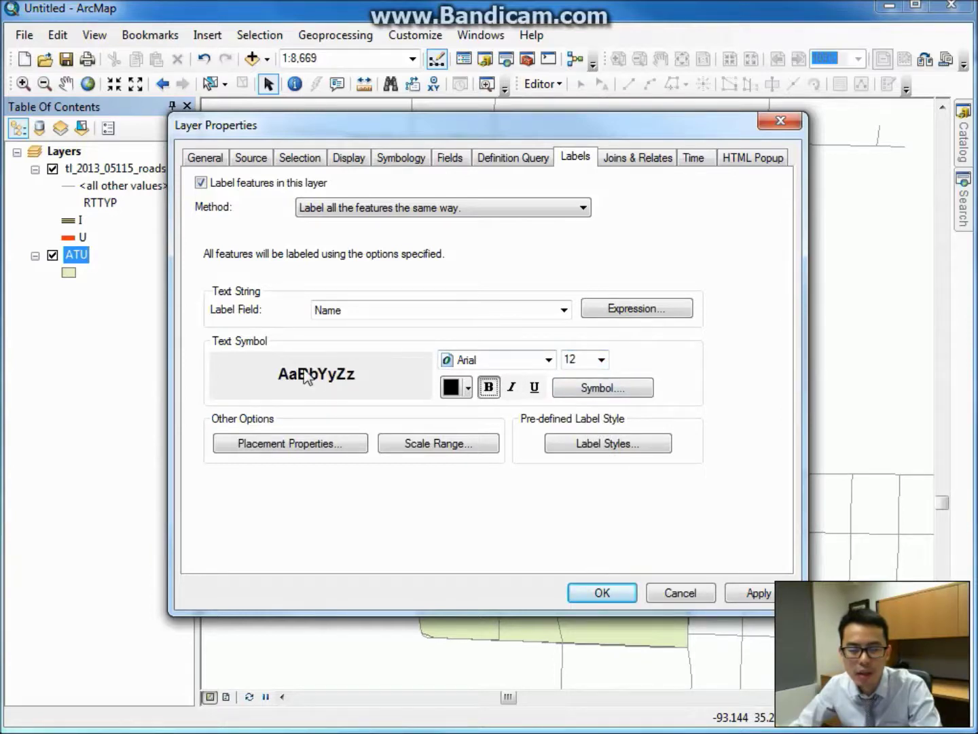
click(549, 359)
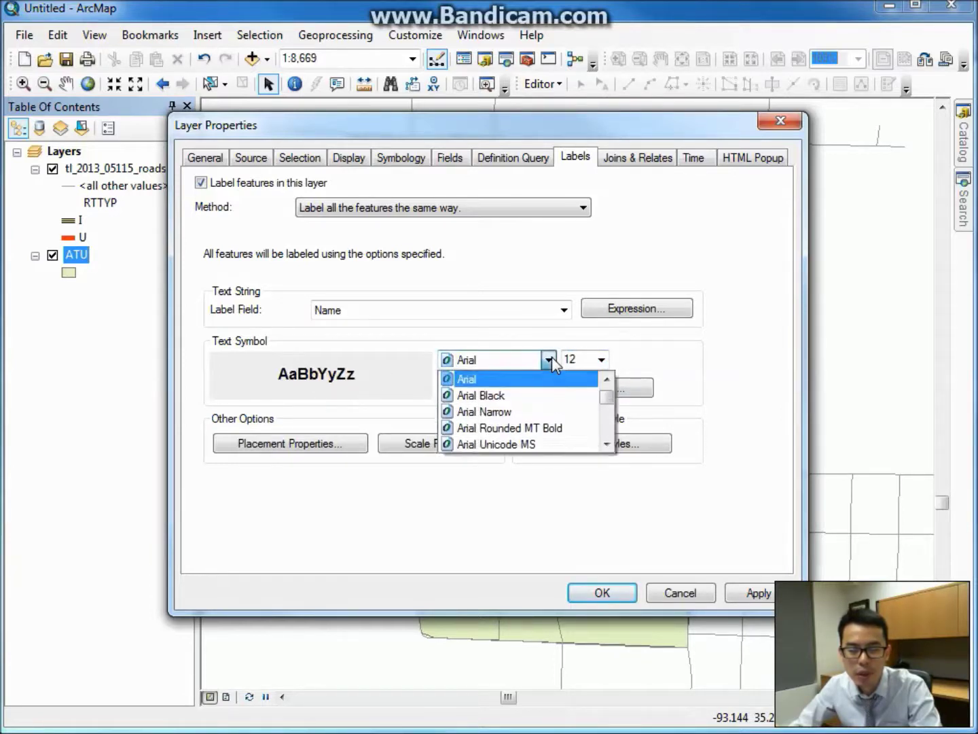
click(524, 412)
click(753, 594)
click(600, 592)
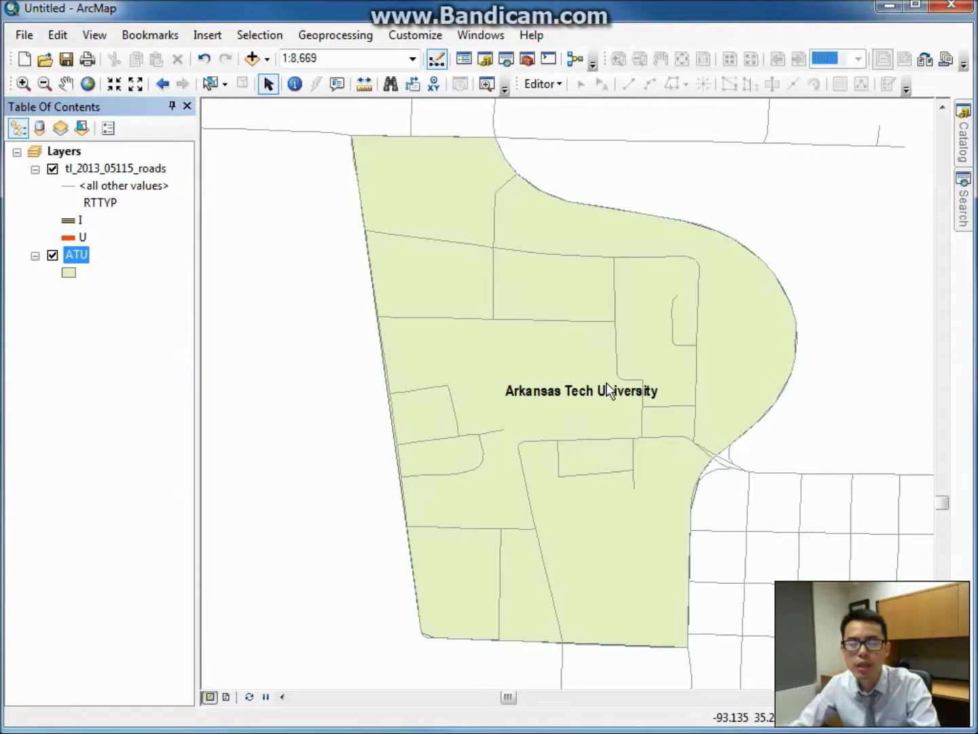
Start saving the map document and browse to the GIS\P3 folder on the U drive
click(44, 82)
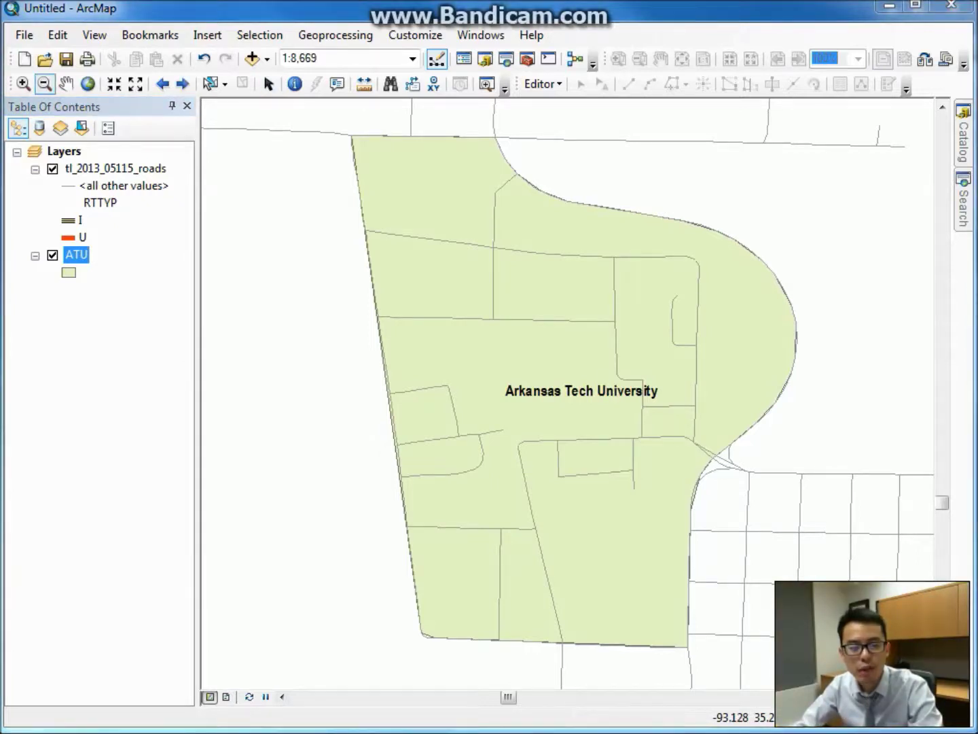
click(66, 61)
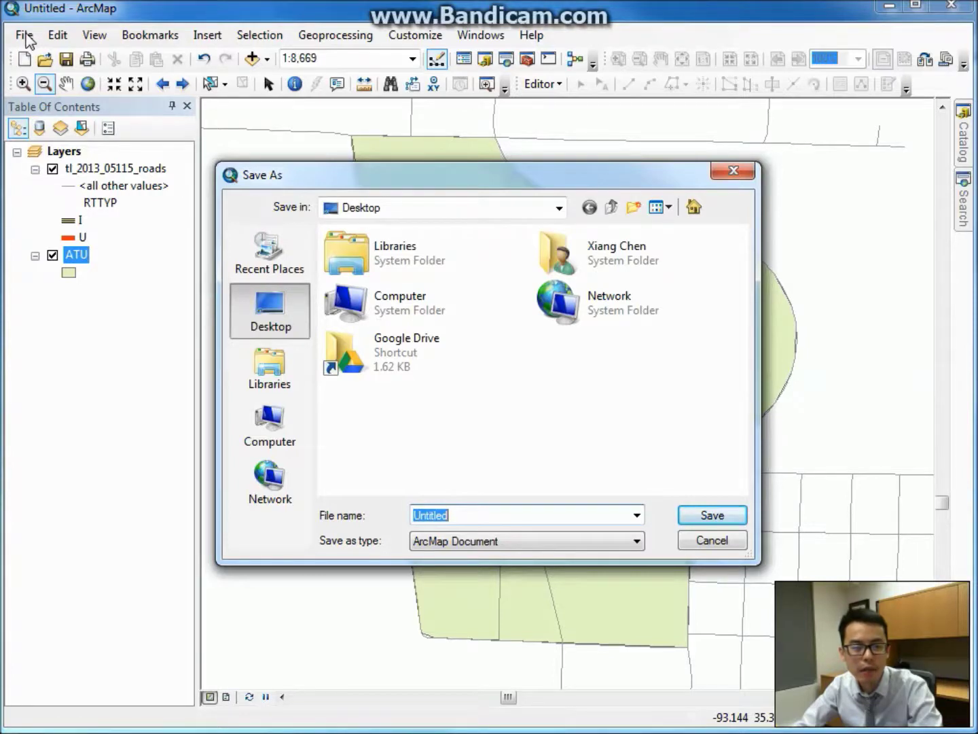
double_click(367, 303)
drag(746, 320, 737, 374)
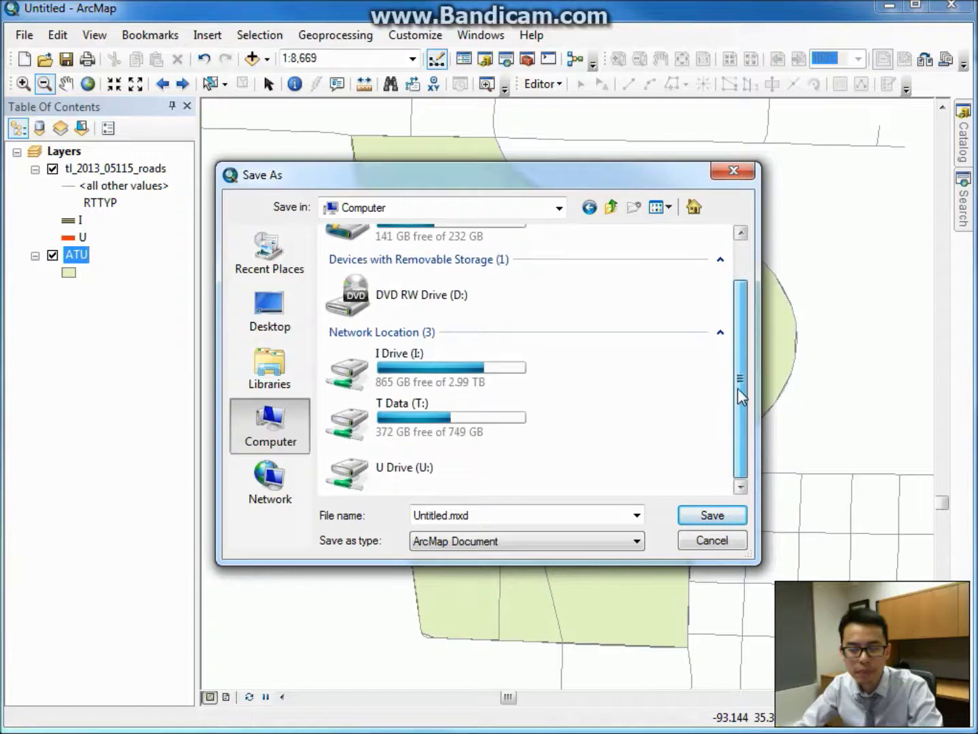
double_click(436, 469)
double_click(363, 333)
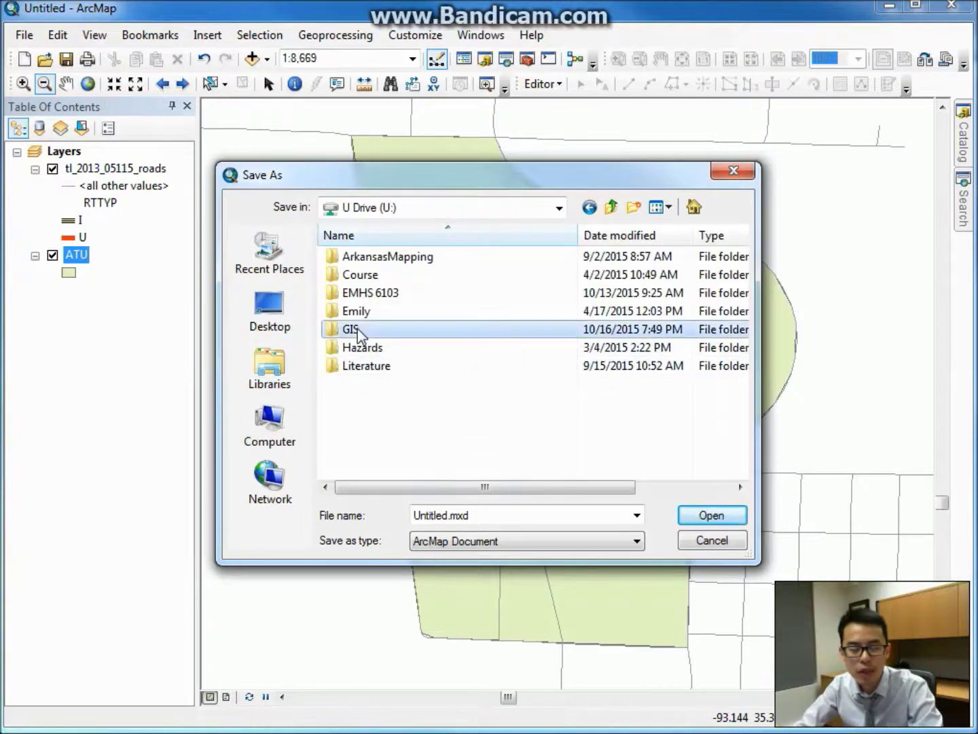
double_click(381, 333)
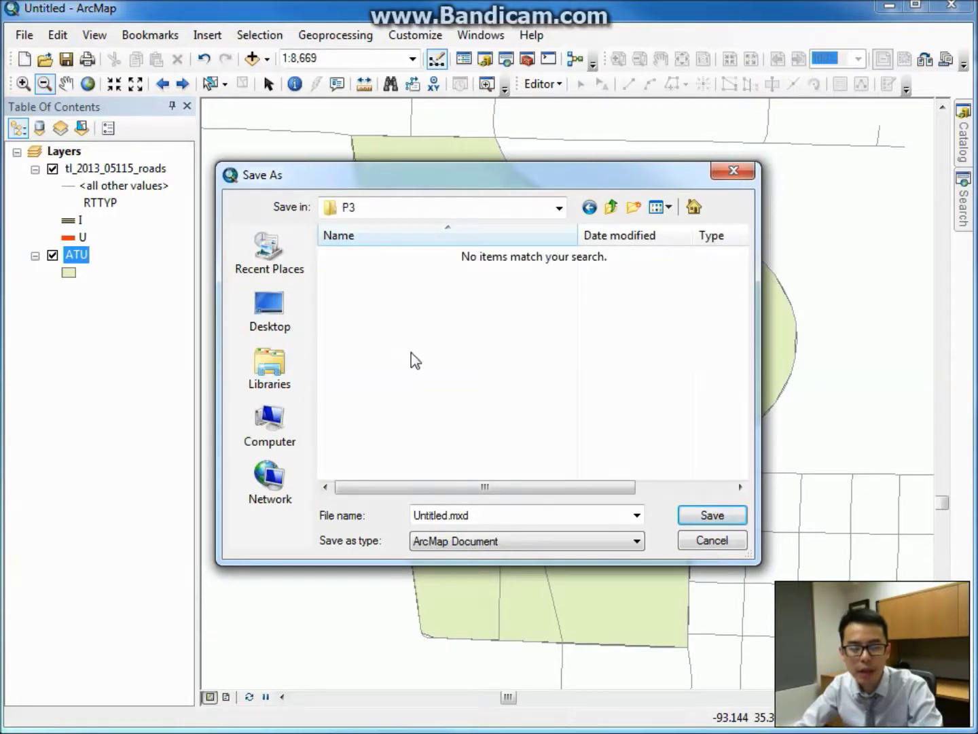
drag(465, 182, 466, 158)
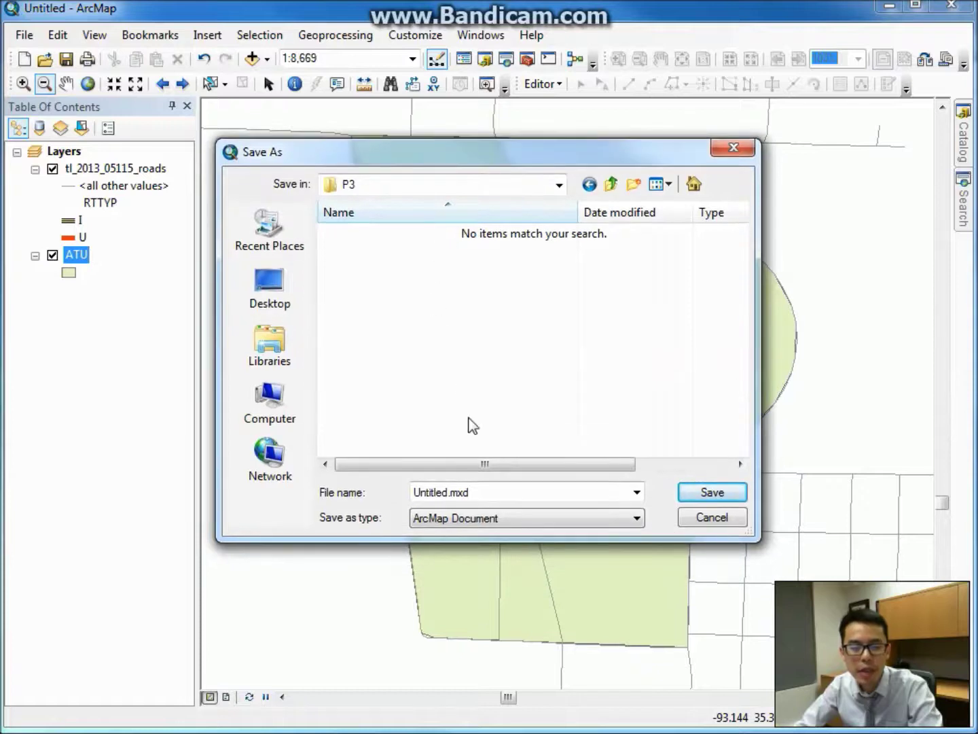
Save the map document as ATU in the P3 folder and close ArcMap
drag(473, 492, 383, 493)
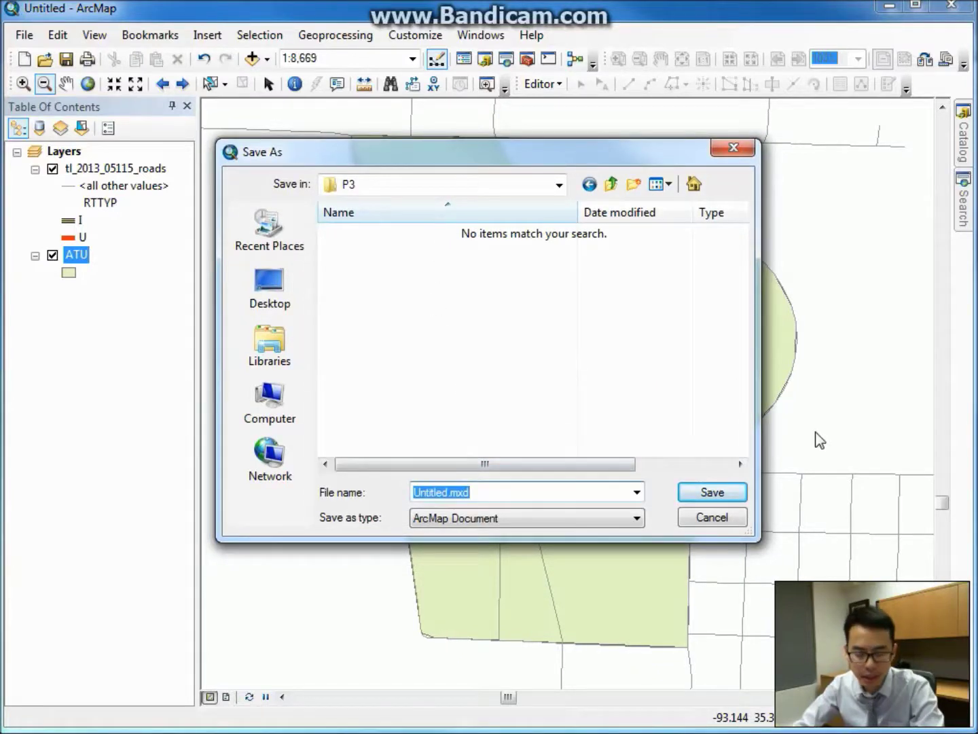
text(ATU)
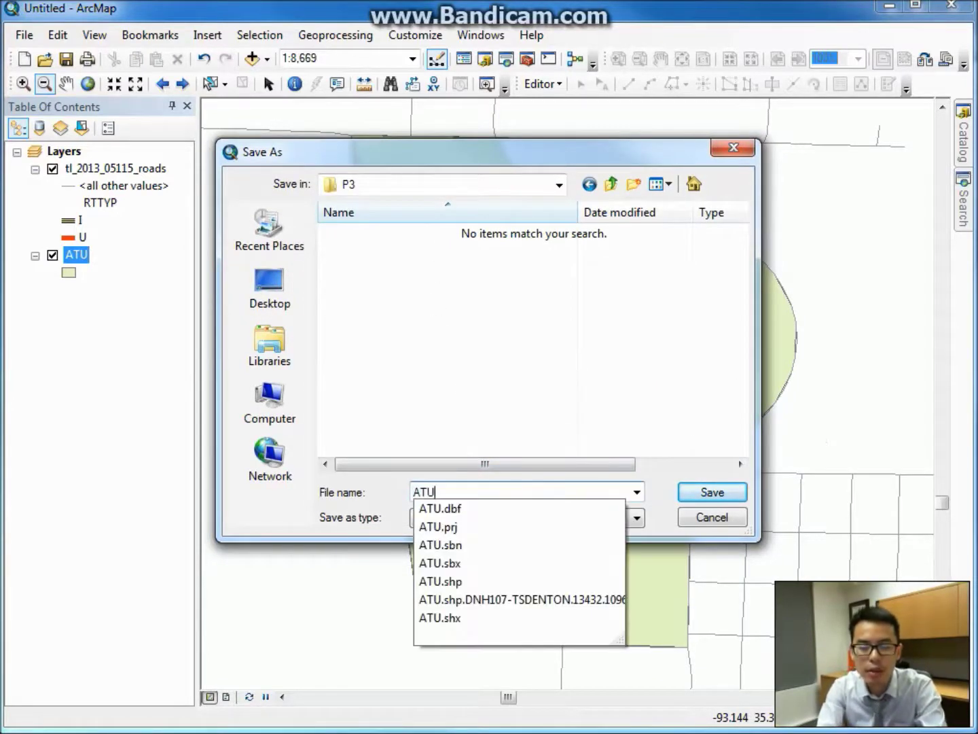
click(300, 487)
click(712, 493)
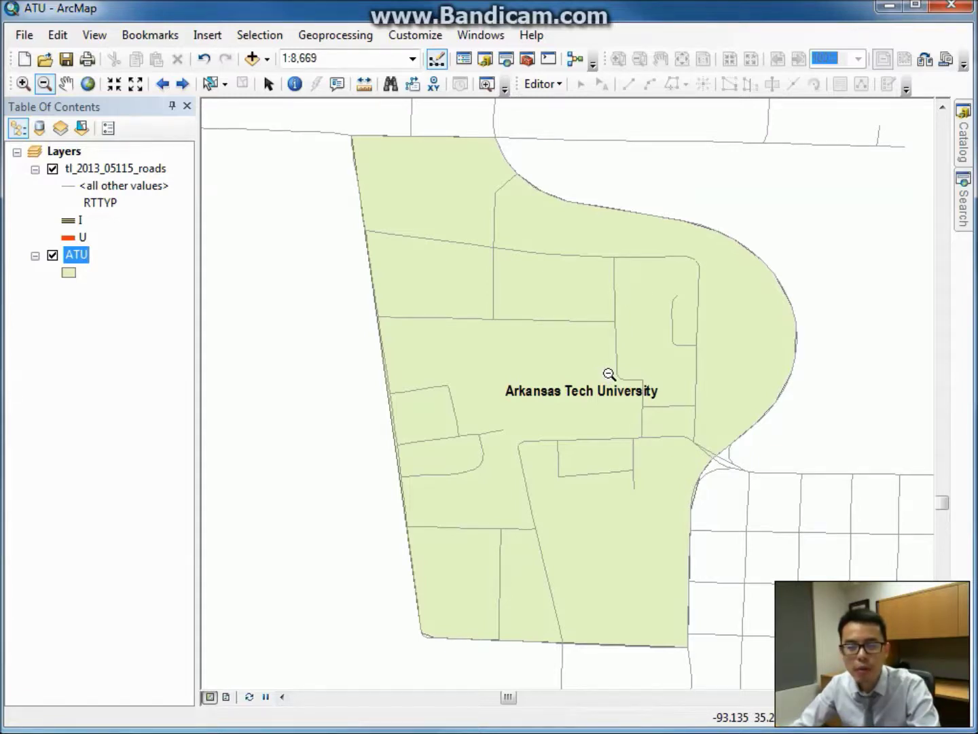
click(958, 9)
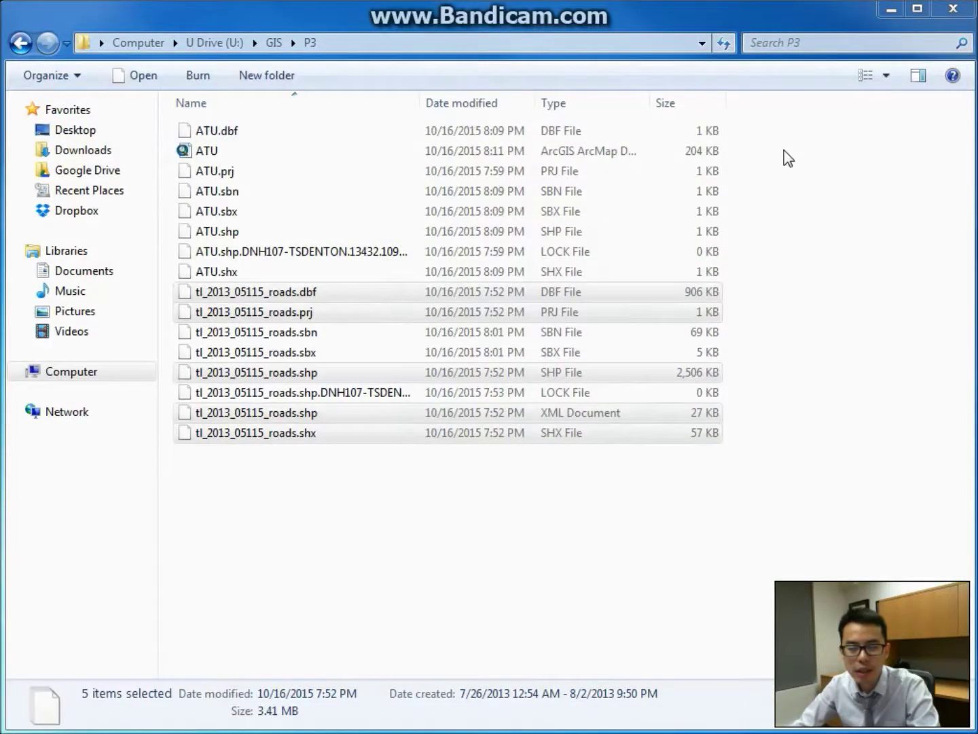